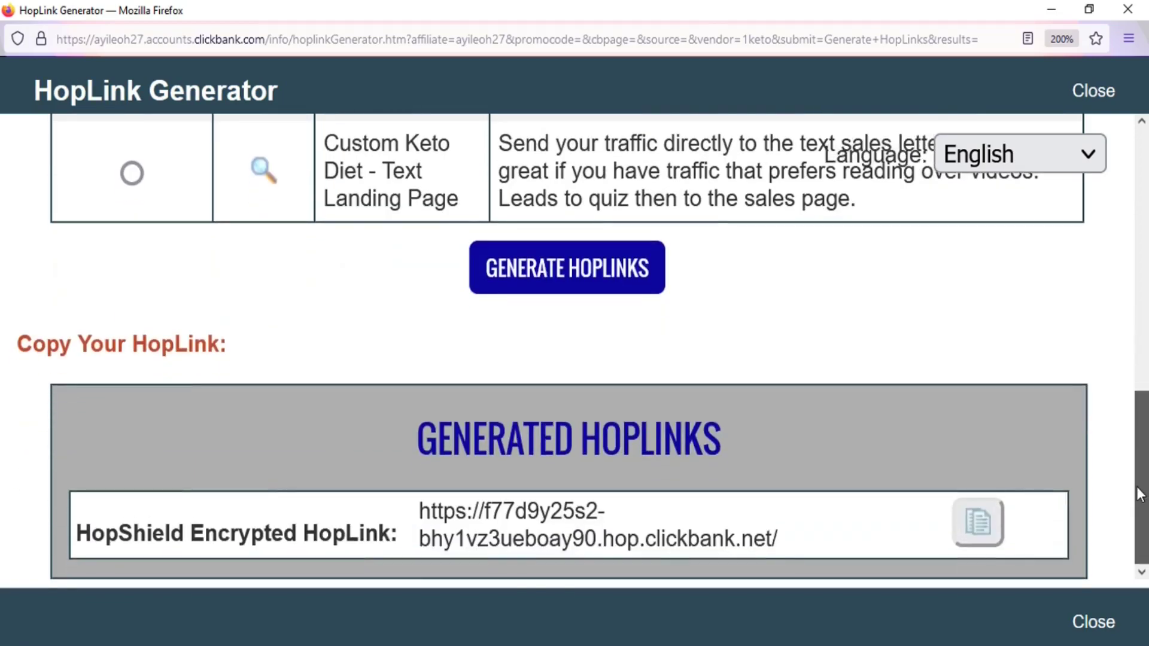
- Close the HopLink Generator window and start creating a new ad from the Pinterest business account
drag(1142, 495, 1146, 307)
click(1125, 19)
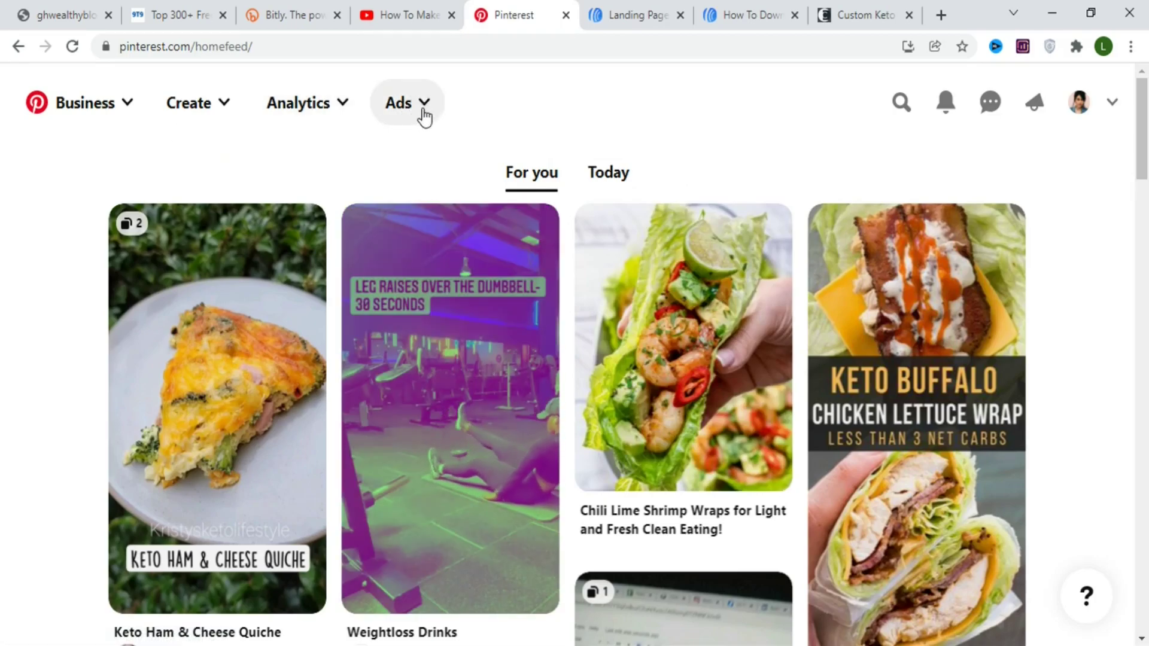
click(429, 109)
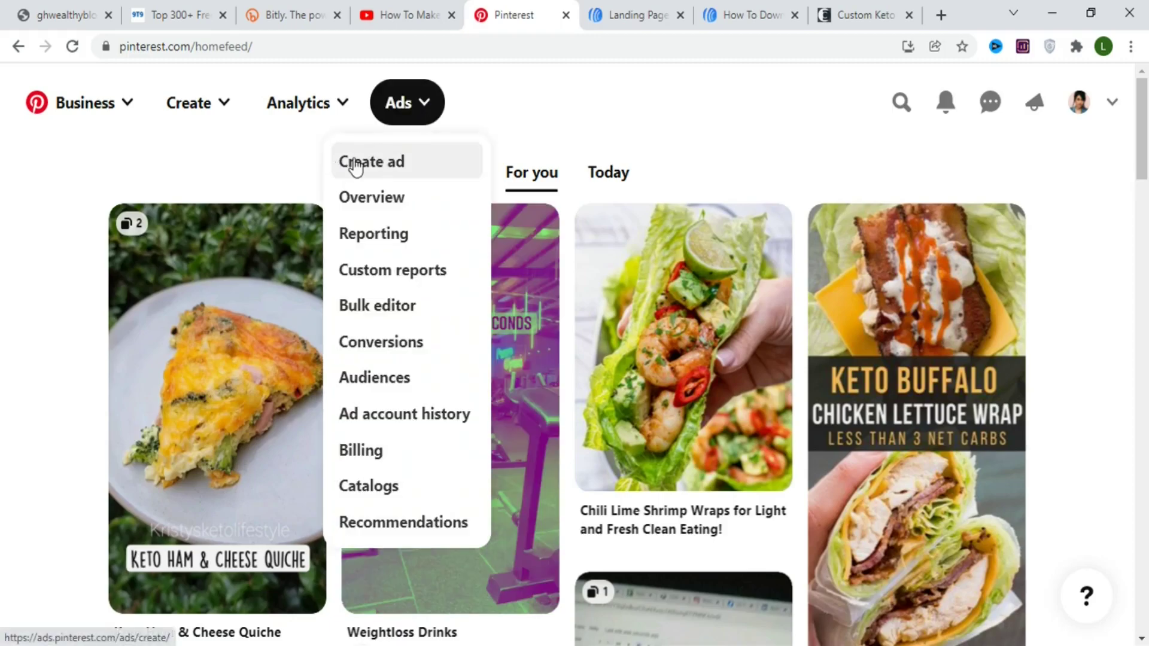
click(417, 167)
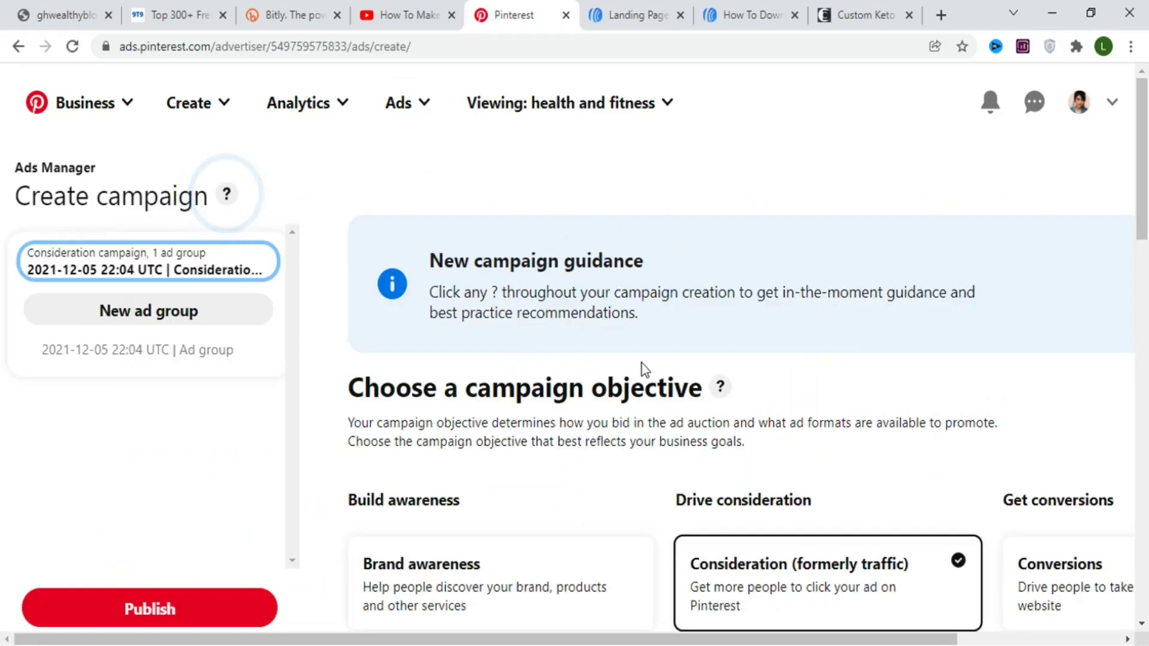
- Replace the default campaign name in the campaign details with KETO DIET
scroll(377, 304, down, 2)
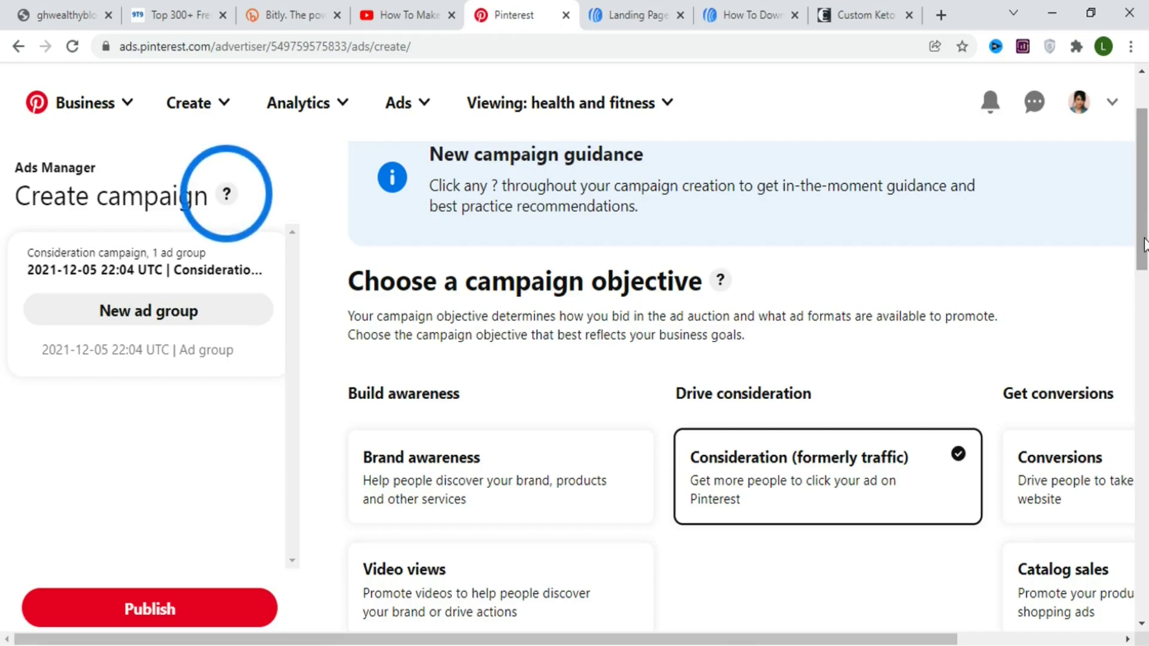
drag(1145, 261, 1145, 264)
scroll(1144, 263, down, 4)
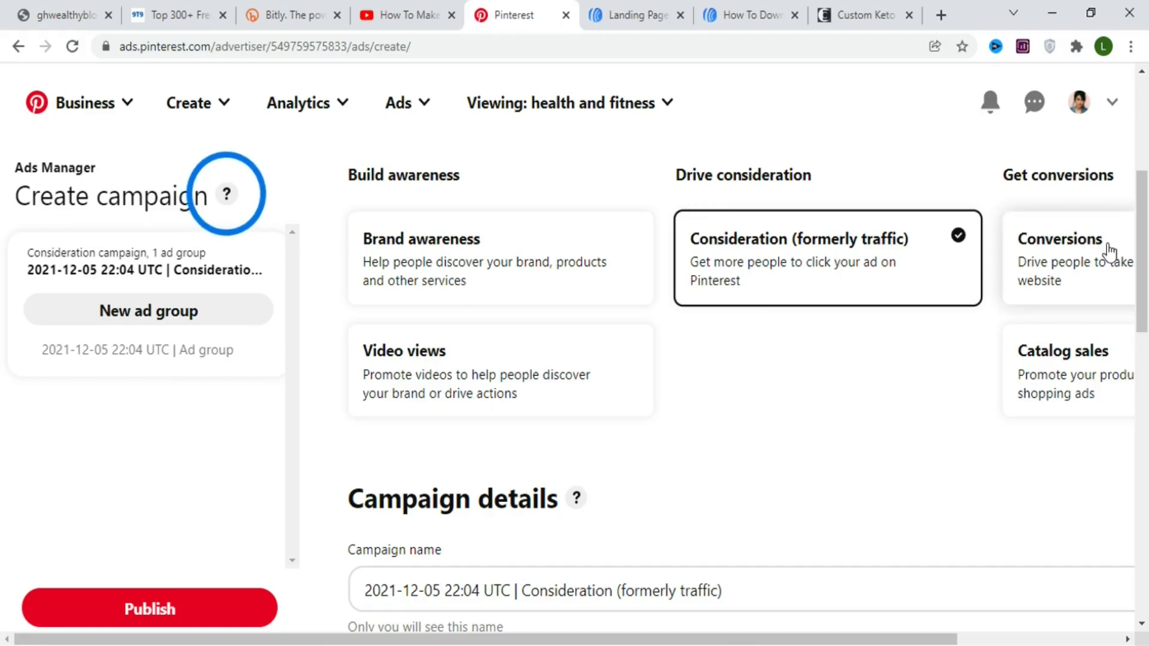
drag(1147, 221, 1147, 308)
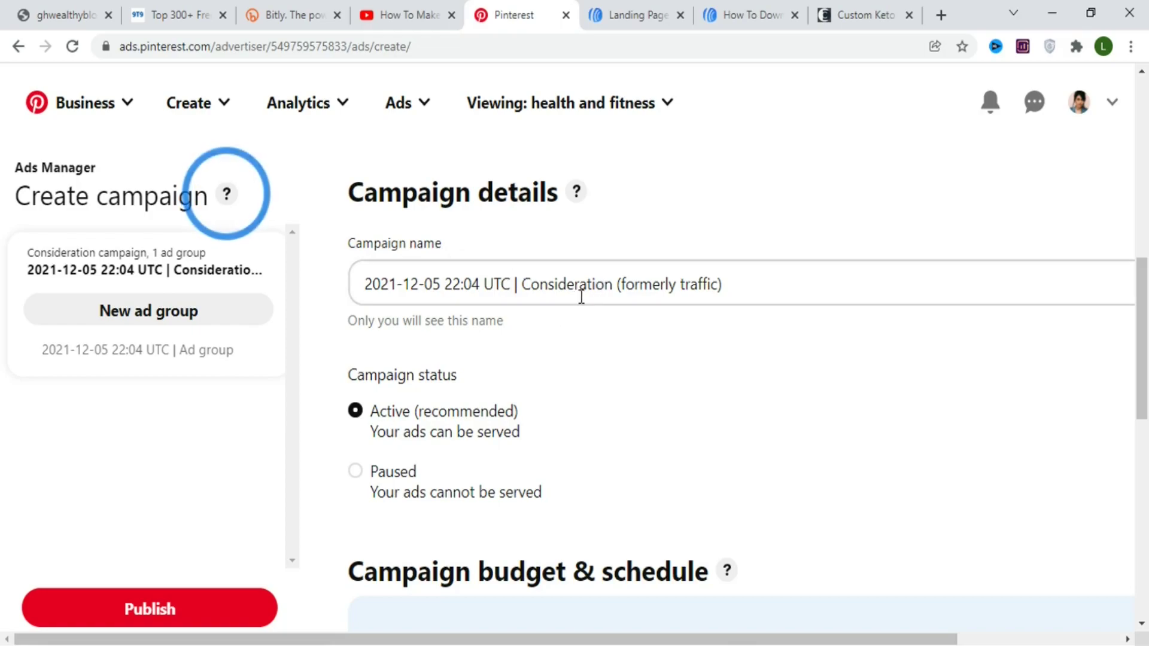
click(743, 292)
key(ctrl+a)
key(BackSpace)
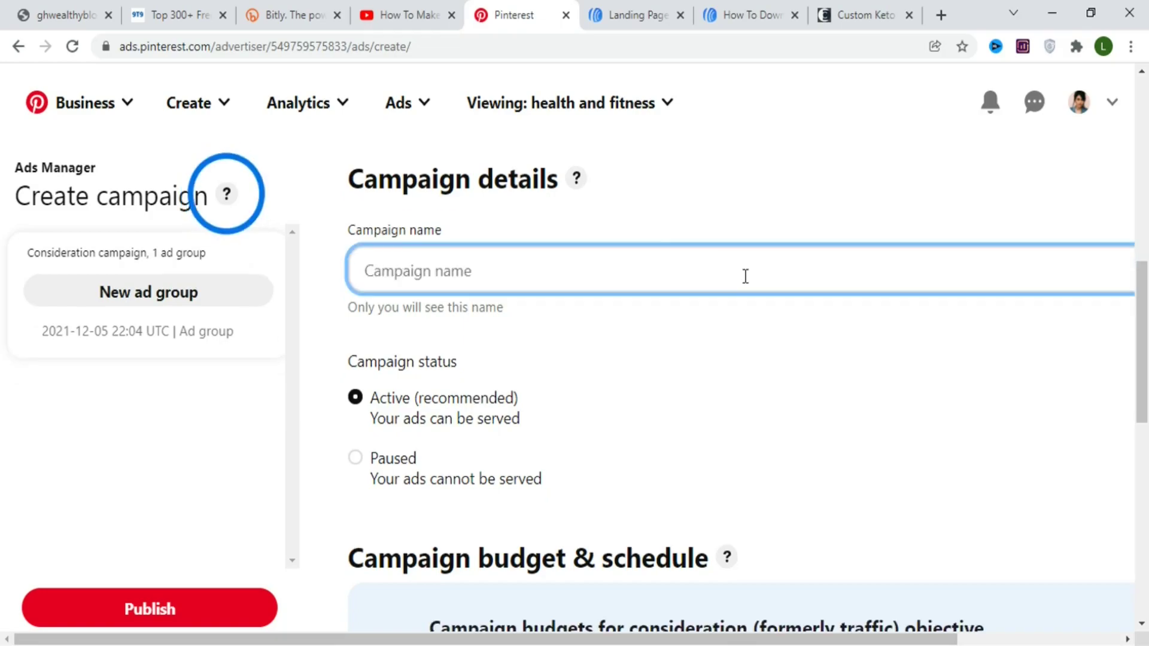
text(KE)
key(BackSpace)
click(439, 320)
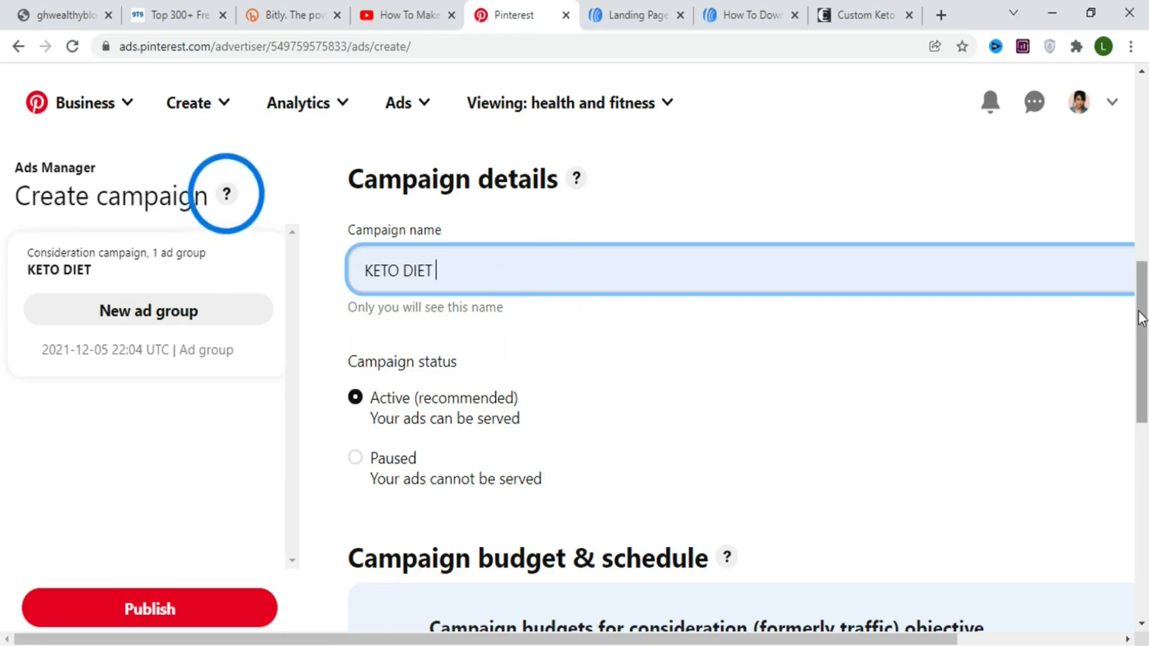
- Set the campaign's daily spend limit to 20 USD
scroll(1147, 328, down, 3)
scroll(1146, 328, down, 3)
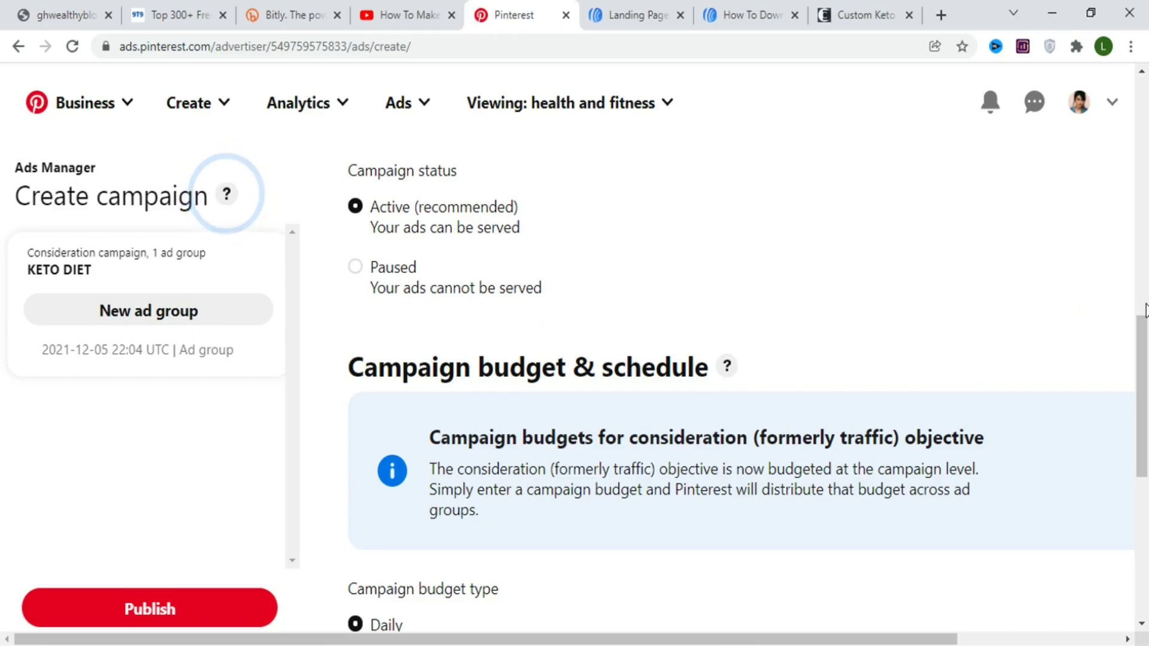
drag(1146, 346, 1146, 373)
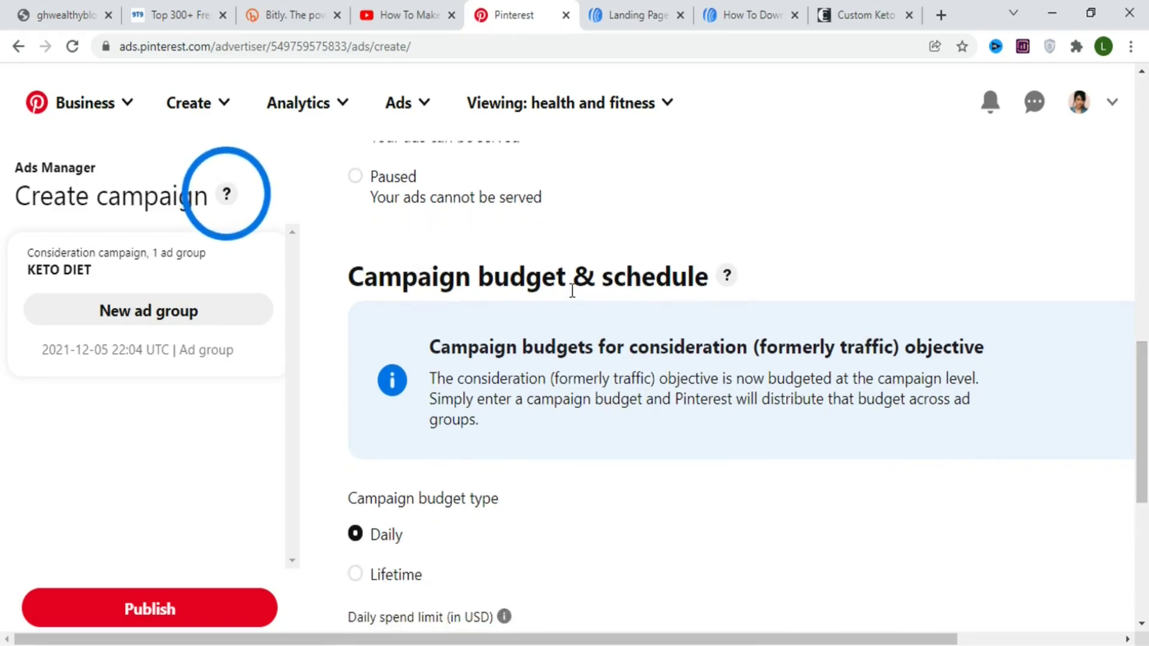
scroll(518, 353, down, 3)
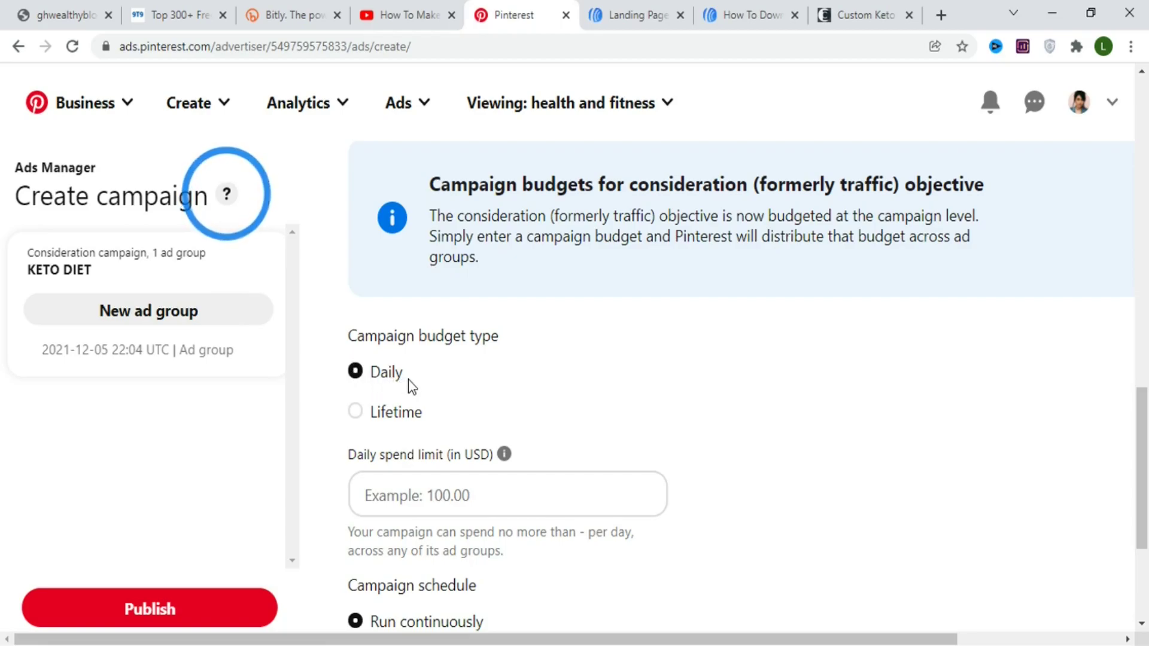
click(441, 503)
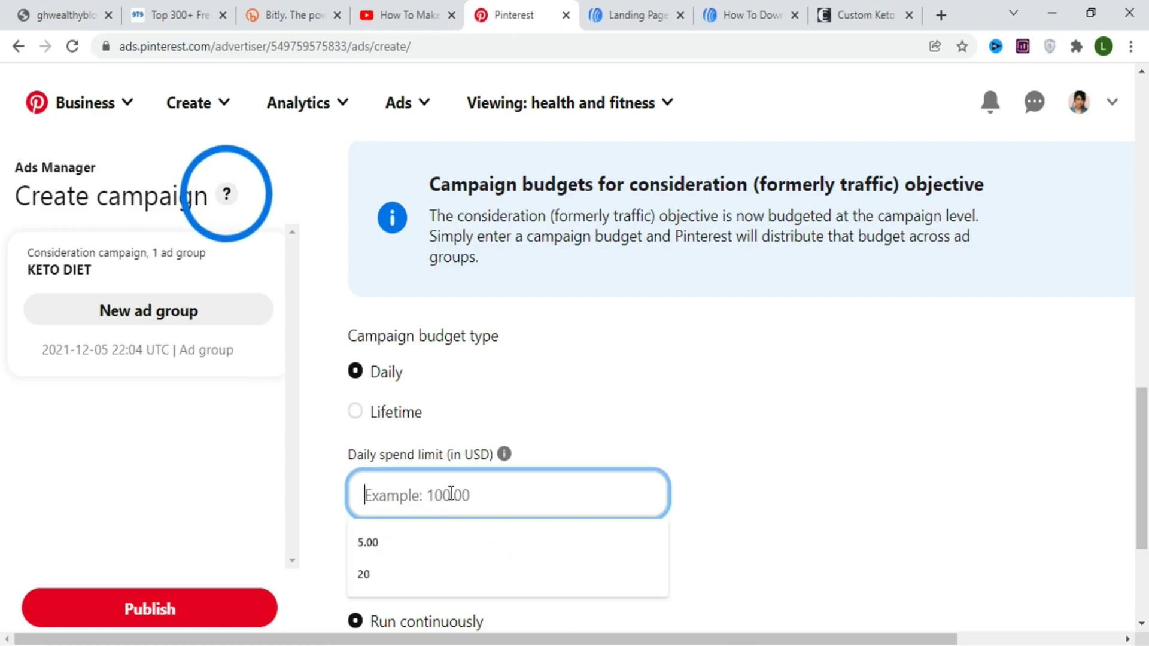
click(374, 543)
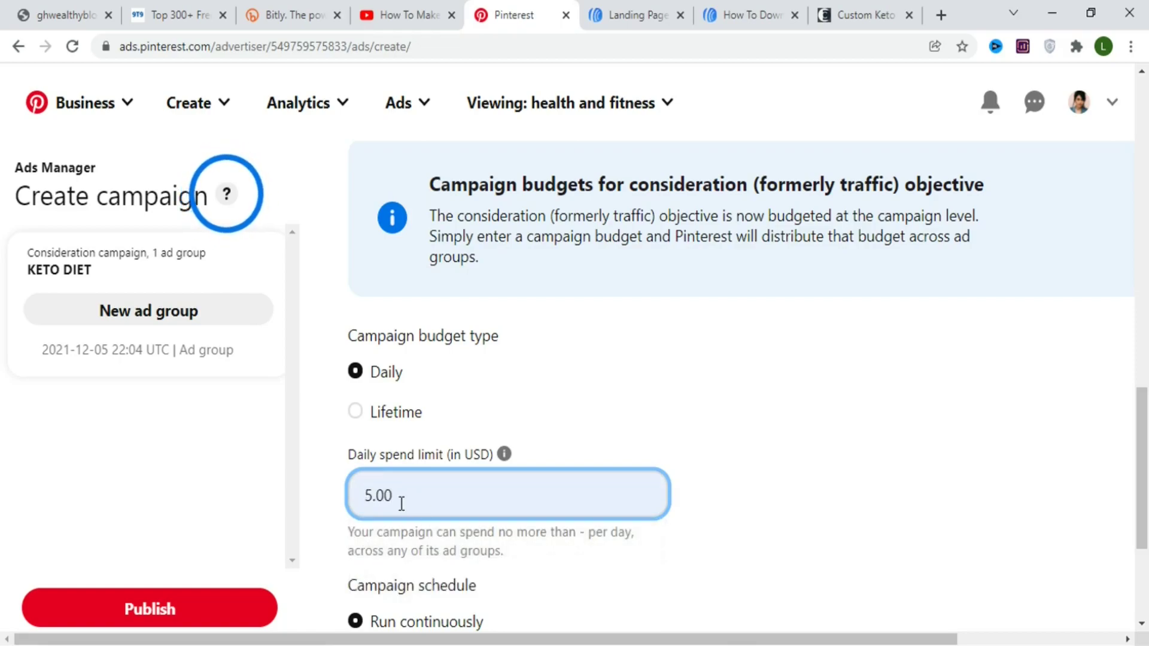
key(BackSpace)
key(BackSpace)
key(BackSpace)
key(BackSpace)
text(20)
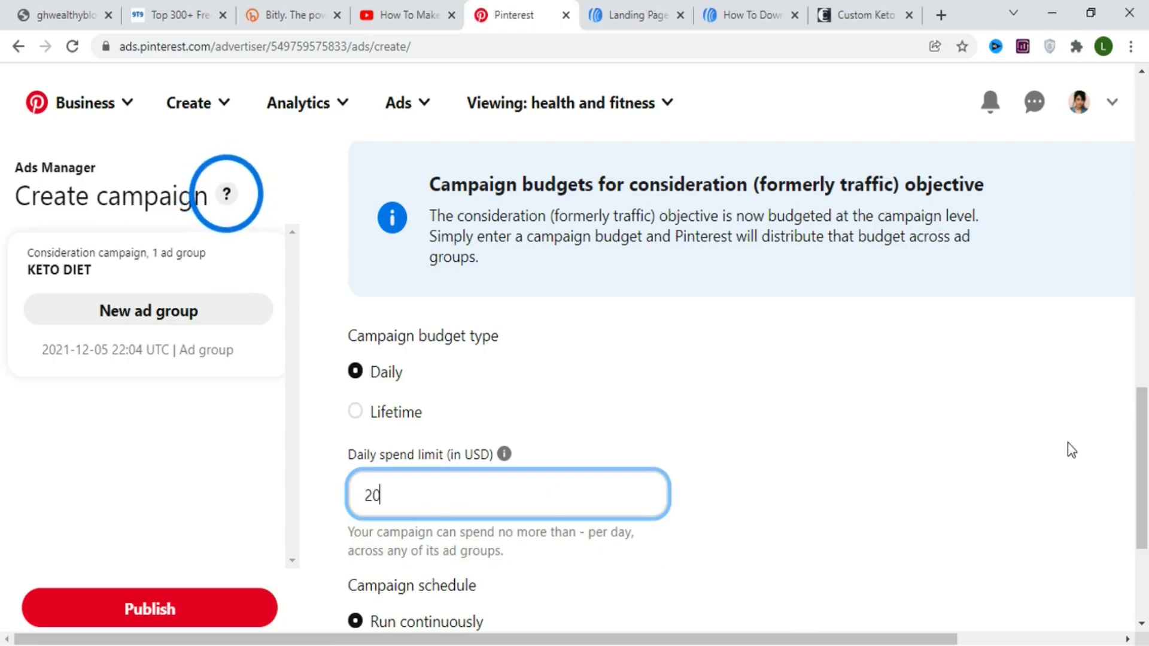
- Check the specific-dates schedule option, set the campaign back to Run continuously, and continue to the ad group setup
drag(1147, 452, 1144, 490)
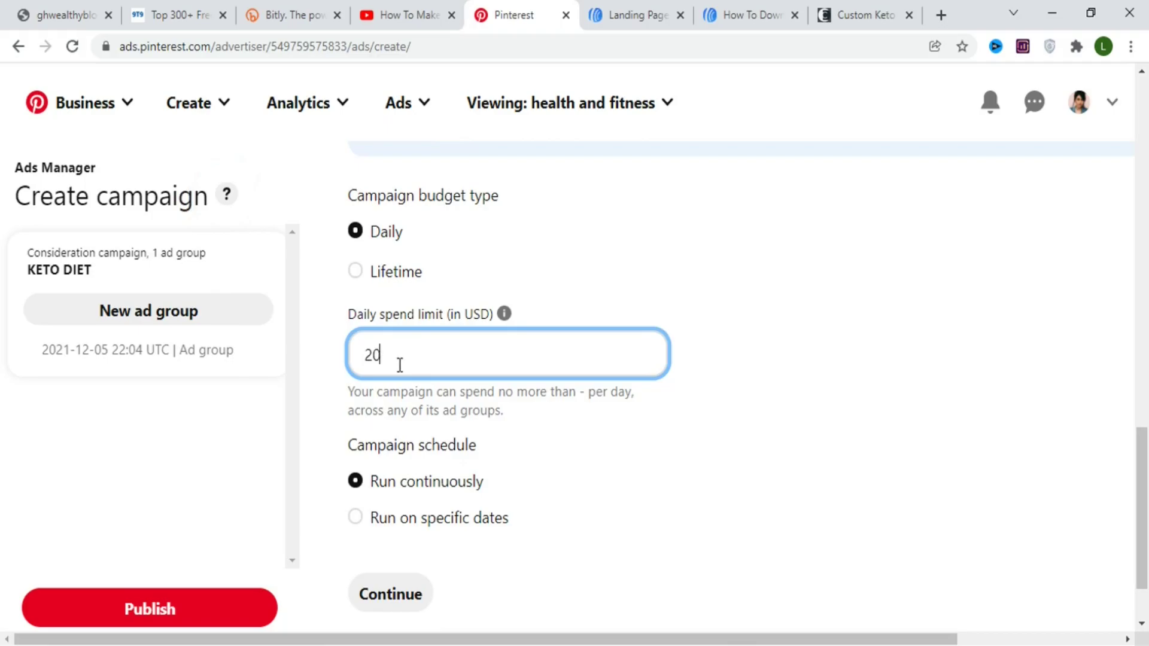
drag(1140, 453, 1144, 487)
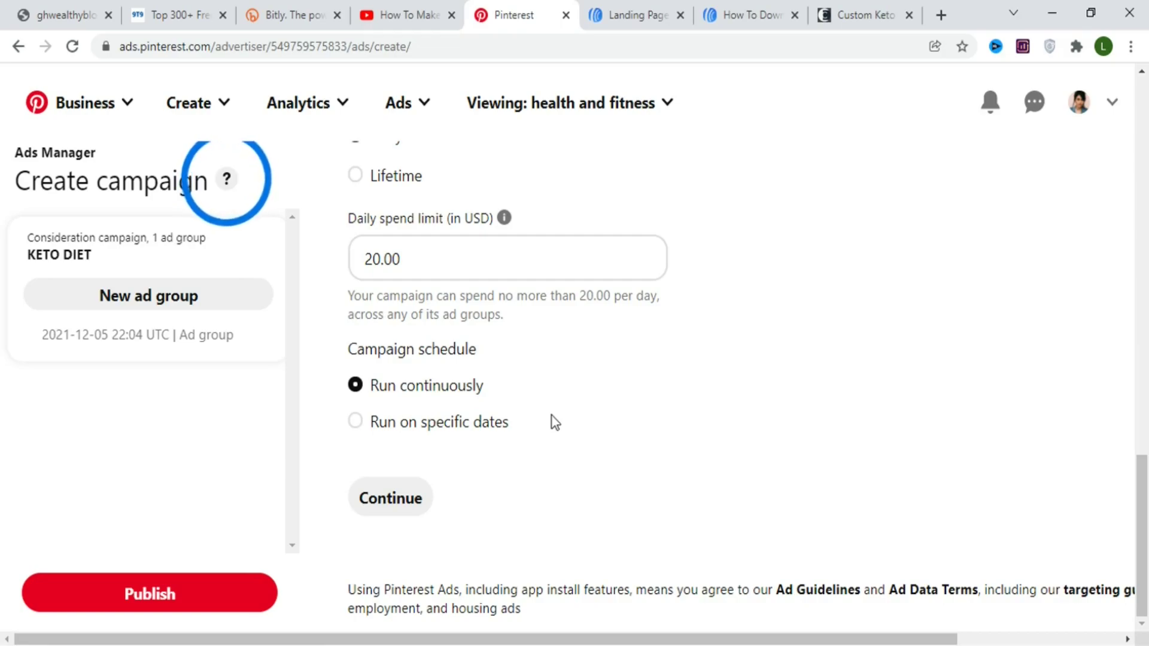
click(356, 423)
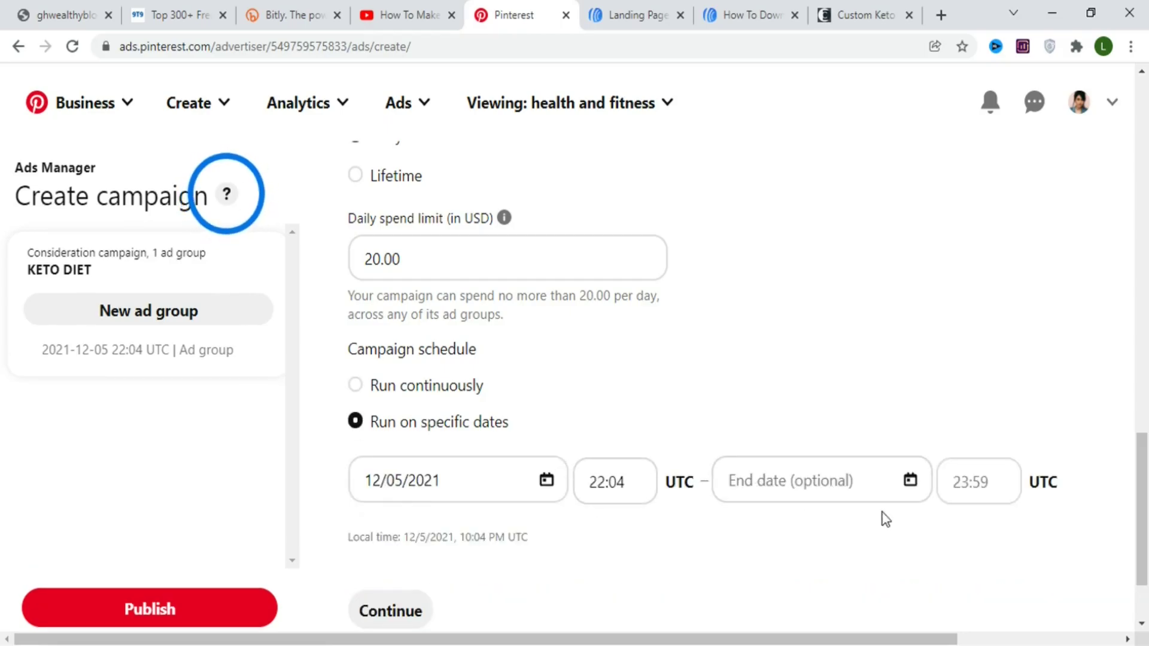
click(373, 384)
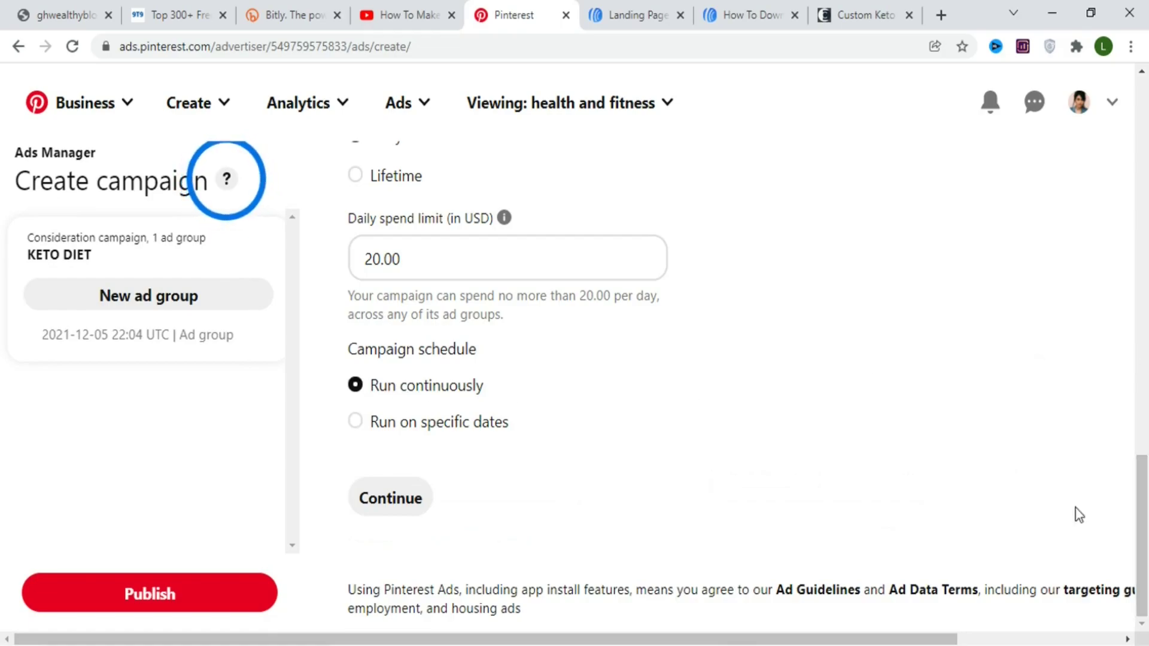
click(393, 498)
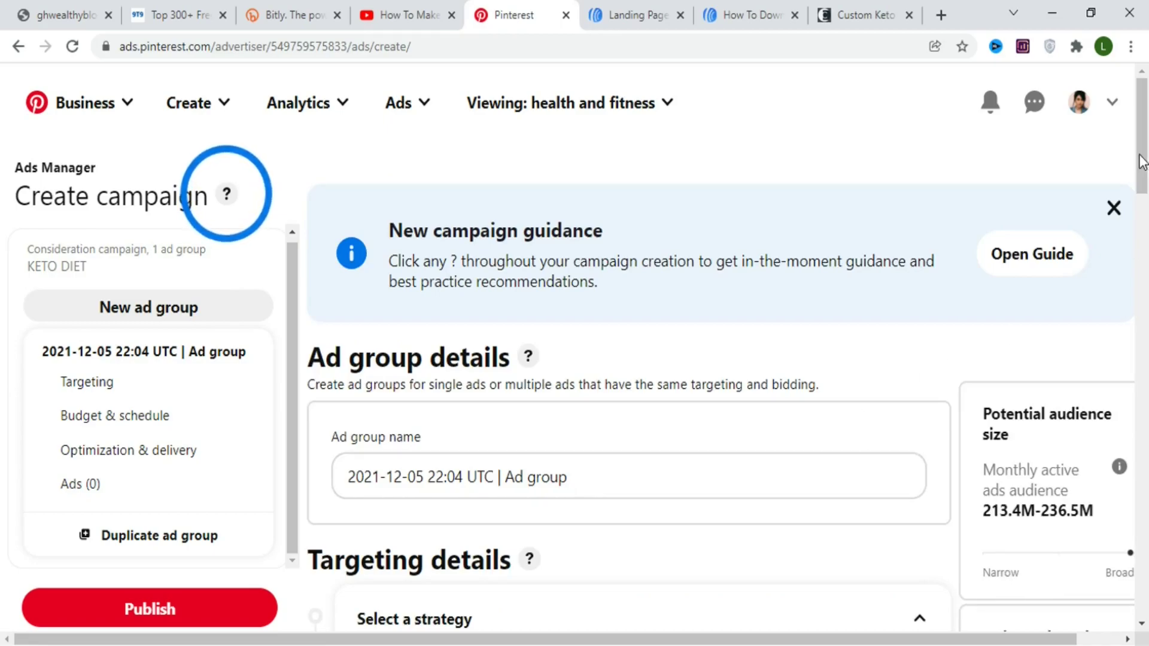
- Replace the default ad group name with KETO DIET 1
drag(1145, 163, 1146, 190)
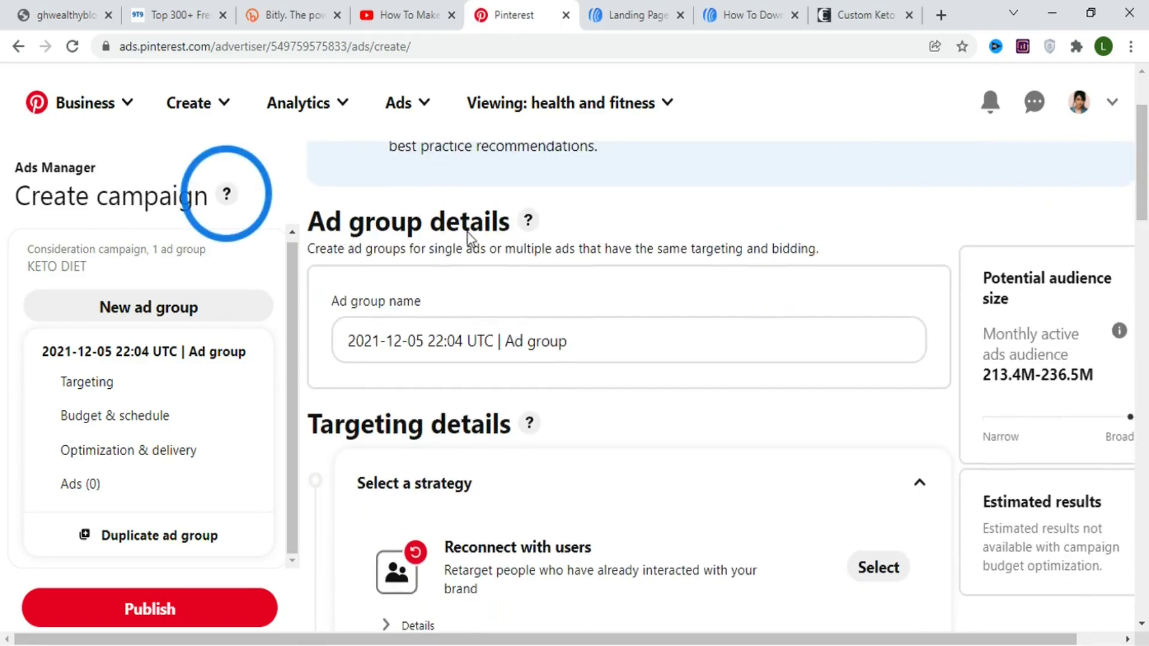
scroll(470, 340, up, 2)
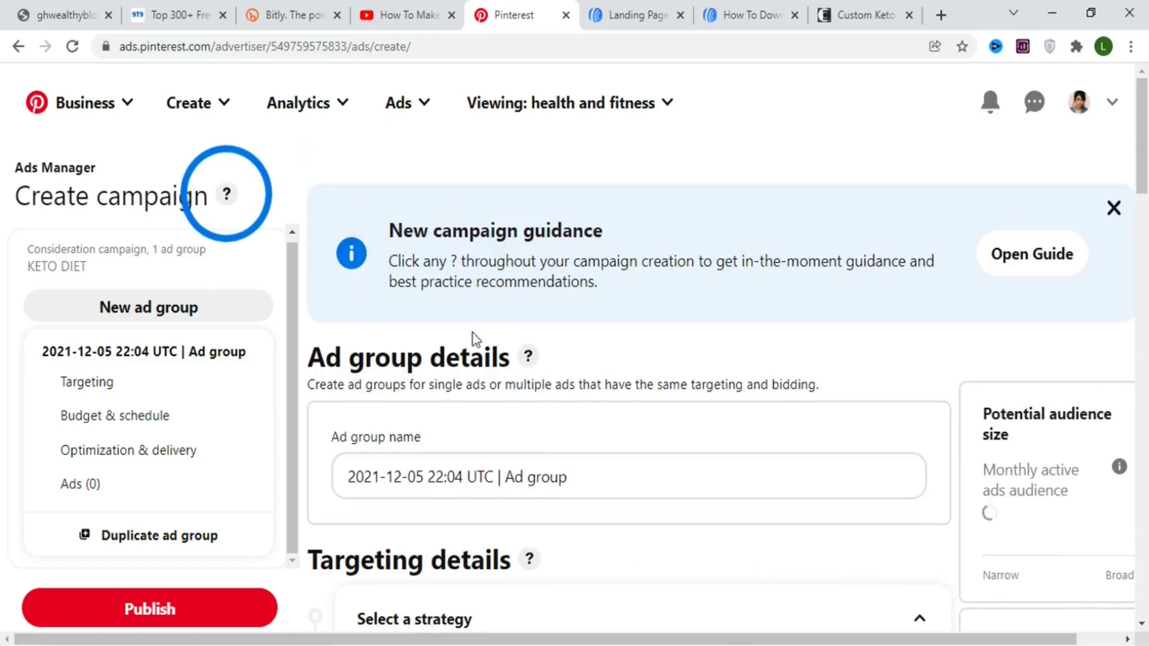
click(562, 476)
key(ctrl+Left)
key(ctrl+Left)
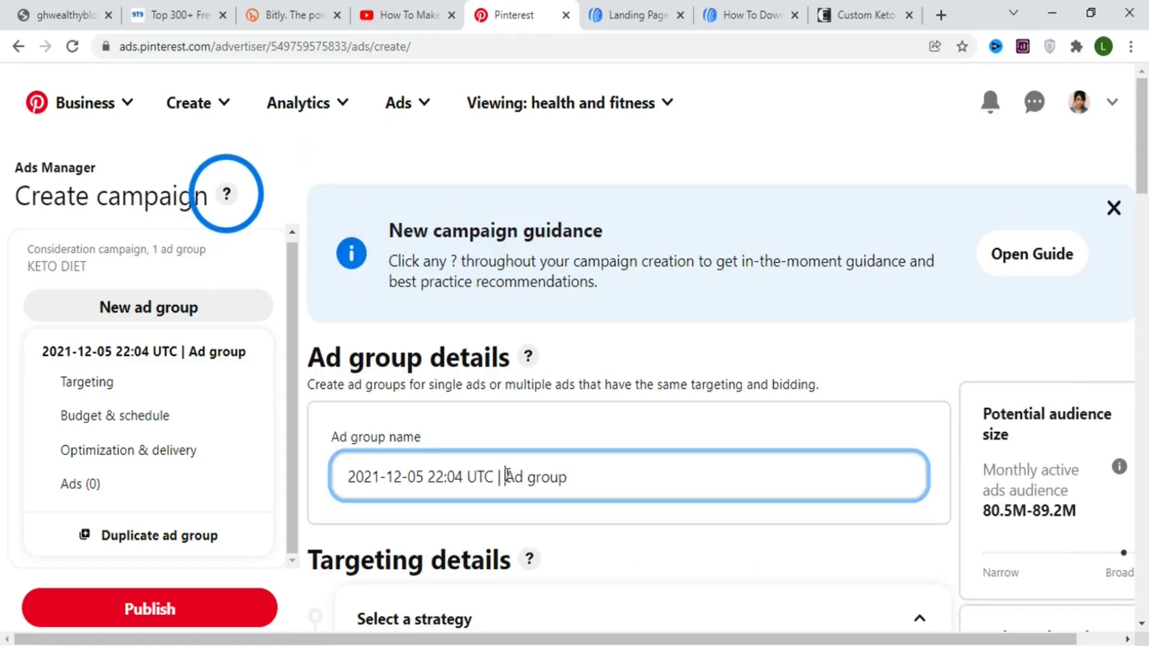
drag(558, 477, 572, 481)
click(504, 476)
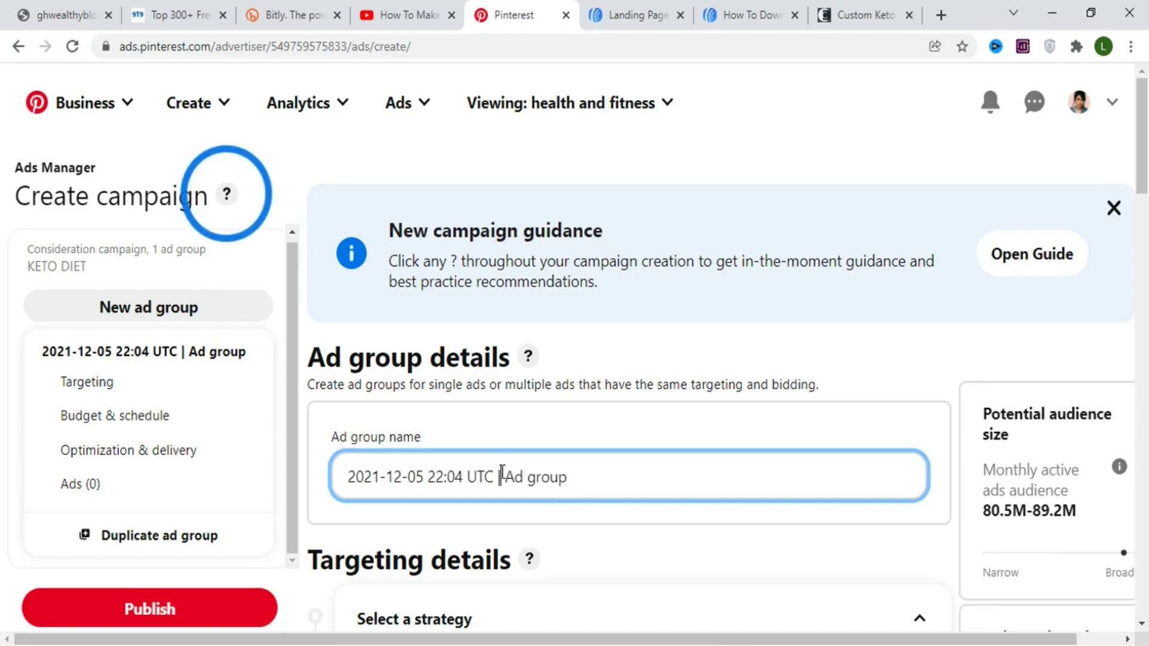
key(BackSpace)
key(BackSpace)
key(BackSpace)
key(BackSpace)
key(BackSpace)
key(BackSpace)
key(BackSpace)
key(BackSpace)
key(BackSpace)
key(BackSpace)
key(BackSpace)
key(BackSpace)
key(BackSpace)
key(BackSpace)
key(BackSpace)
key(BackSpace)
key(BackSpace)
key(BackSpace)
key(BackSpace)
key(BackSpace)
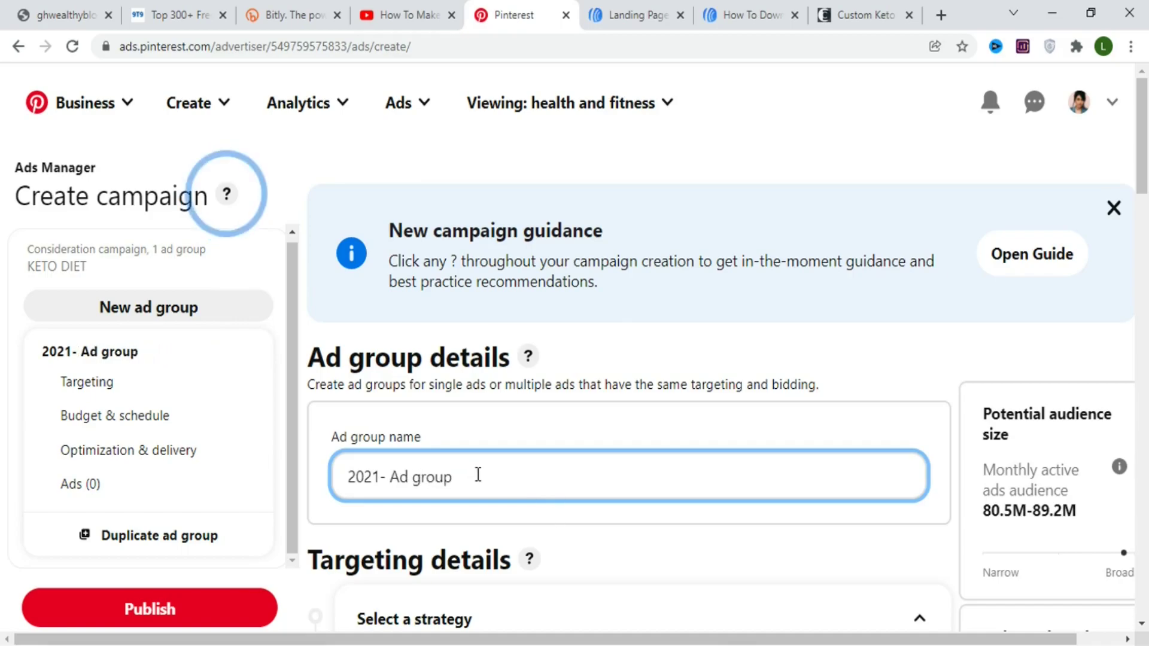
click(418, 478)
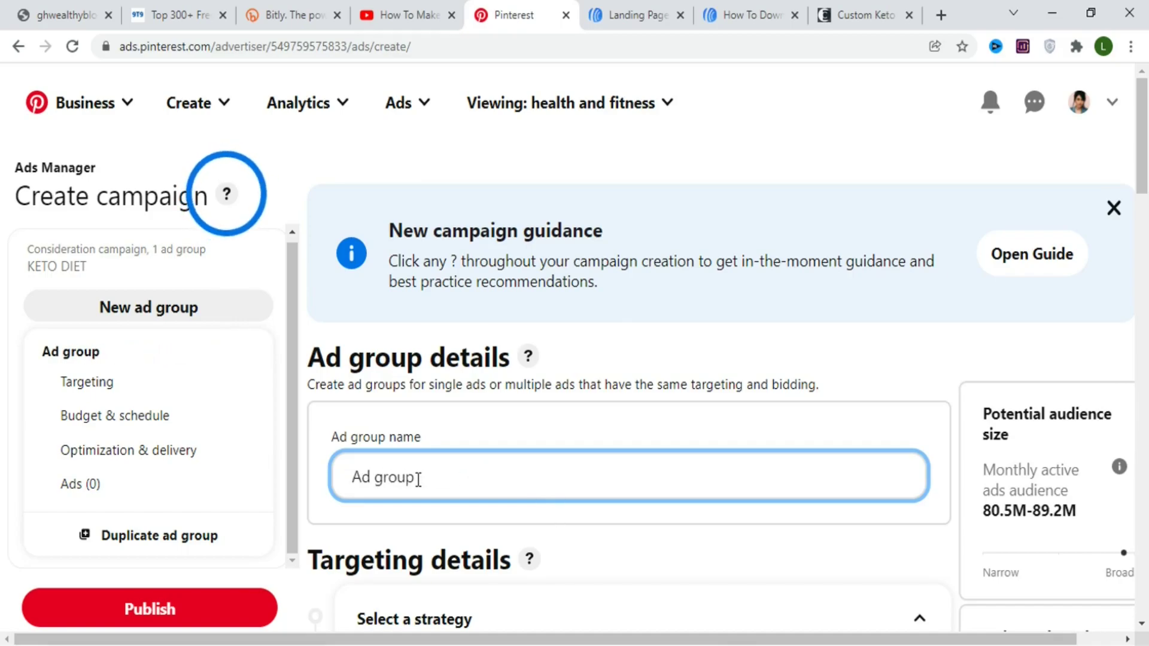
key(ctrl+a)
text(KETO)
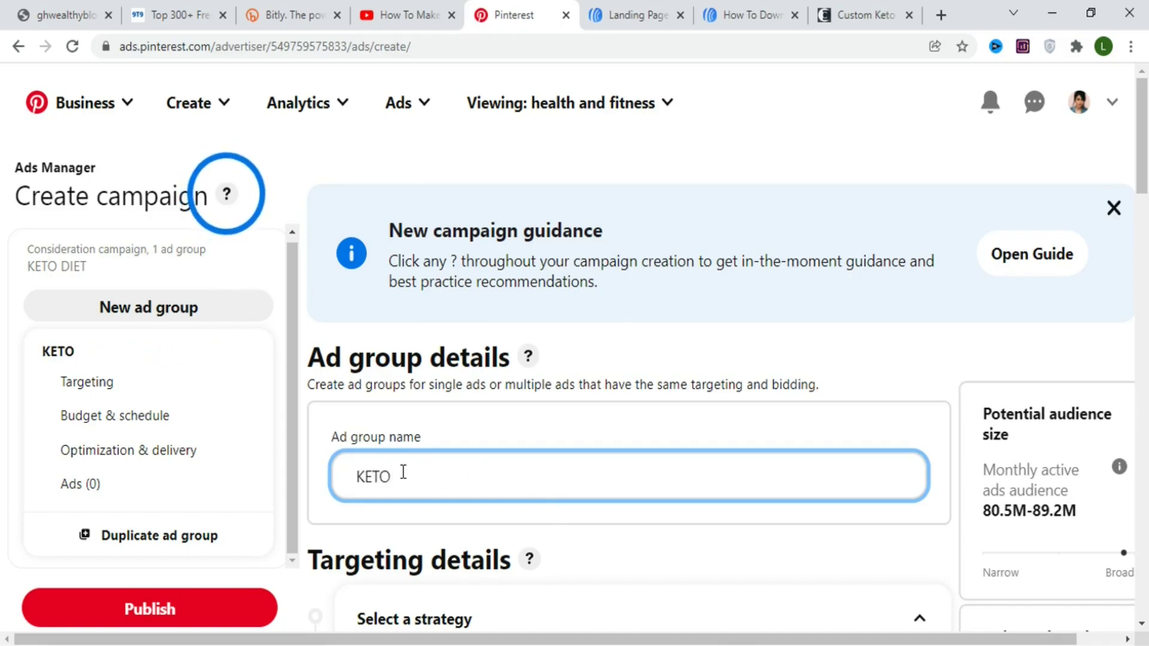
text( DIET 1)
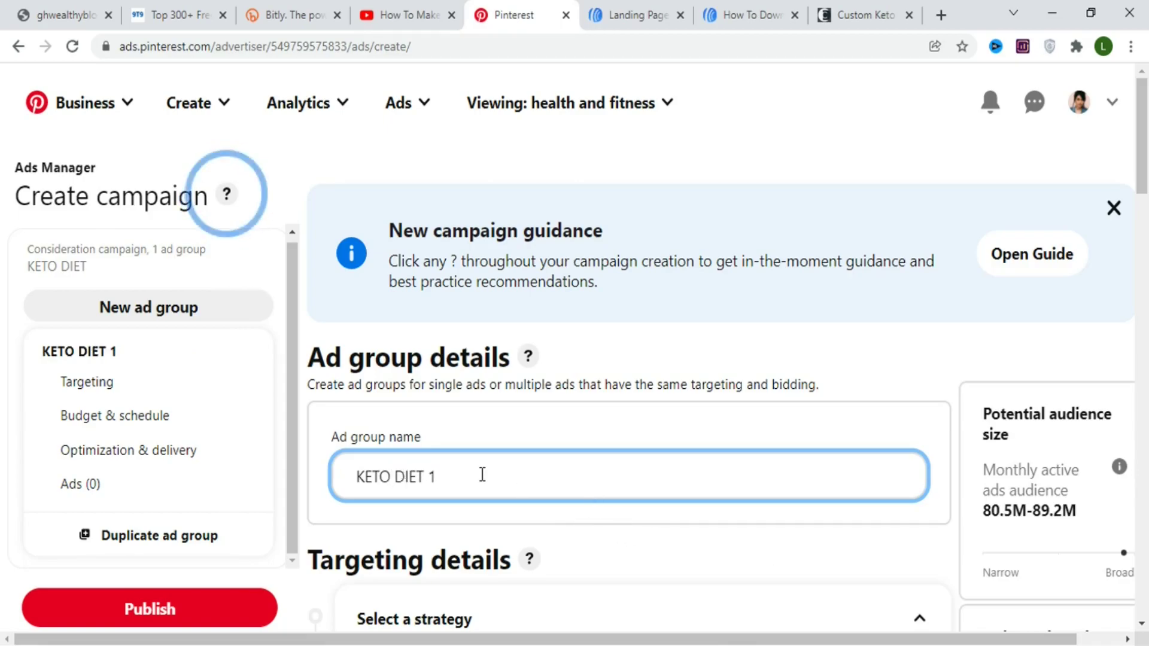
- Select the Choose your own targeting strategy for the ad group
drag(1145, 192, 1145, 258)
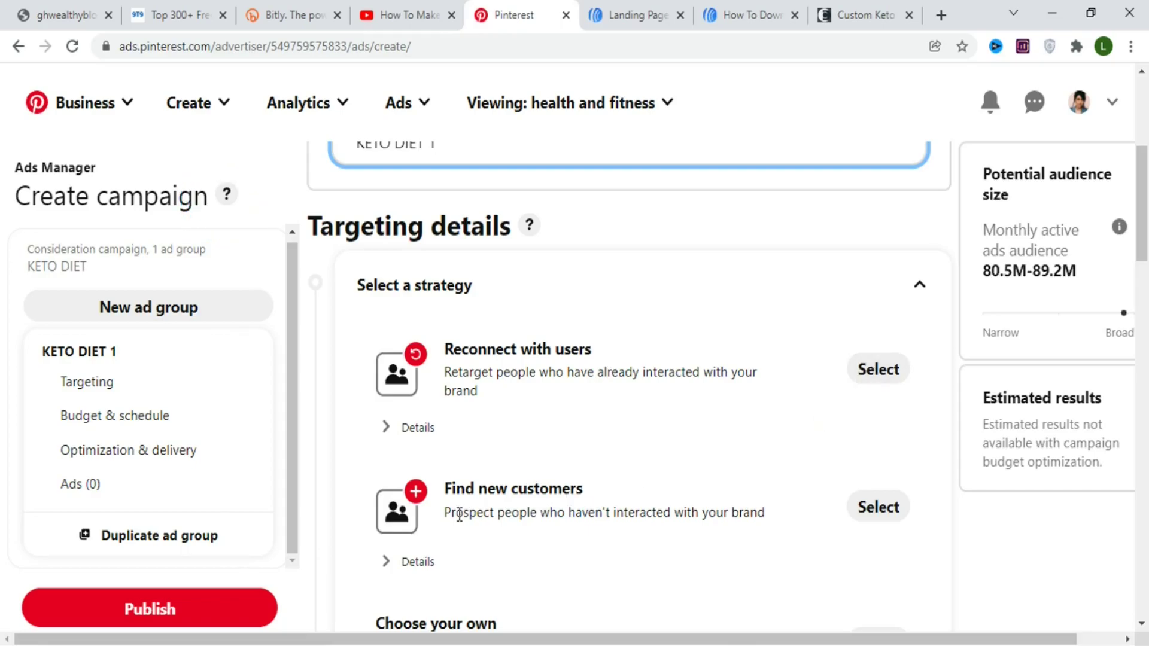
scroll(716, 350, down, 3)
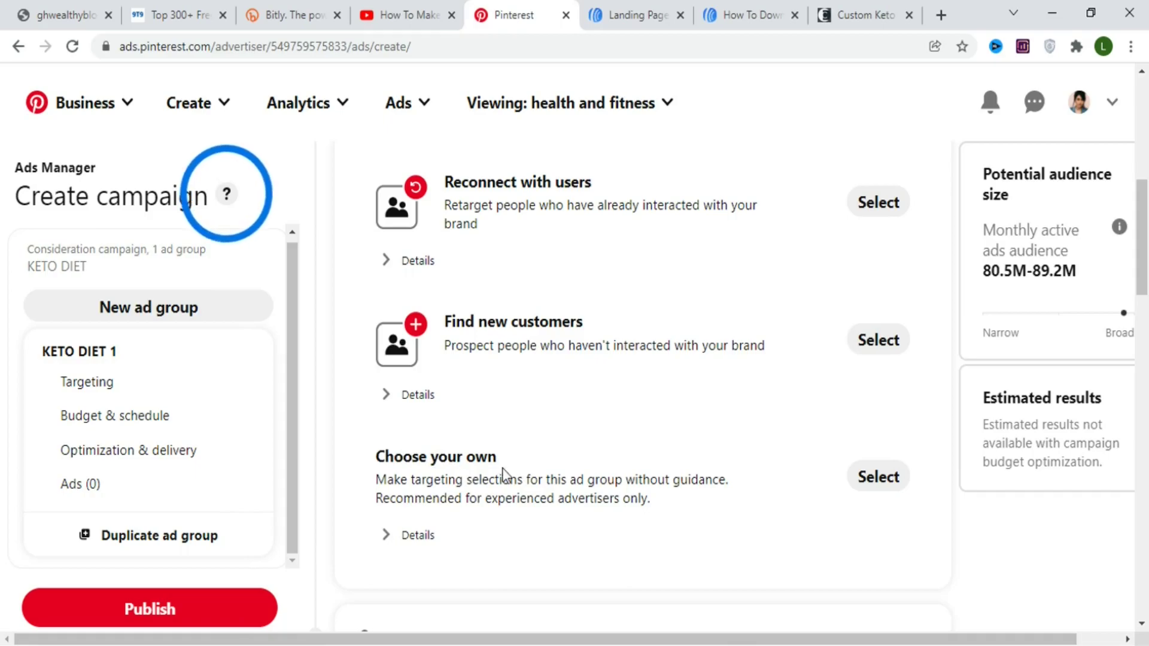
click(878, 483)
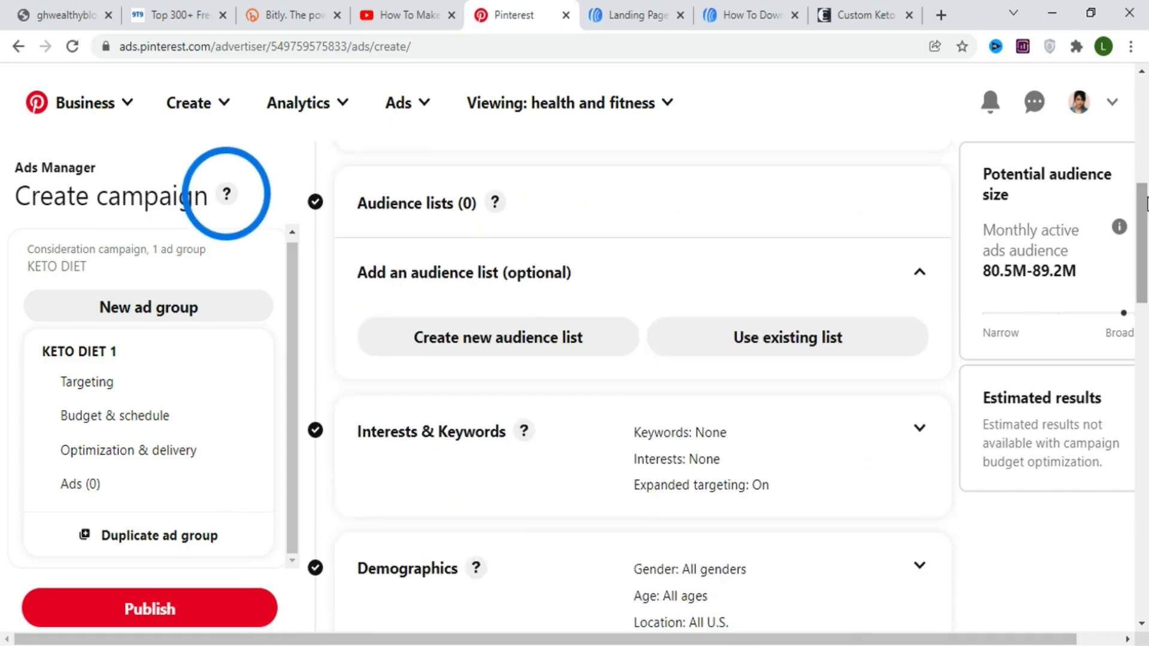
- Review the ad group's targeting sections and browse the available interest categories under Interests & Keywords
scroll(1145, 180, up, 2)
scroll(1145, 179, down, 1)
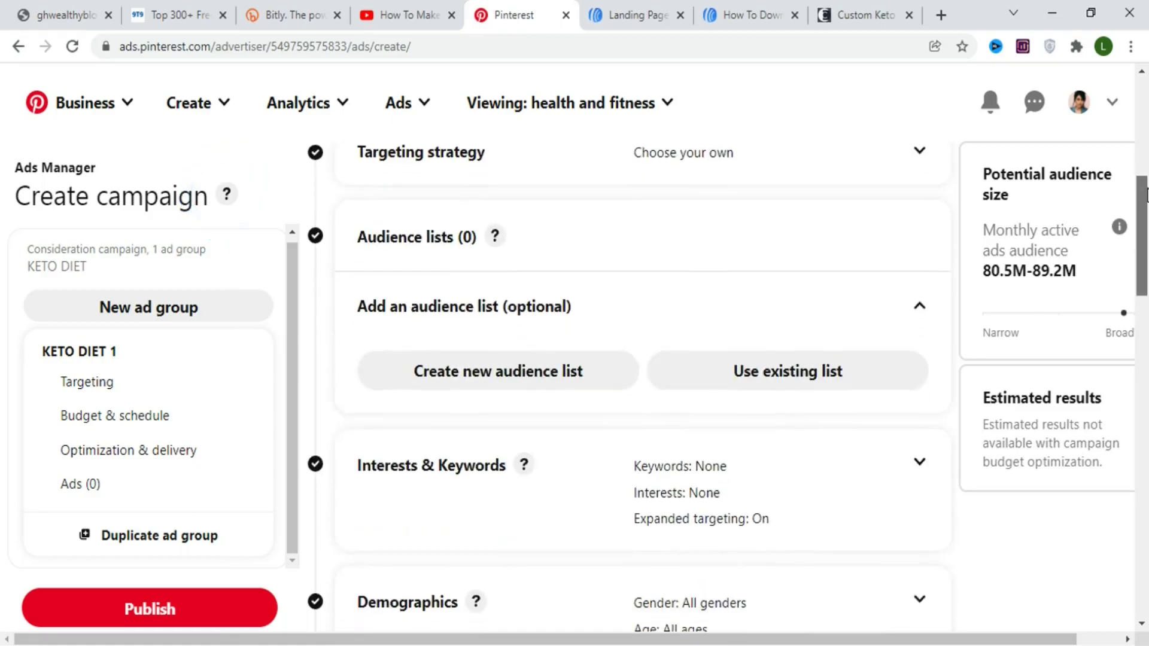
scroll(1146, 175, up, 2)
drag(1146, 175, 1146, 249)
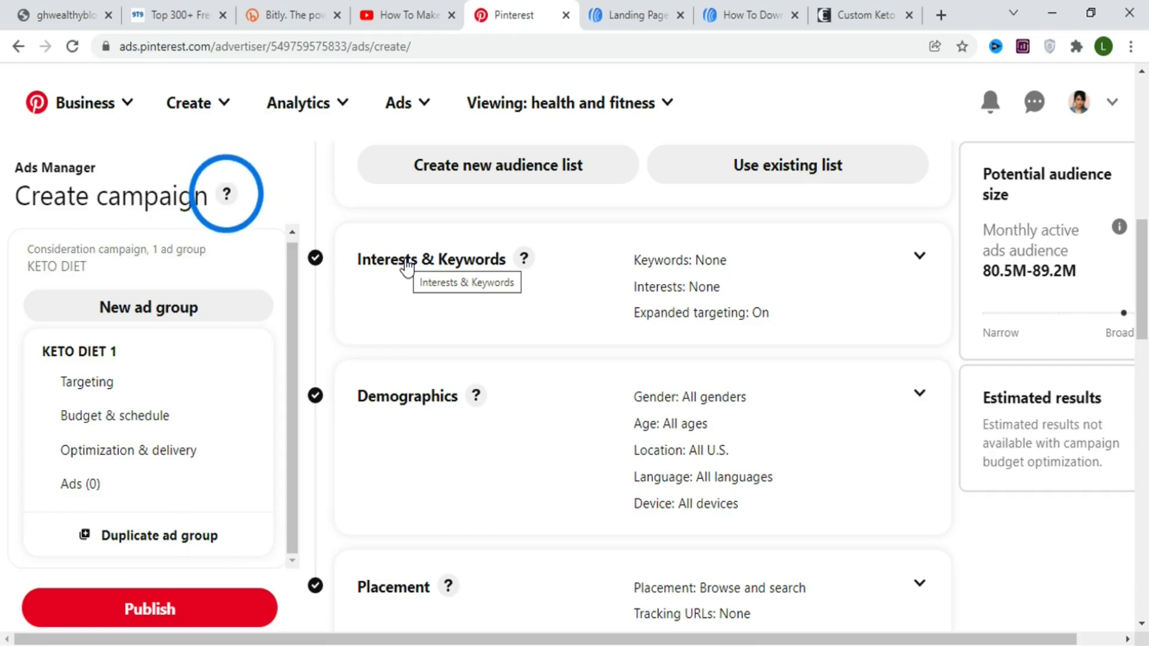
click(918, 258)
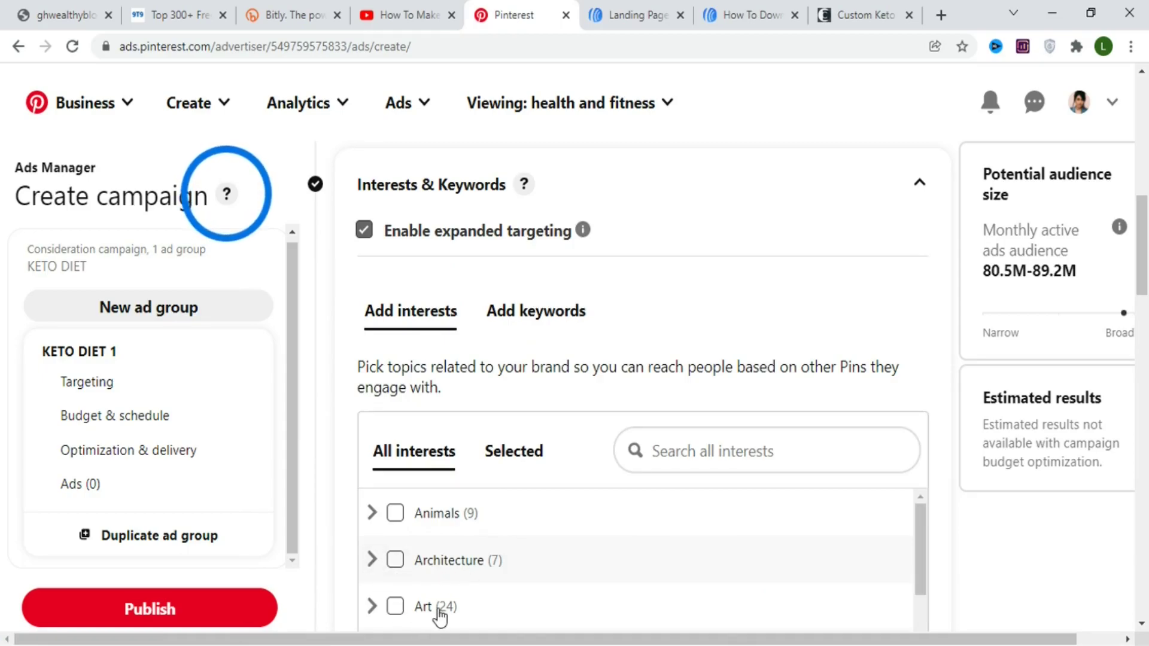
drag(923, 590, 923, 625)
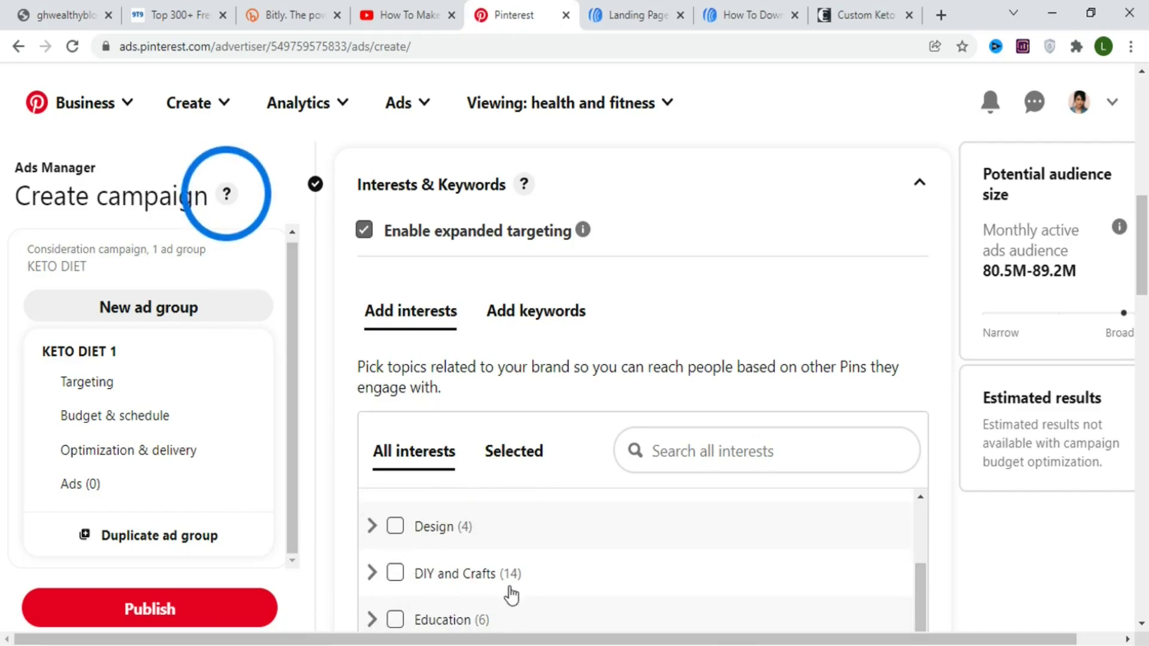
drag(914, 584, 918, 629)
scroll(496, 554, down, 2)
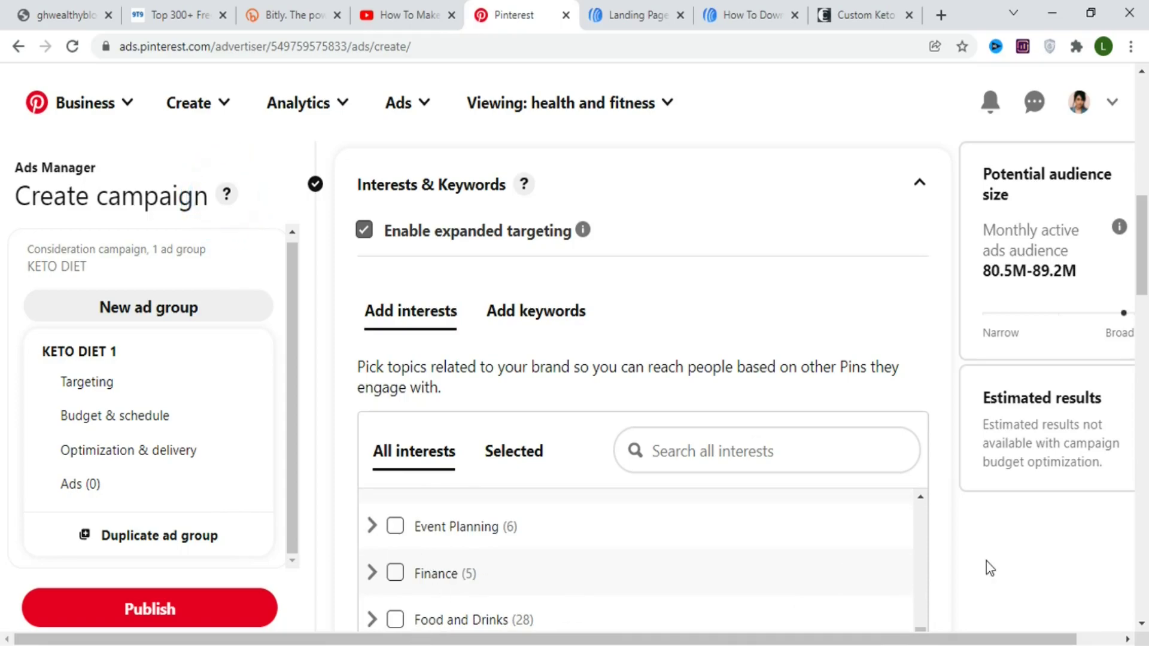
drag(1141, 285, 1140, 346)
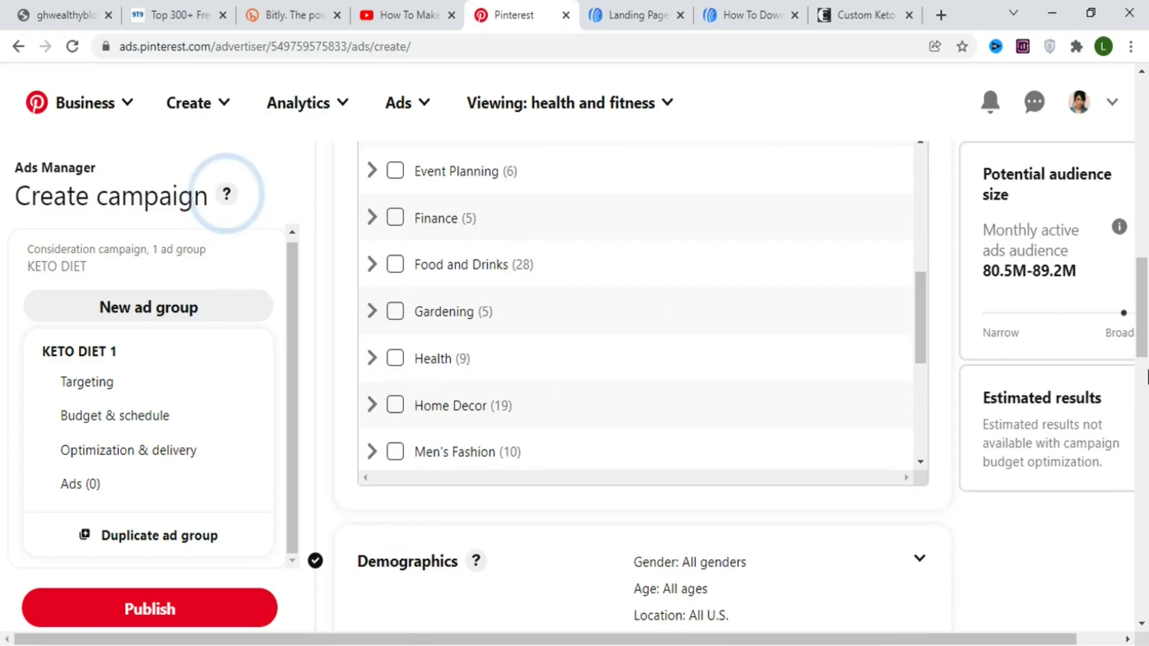
drag(1142, 335, 1142, 281)
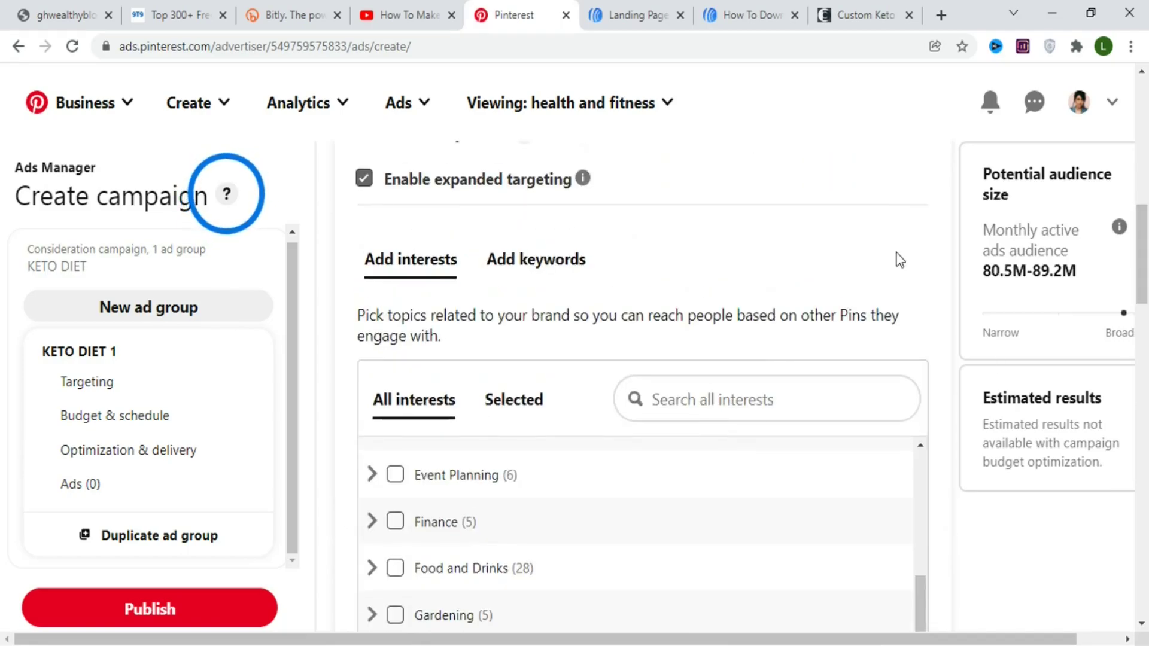
- Switch the targeting to keywords, search for keywords related to KETO, and look through the suggestions
click(519, 270)
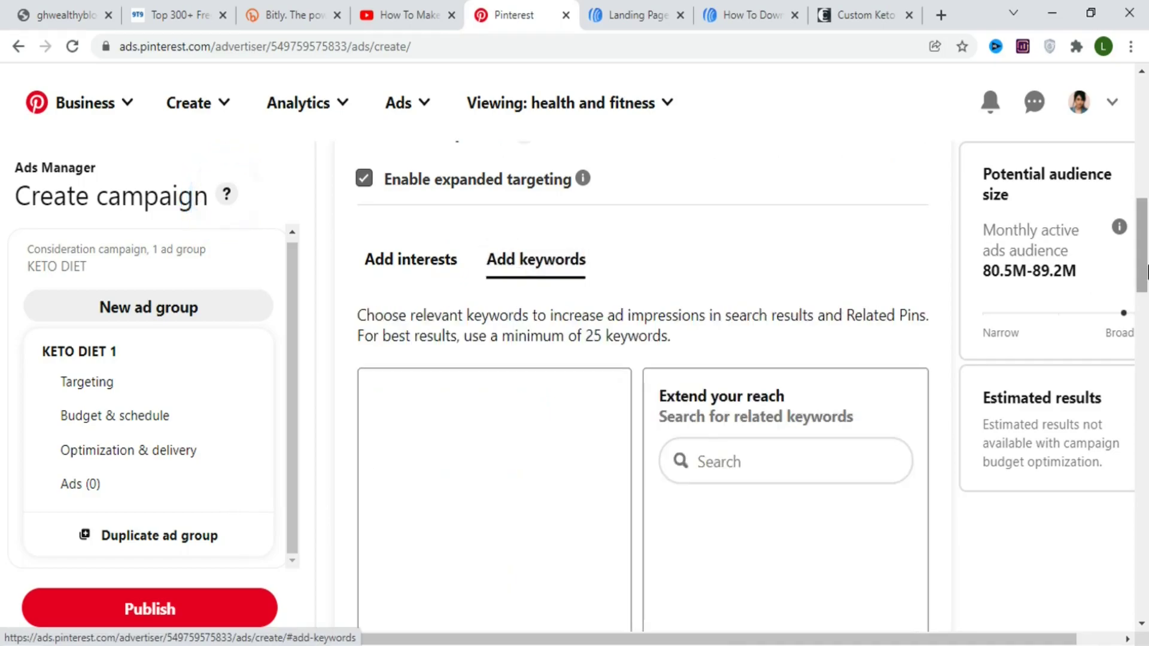
scroll(503, 314, down, 2)
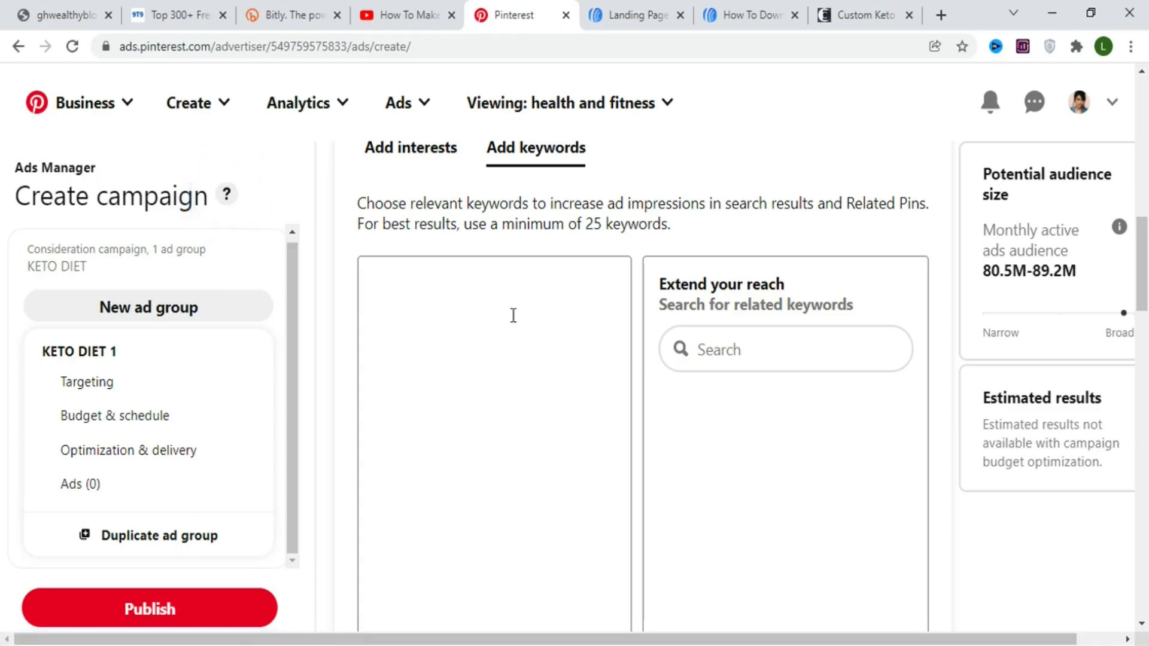
click(709, 350)
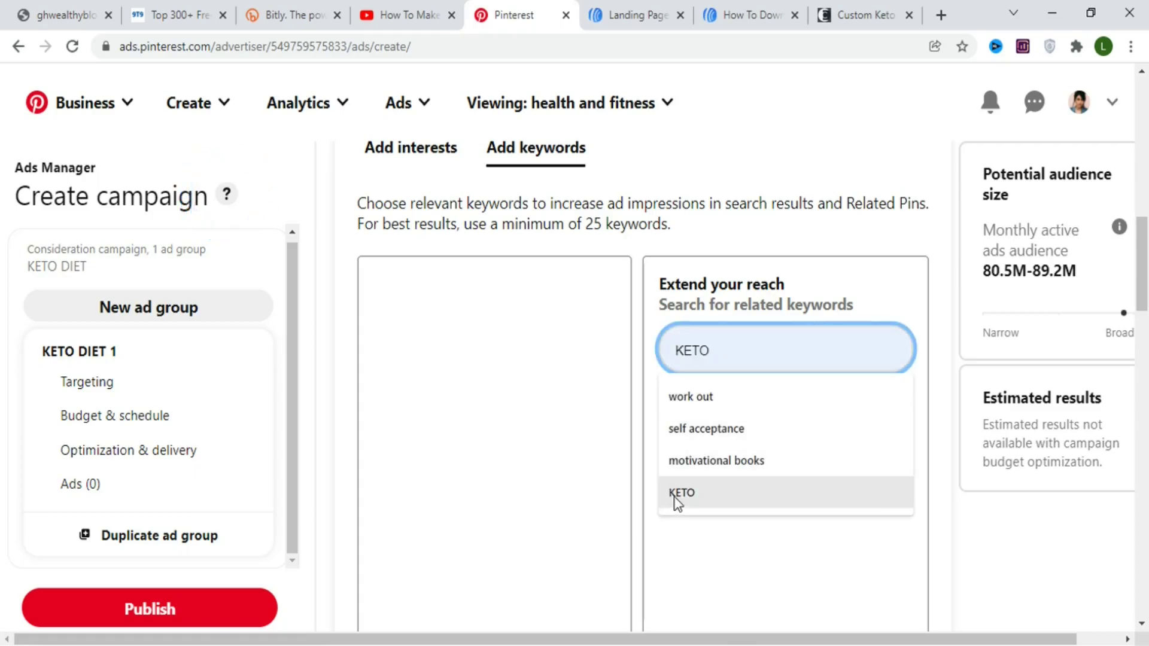
click(680, 494)
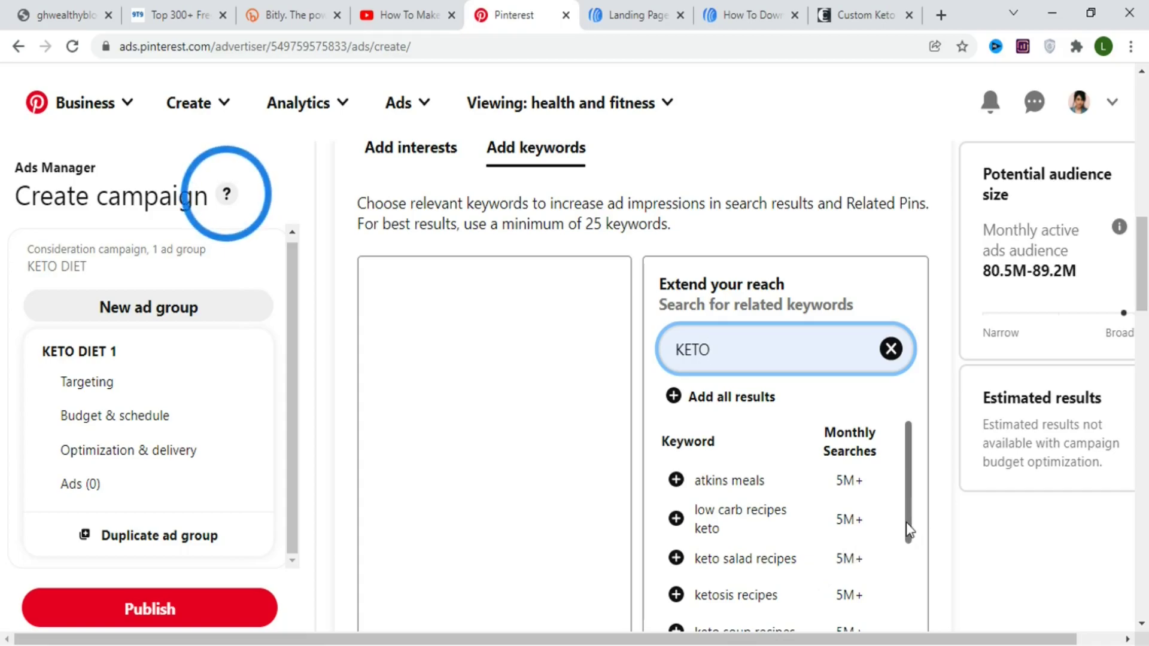
drag(910, 557, 899, 602)
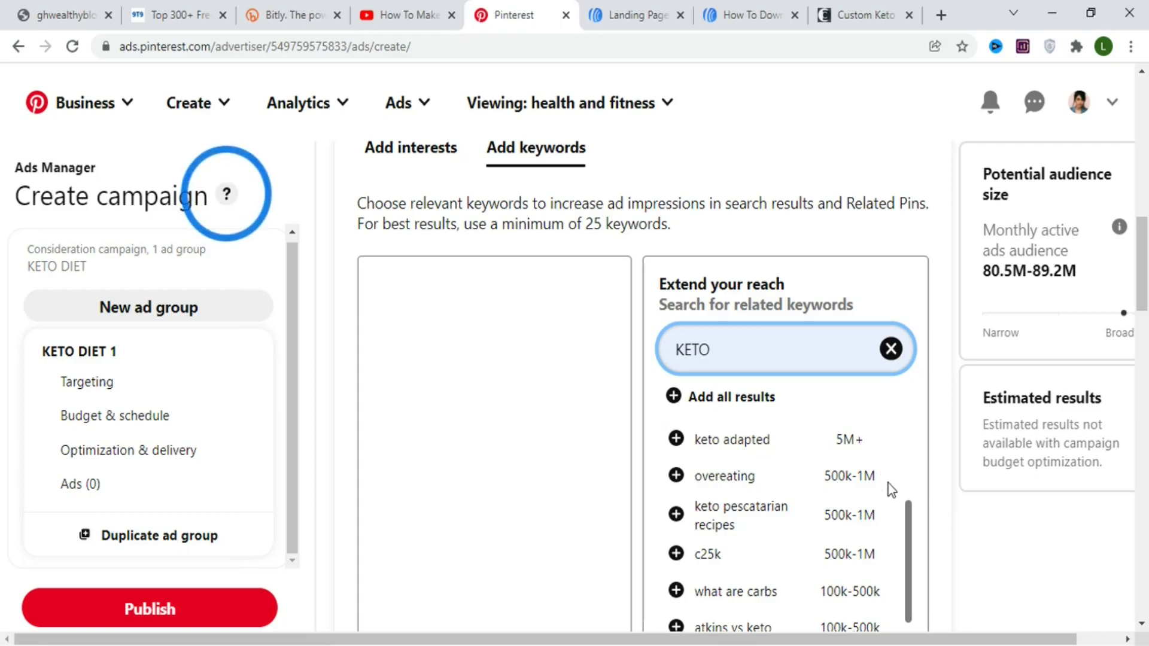
drag(907, 519, 909, 544)
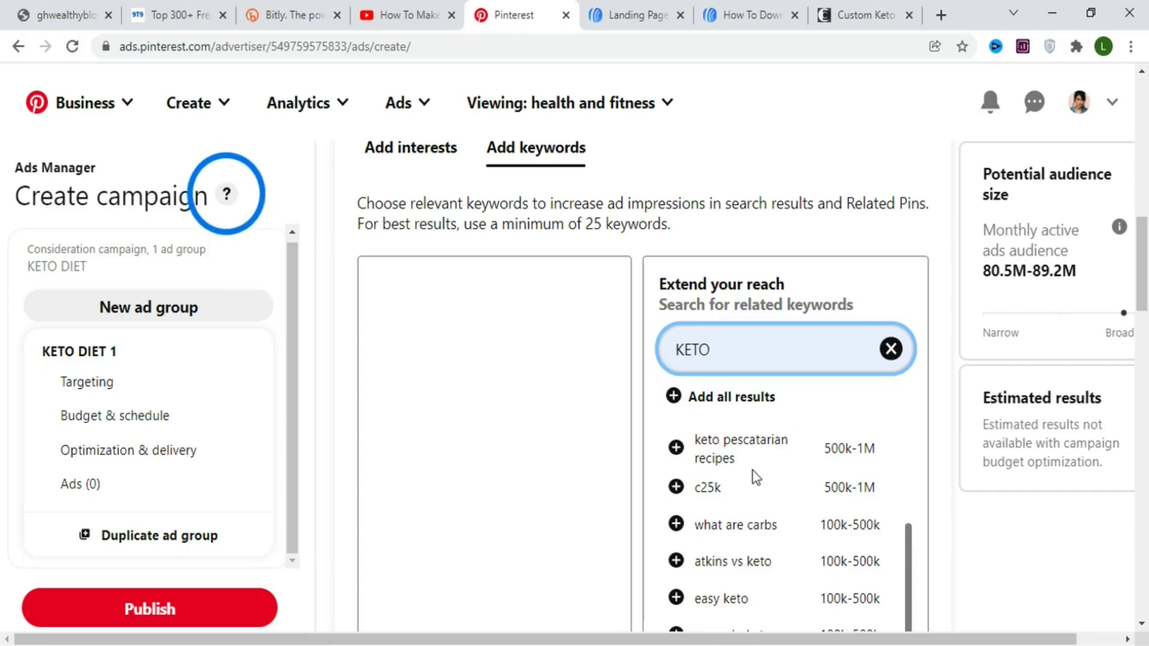
scroll(688, 447, up, 3)
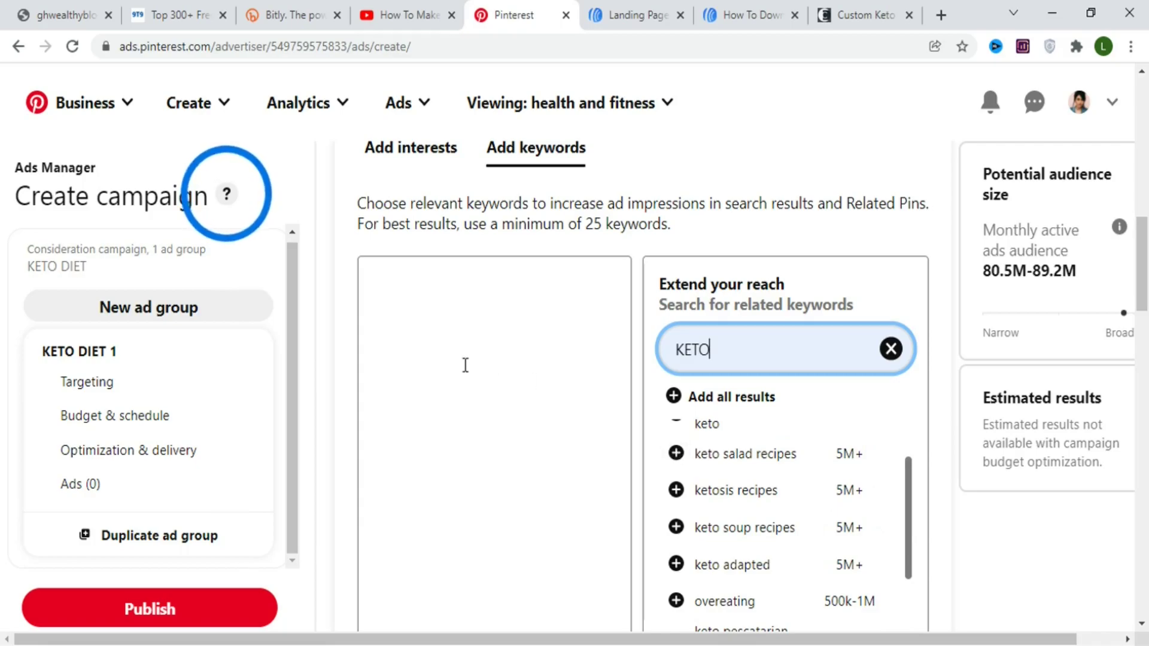
- Try adding the suggested keyword "keto salad recipes" and erase it from the keyword box
click(677, 454)
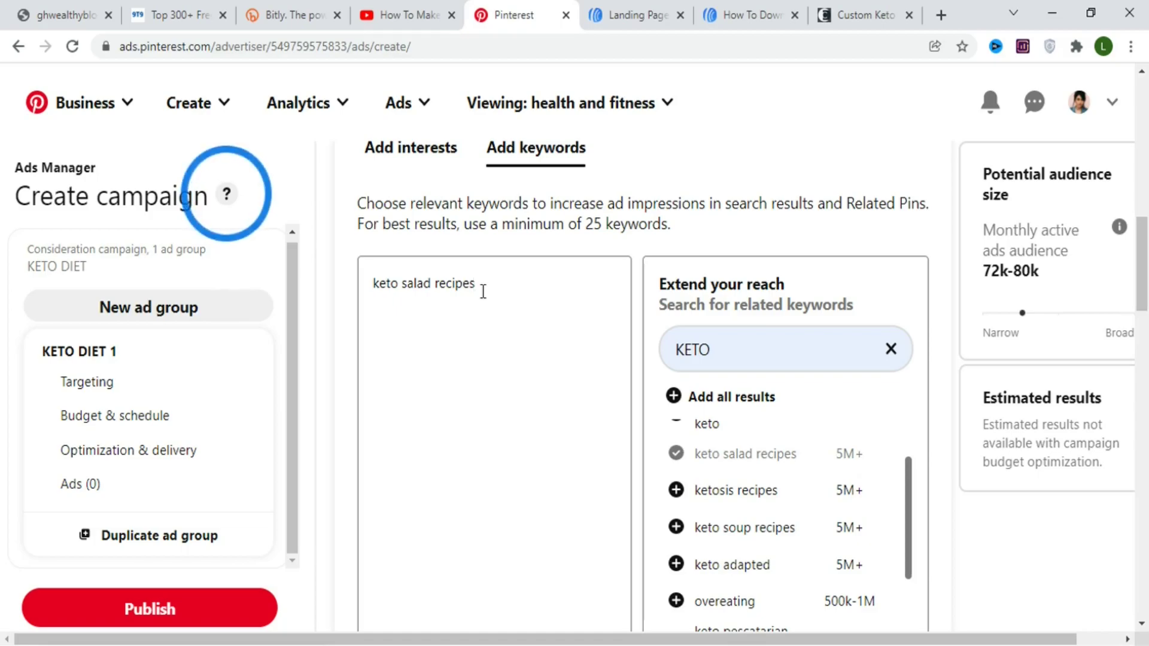
key(BackSpace)
key(BackSpace)
key(BackSpace)
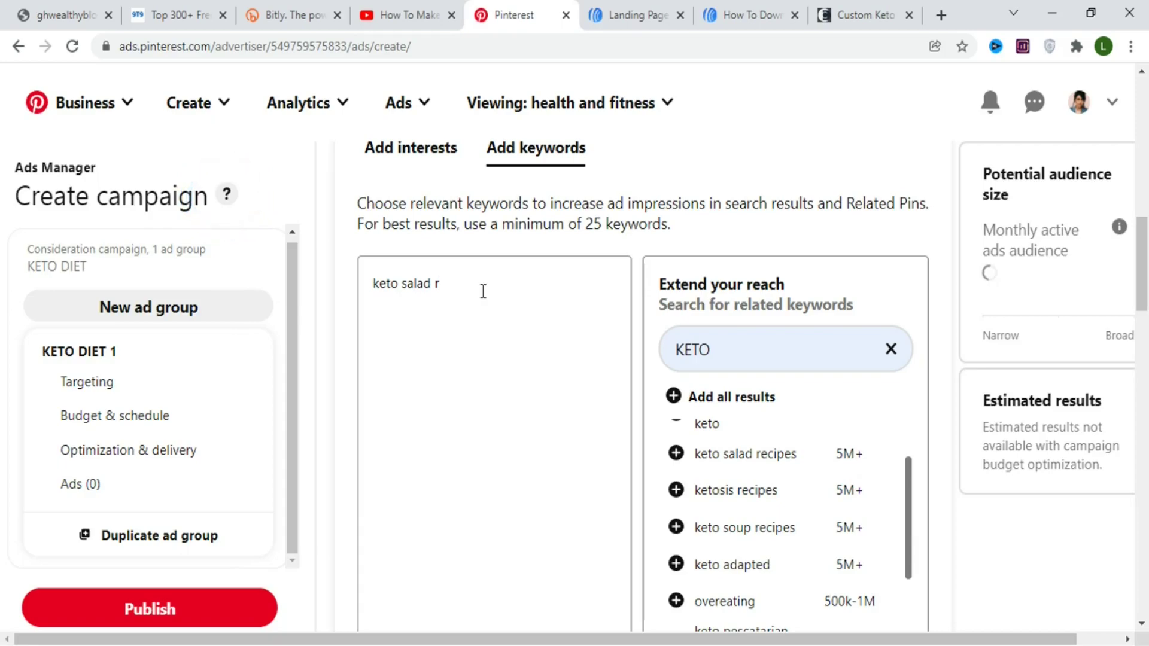
key(BackSpace)
key(BackSpace)
key(BackSpace)
key(BackSpace)
key(BackSpace)
key(BackSpace)
key(BackSpace)
key(BackSpace)
key(BackSpace)
key(BackSpace)
key(BackSpace)
key(BackSpace)
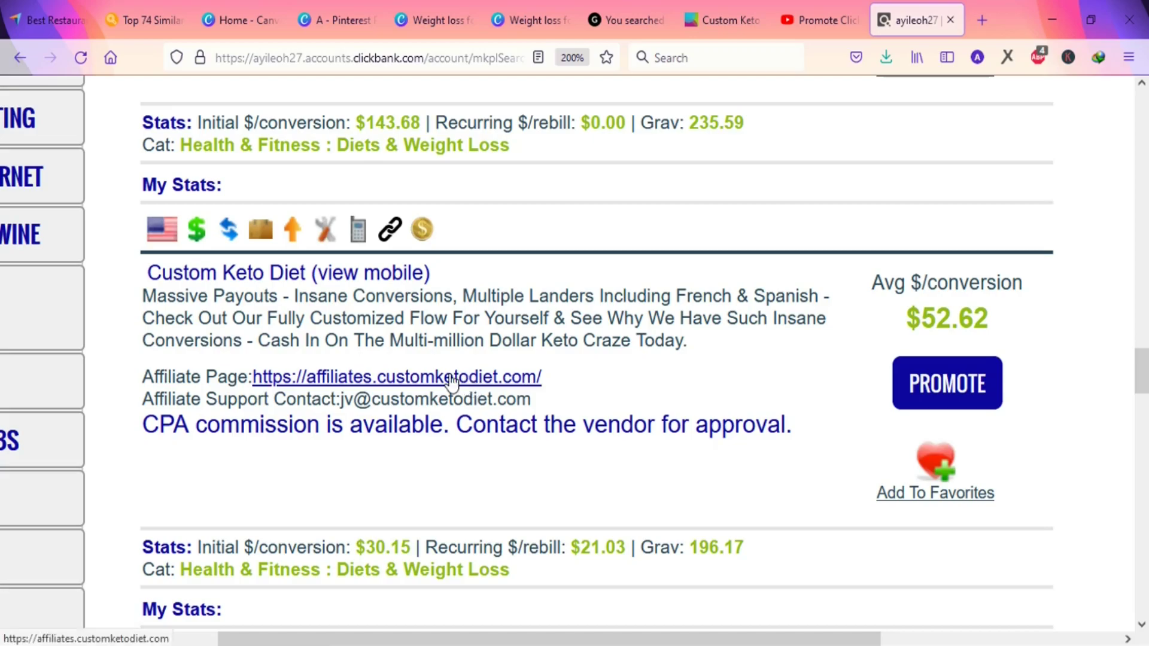
- Open the Custom Keto Diet affiliate page from its ClickBank listing and download the Keyword List file
click(485, 378)
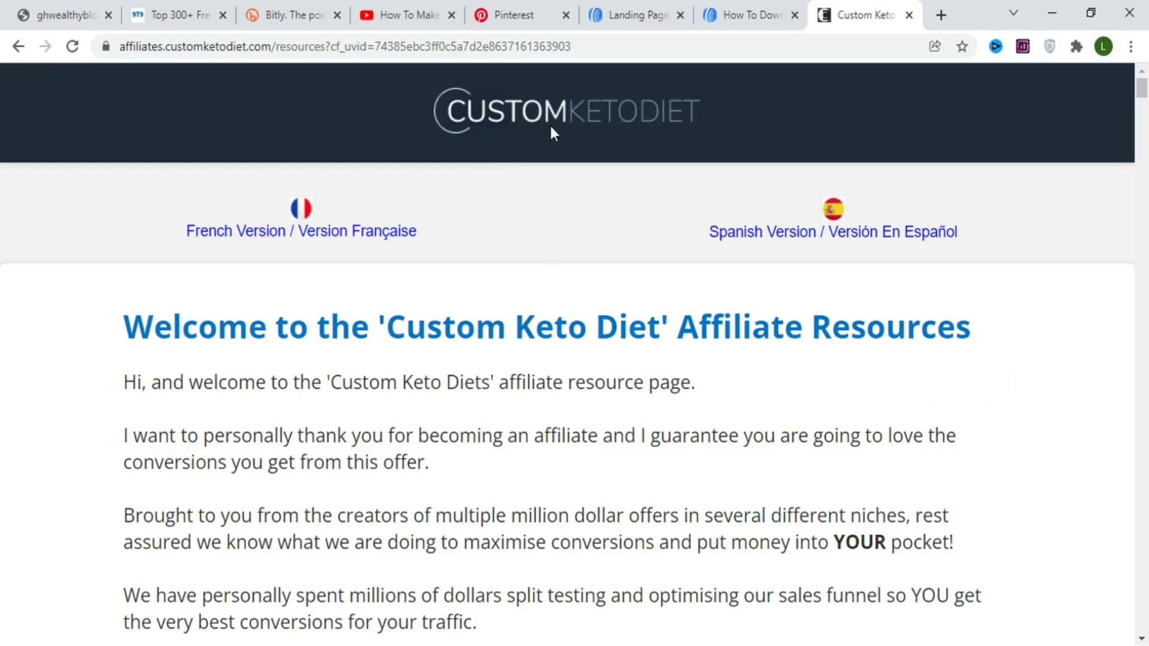
drag(1142, 90, 1145, 490)
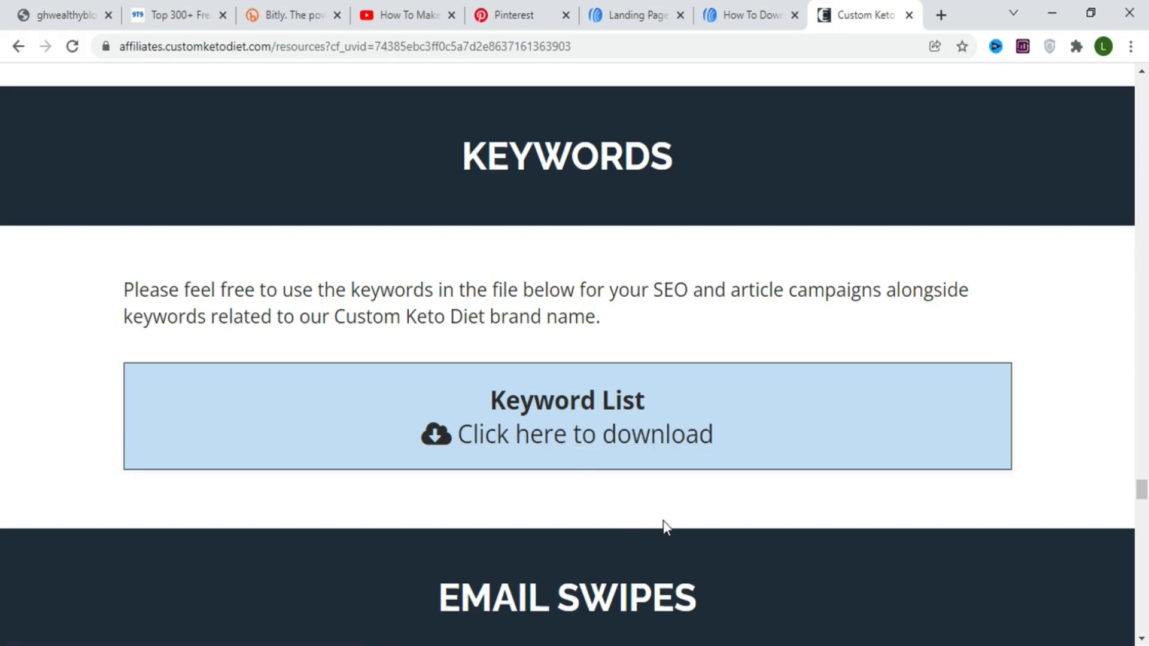
click(652, 456)
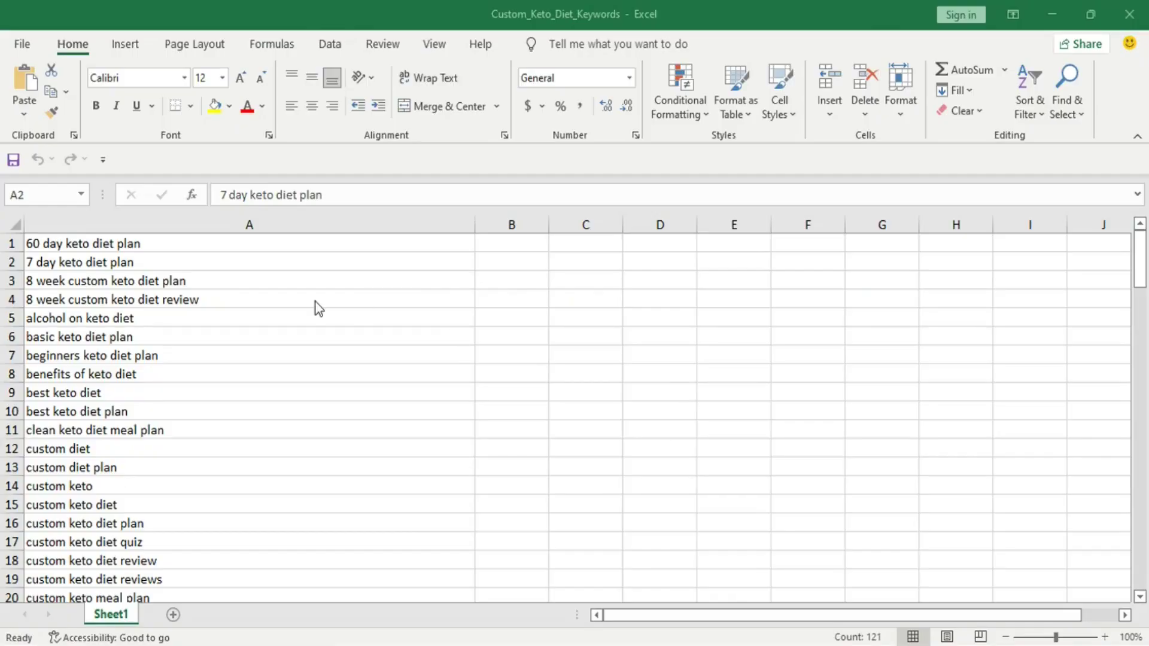
- Copy all keywords from A1:A122 of Custom_Keto_Diet_Keywords into the Pinterest ad group's keyword box, and clear the related keyword search
key(ctrl+shift+Down)
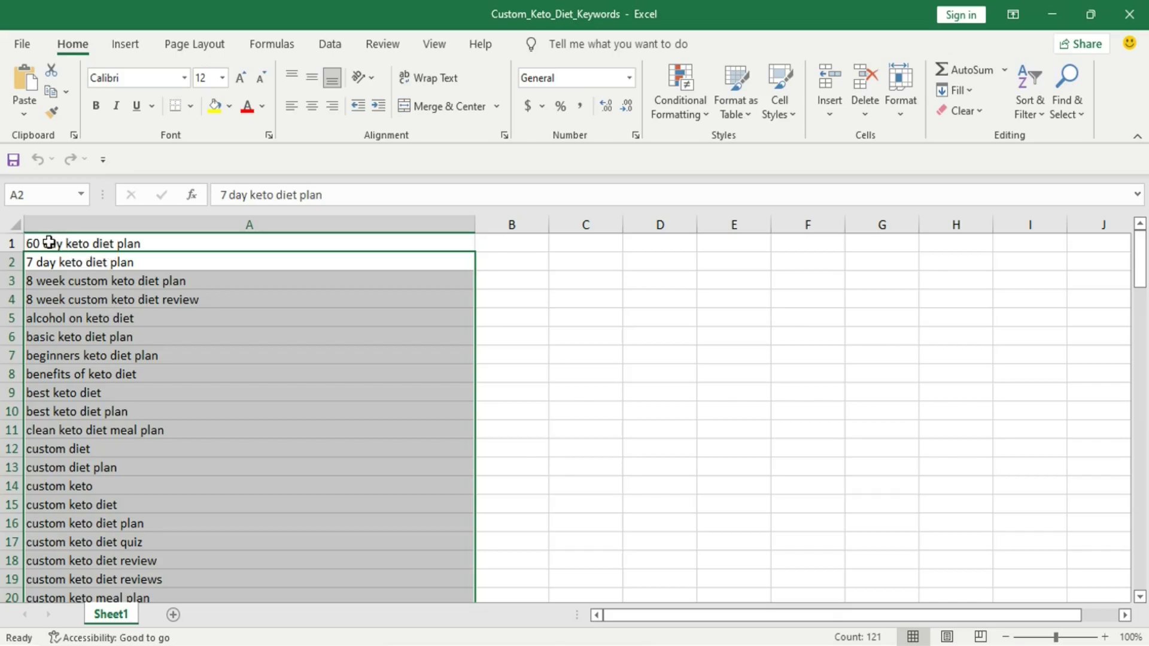
drag(43, 243, 117, 490)
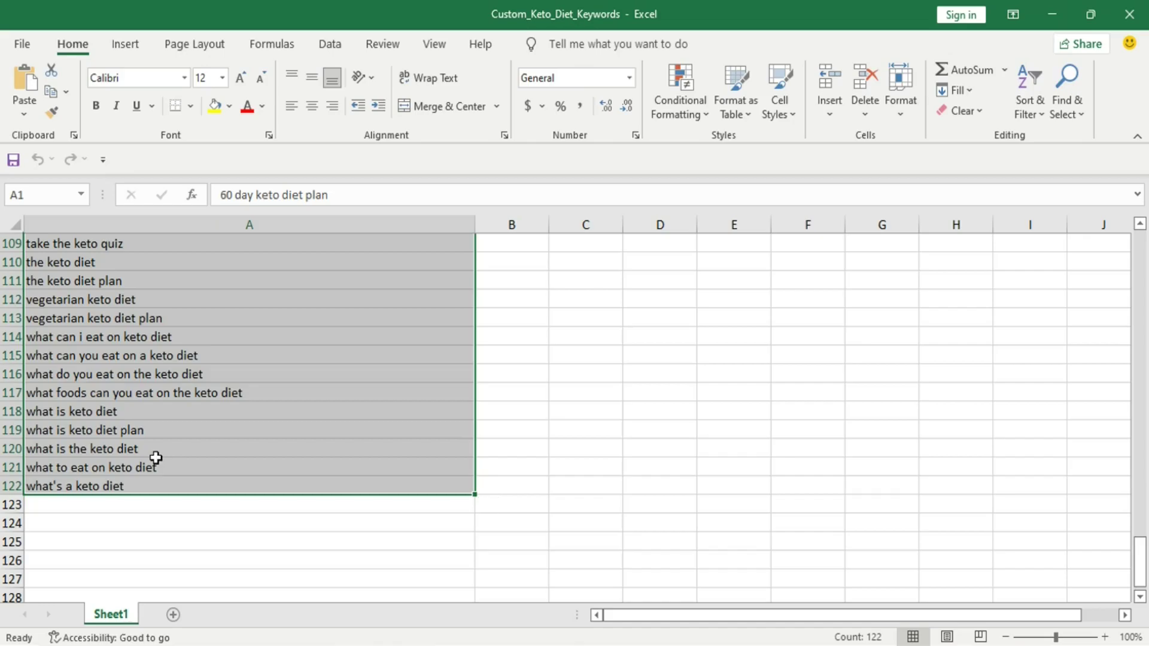
key(alt+Tab)
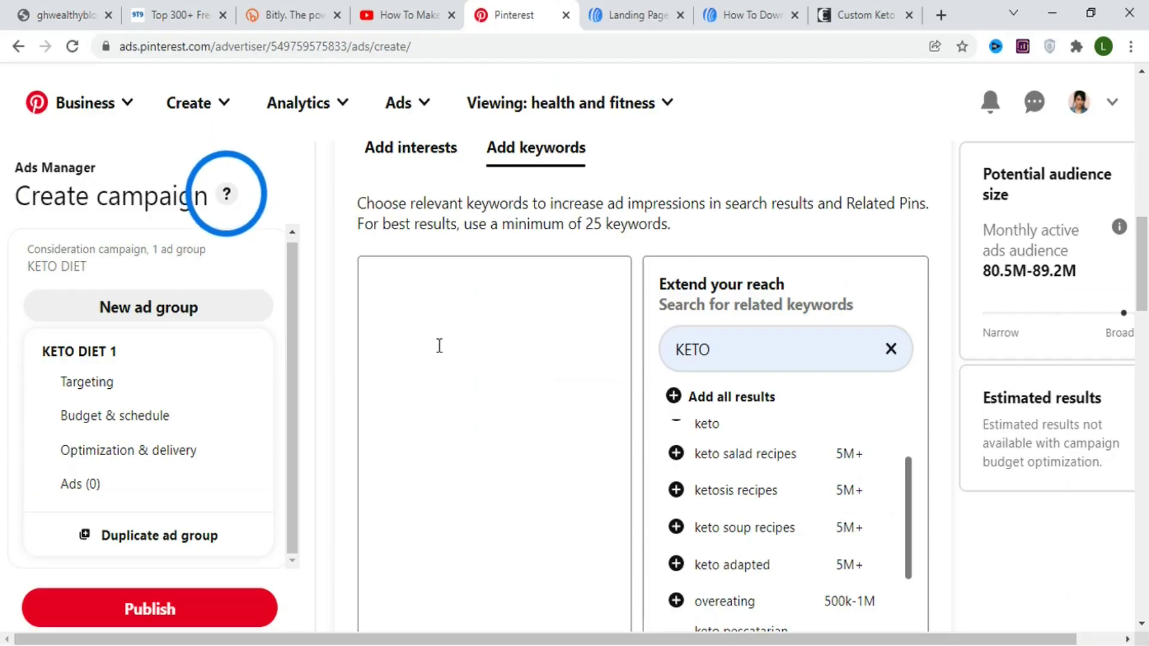
right_click(374, 295)
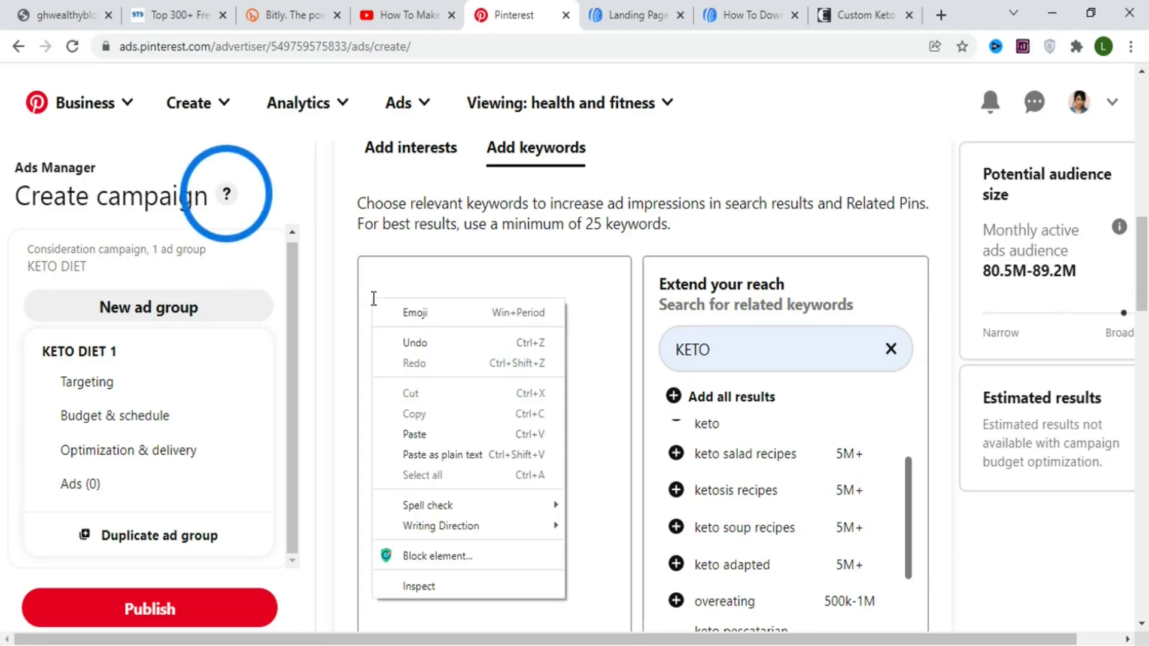
click(415, 436)
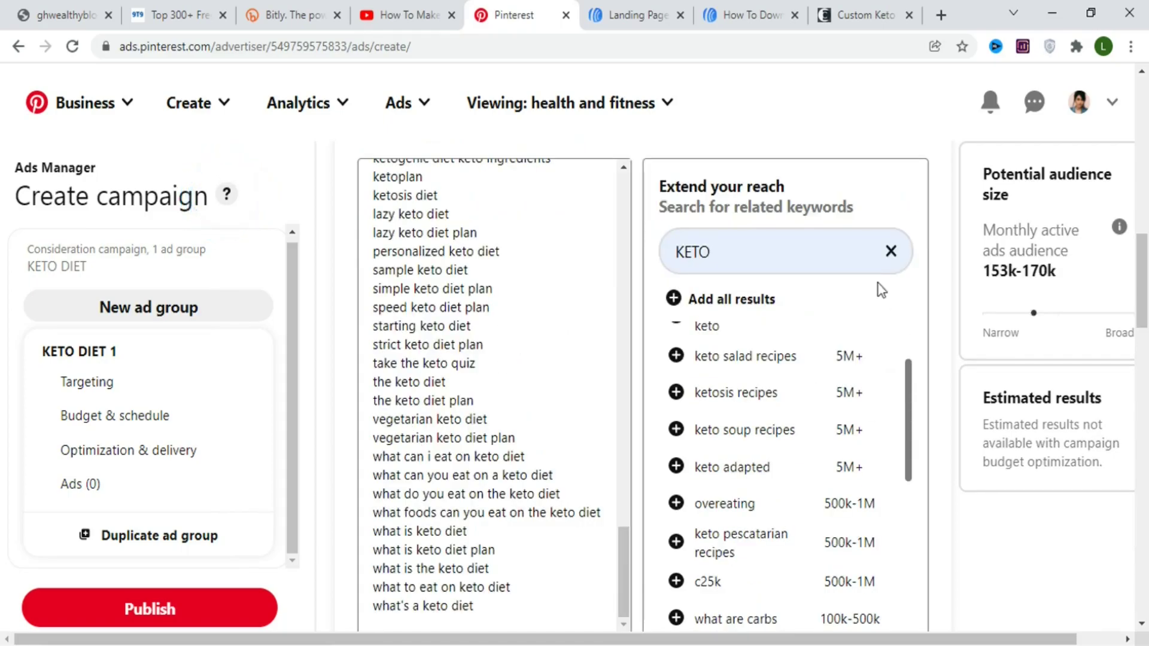
click(890, 253)
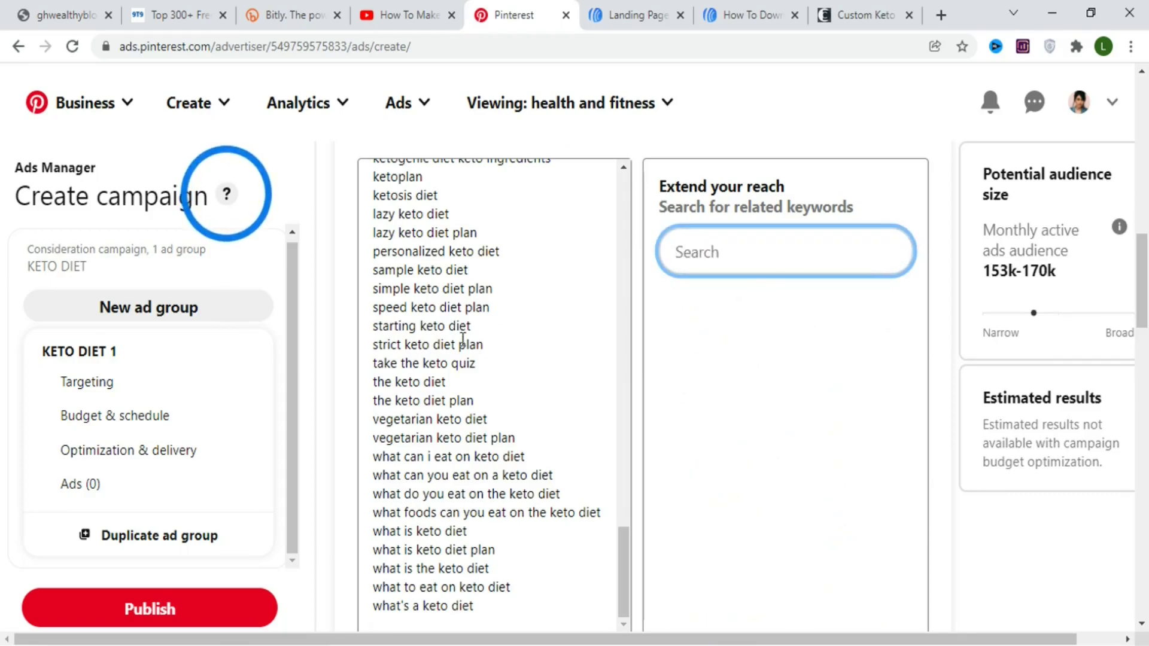
- Expand the Demographics targeting, try the specific genders option including Unspecified, and return the selection to All genders
drag(1143, 269, 1146, 349)
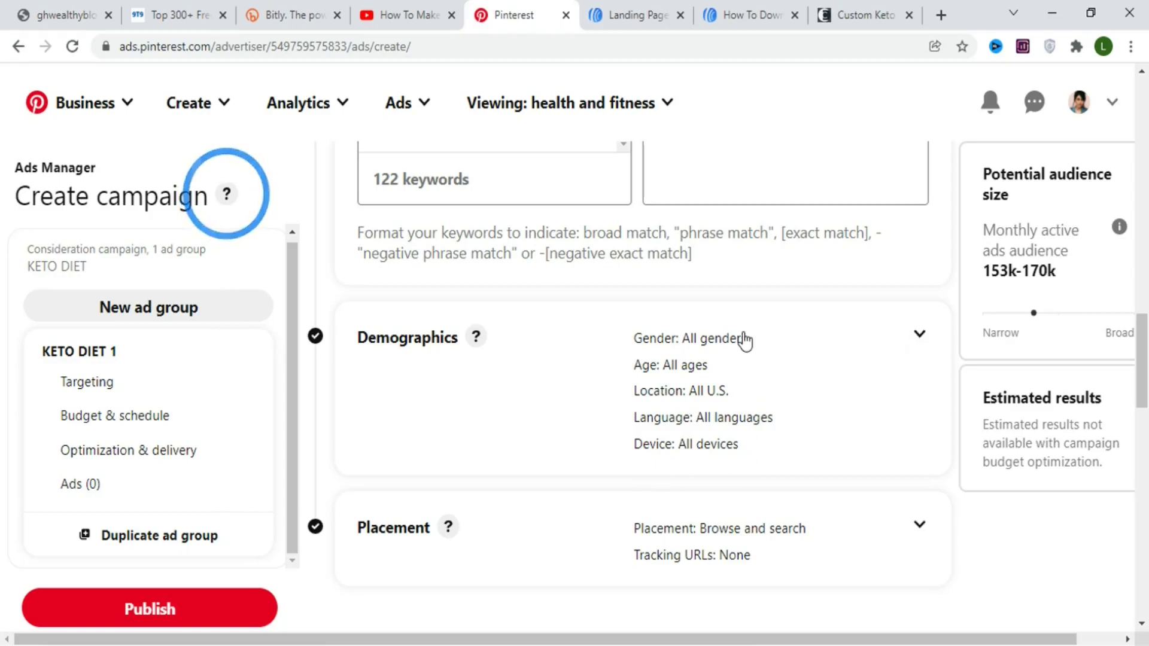
click(921, 335)
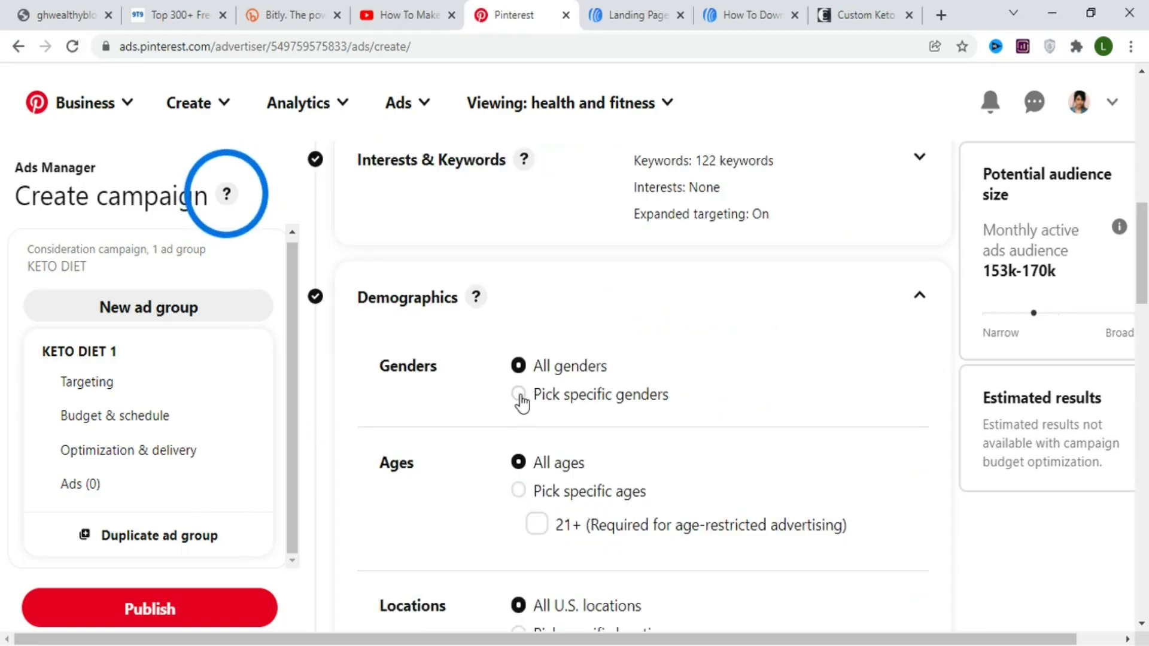
click(516, 398)
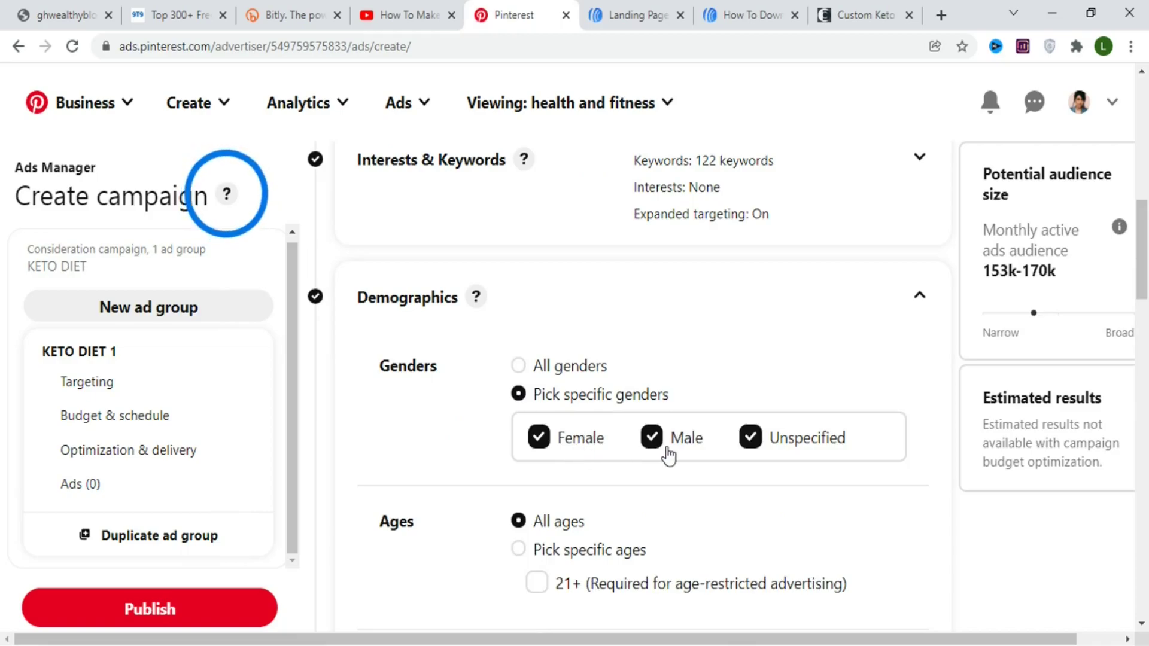
click(756, 444)
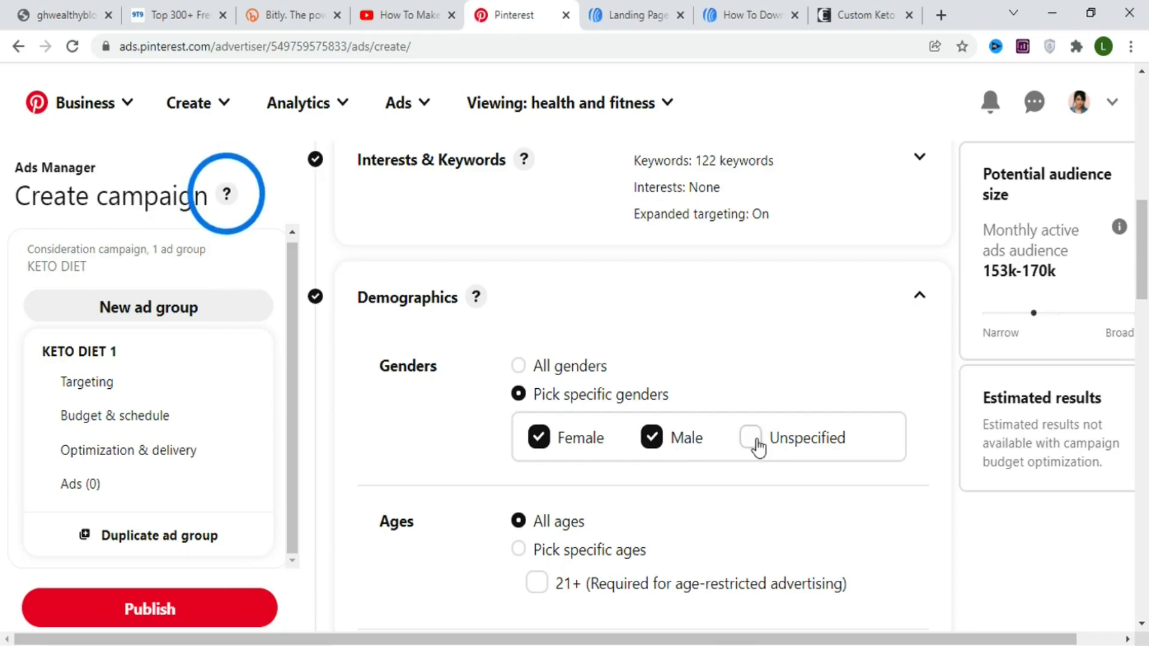
click(756, 444)
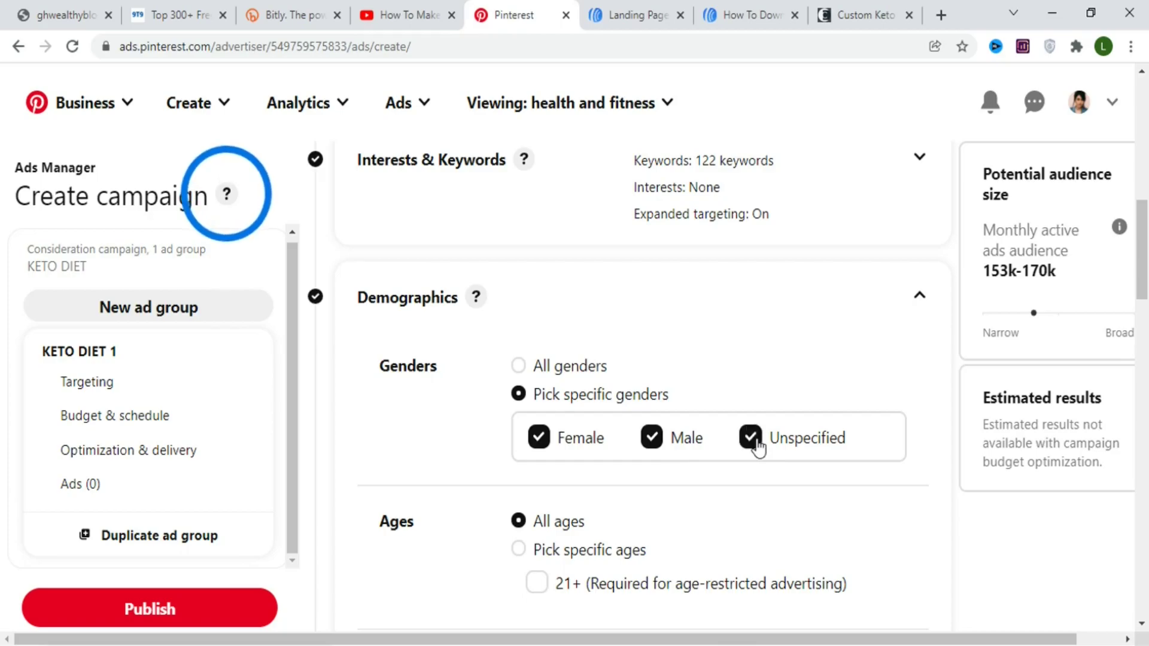
click(520, 367)
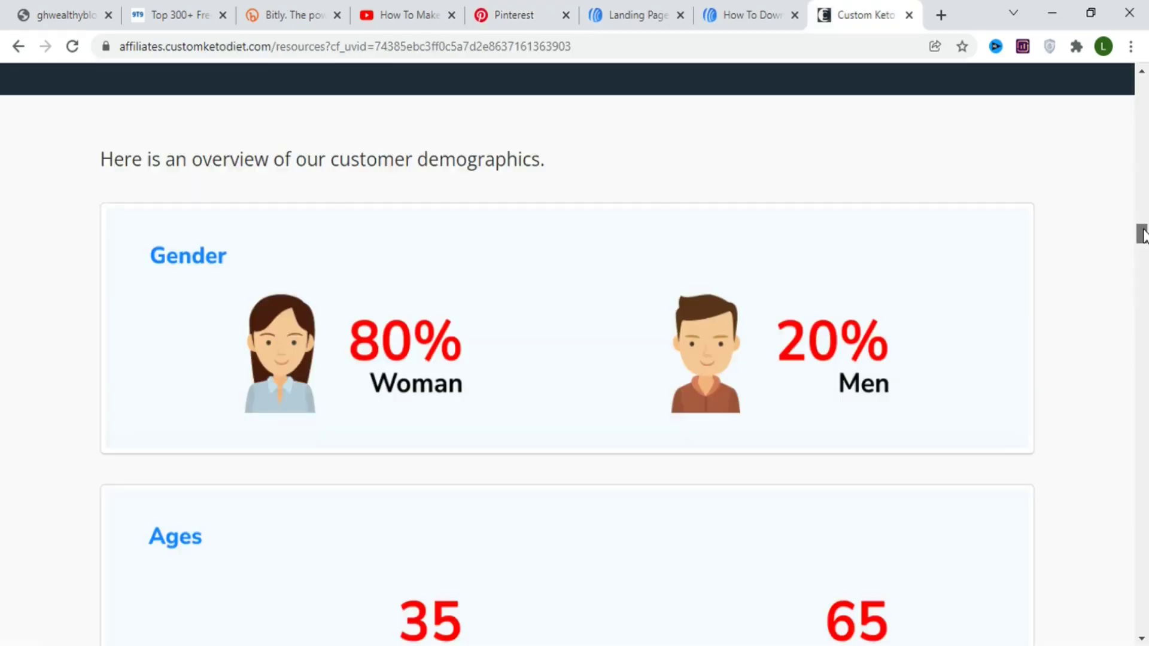
- Check the customer gender and age demographics on the Custom Keto Diet affiliate page, and keep All genders for the Pinterest ad group
scroll(753, 317, up, 5)
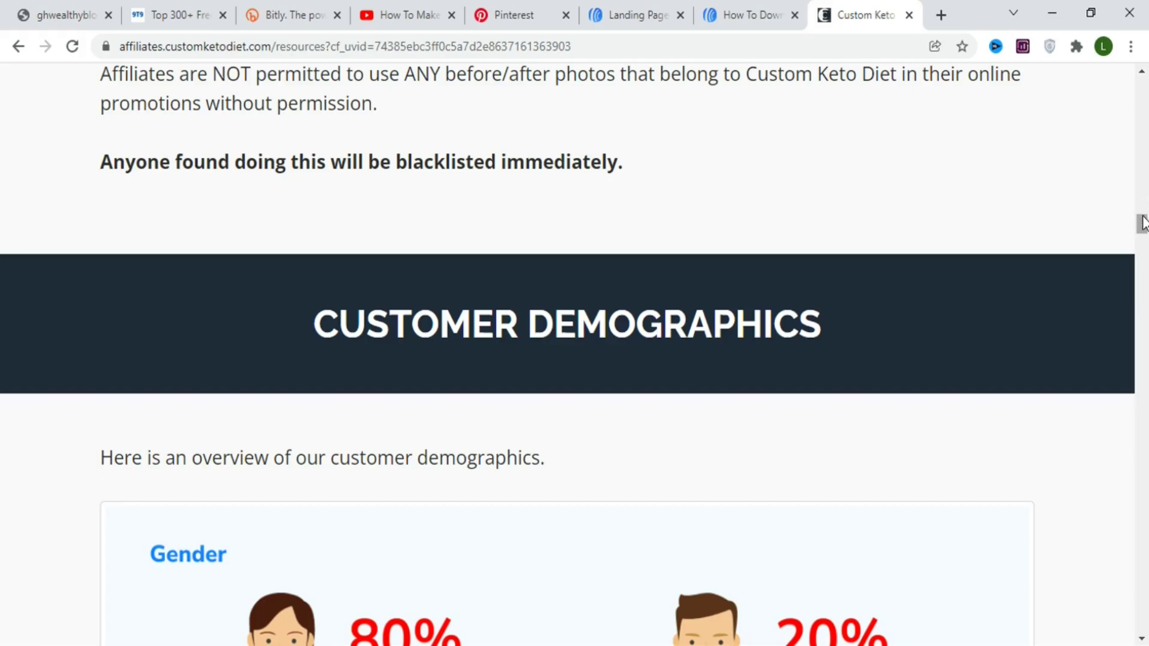
drag(1142, 226, 1144, 236)
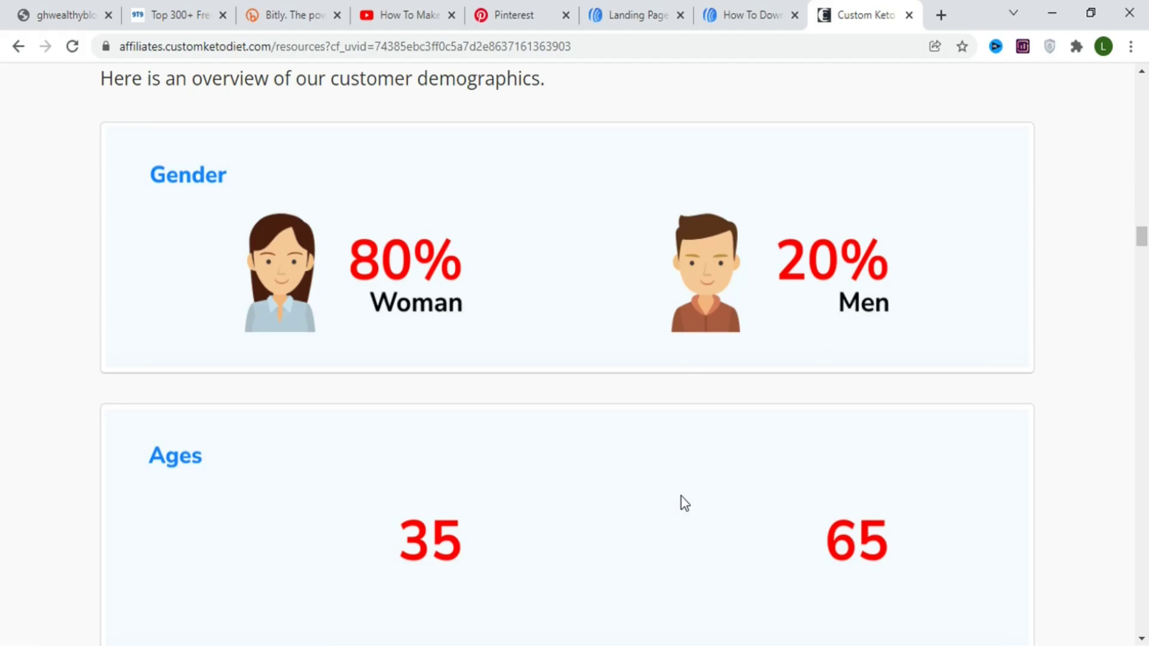
click(526, 12)
click(518, 366)
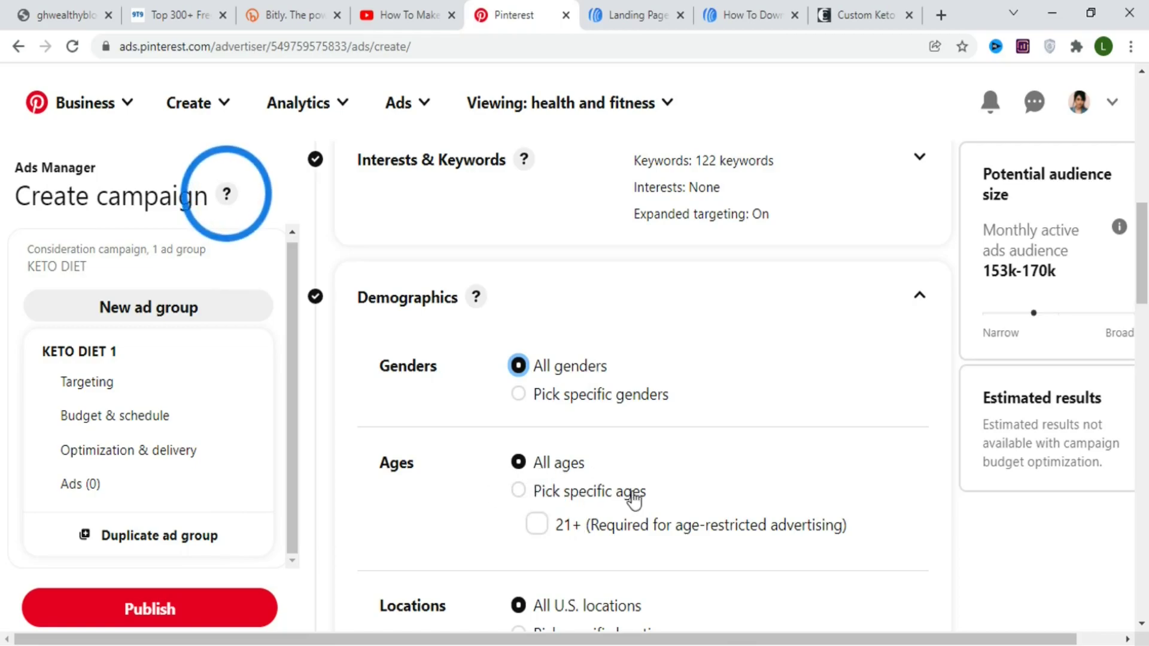
- Target specific ages for the ad group, excluding 18-24 and 25-34 and keeping every group from 35-44 to 65+
click(517, 492)
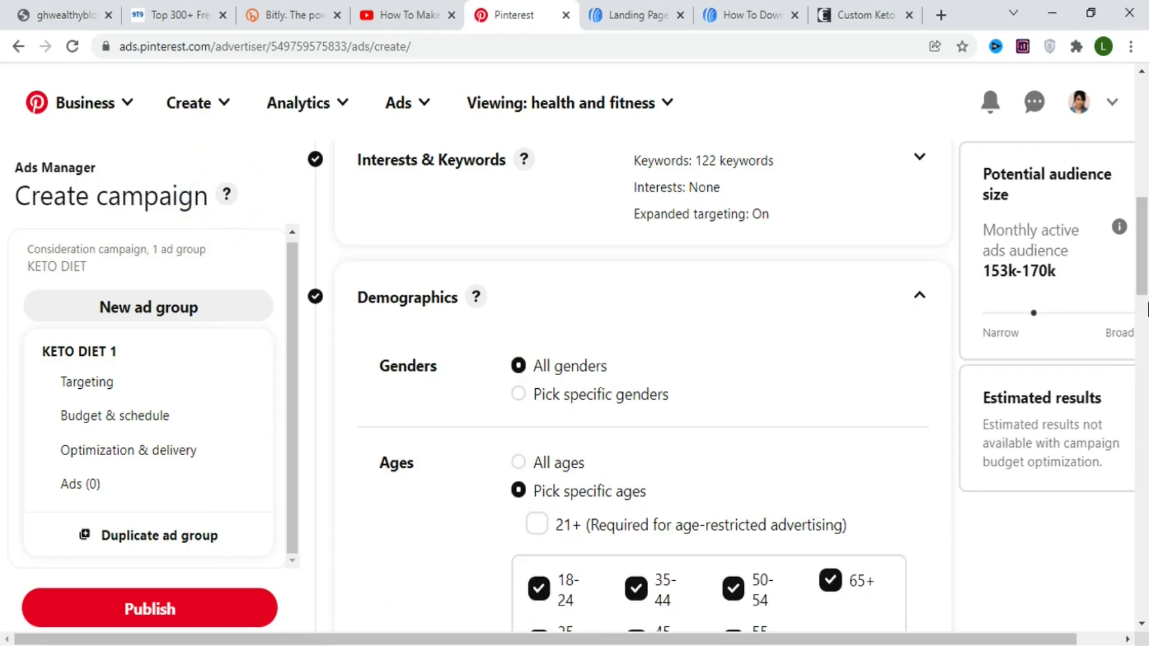
scroll(922, 359, down, 3)
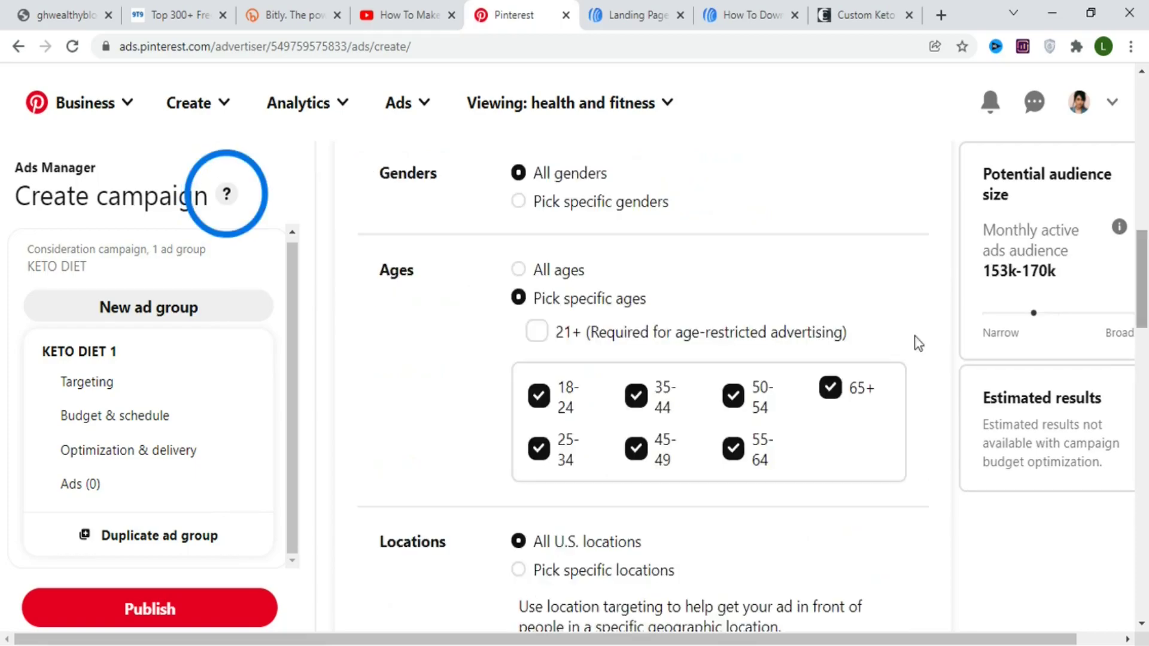
click(542, 398)
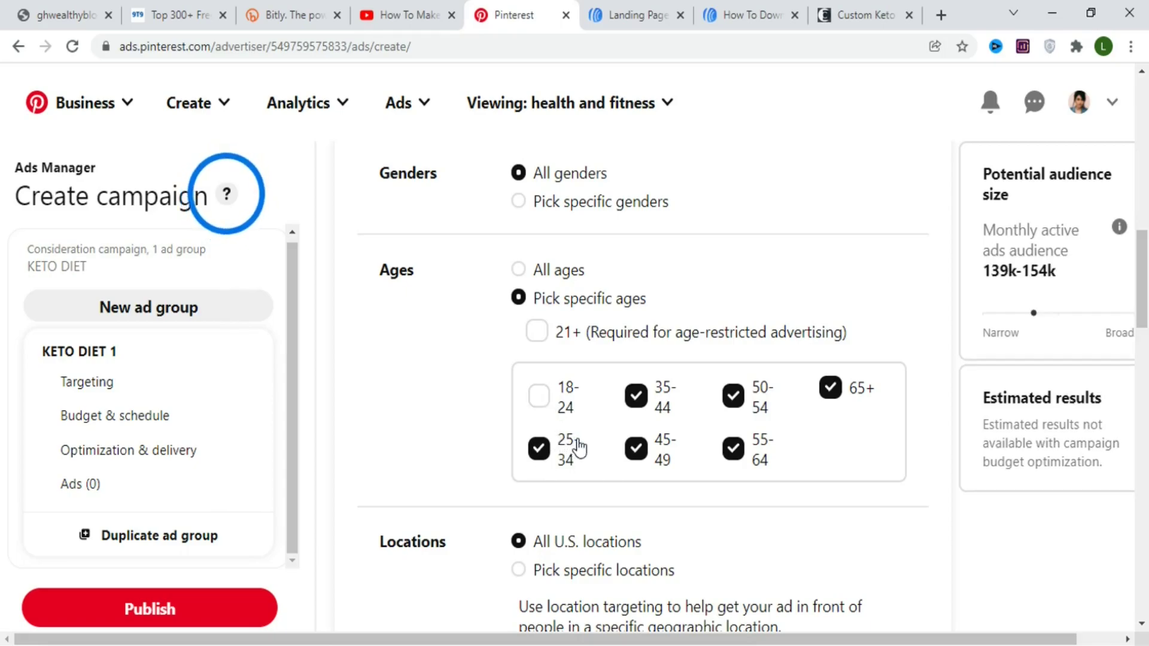
click(540, 452)
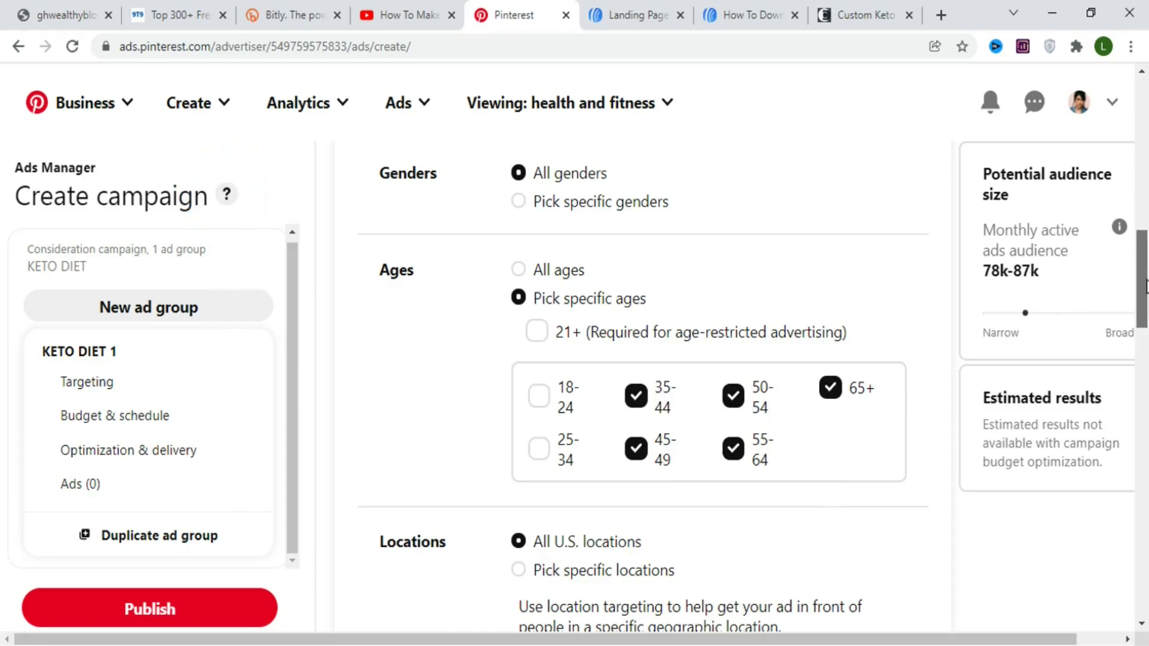
- Check the customer countries map on the Custom Keto Diet affiliate page, and return to the Pinterest campaign
scroll(665, 349, down, 4)
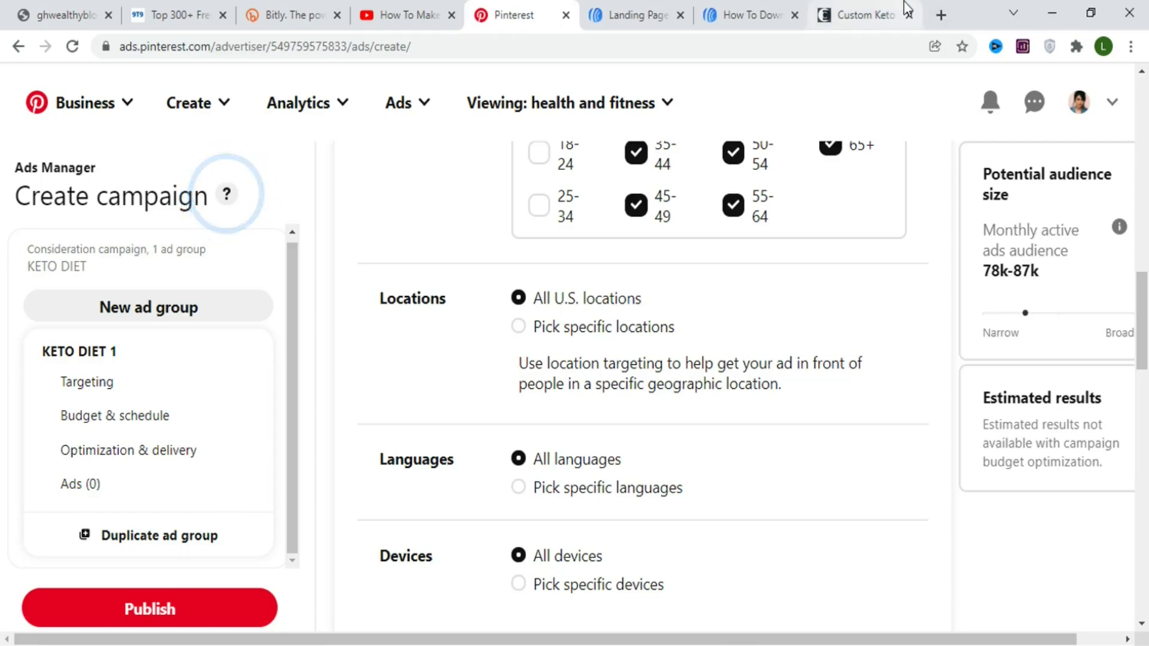
click(868, 15)
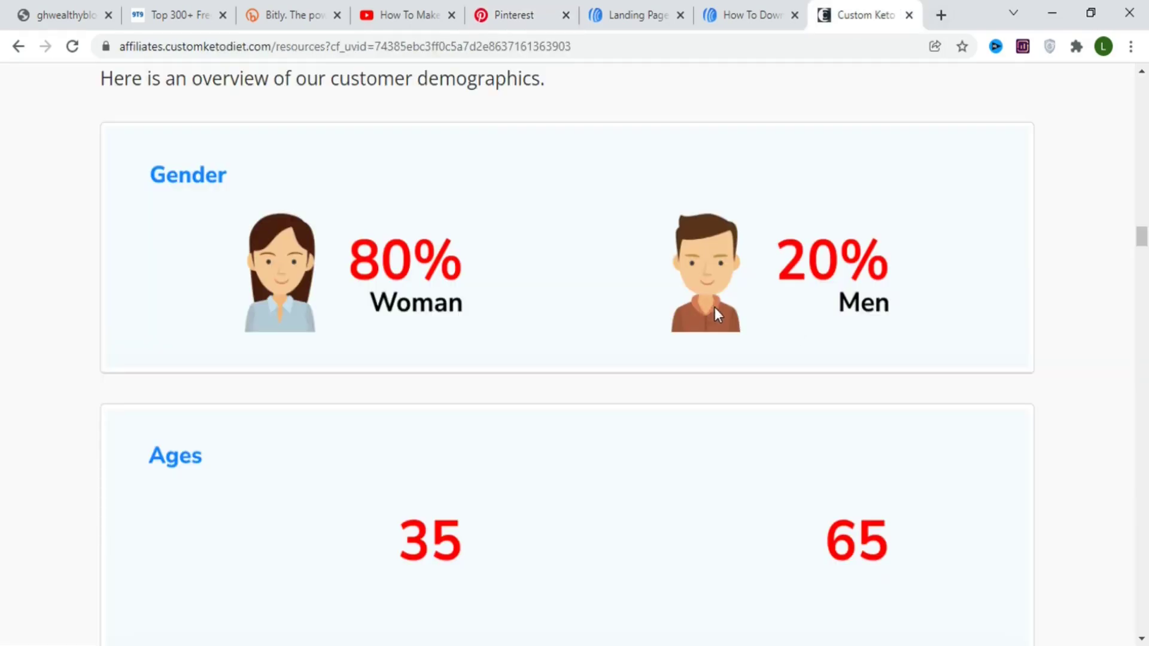
scroll(1126, 235, down, 10)
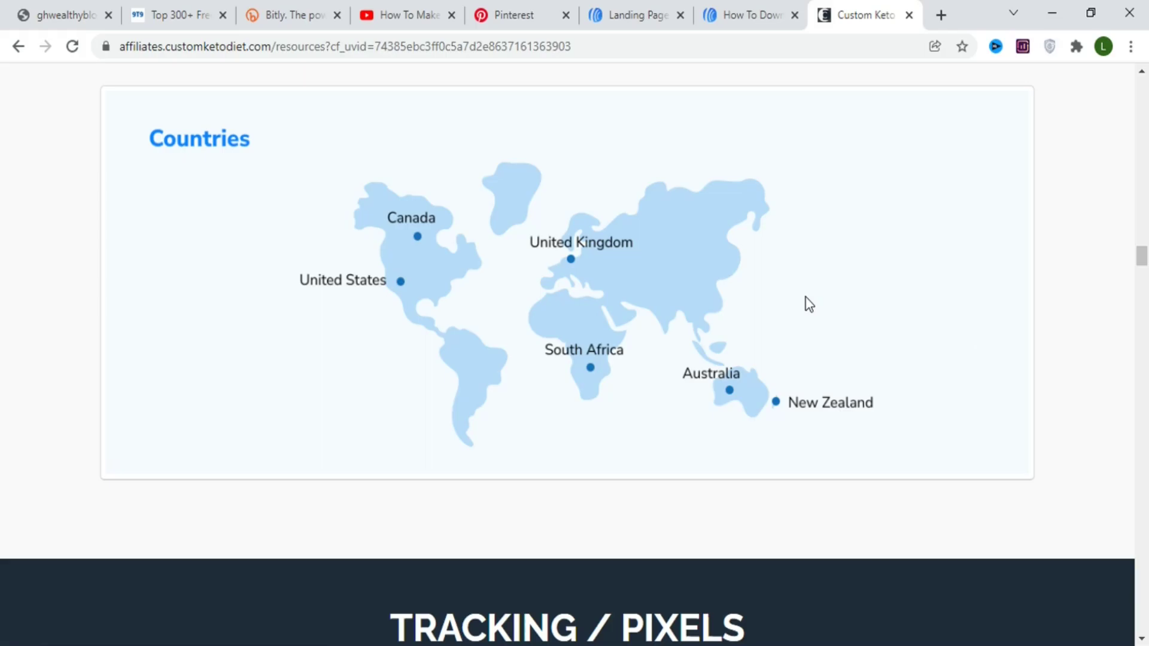
click(491, 16)
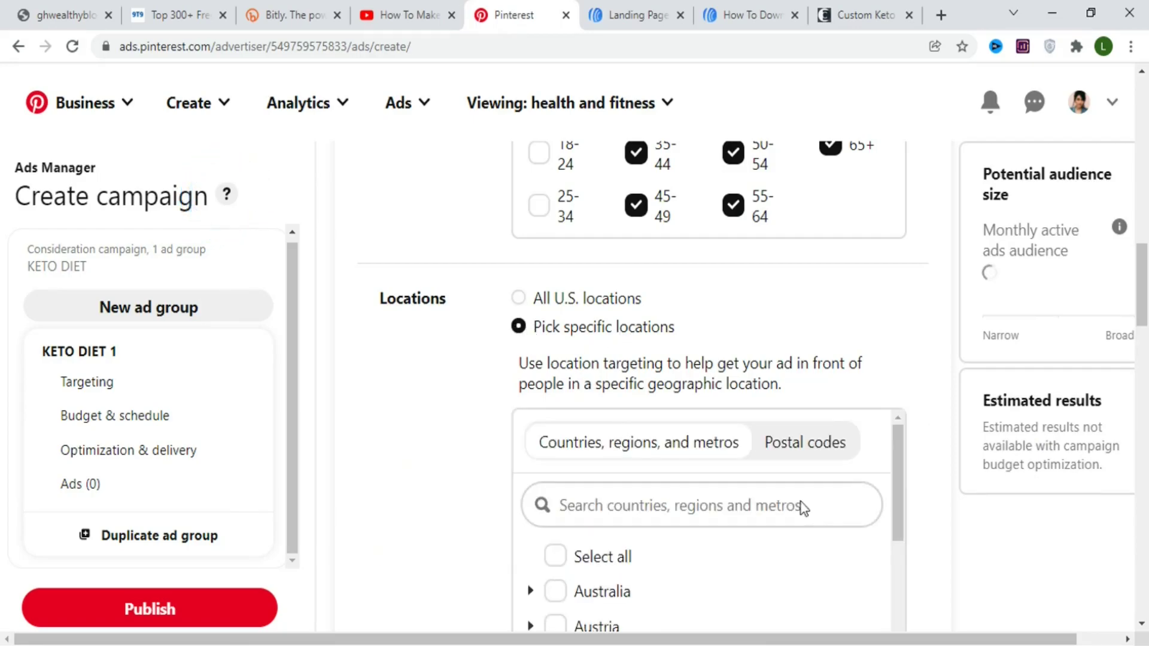
- Select Australia and Canada in the ad group's specific locations
drag(895, 479, 896, 502)
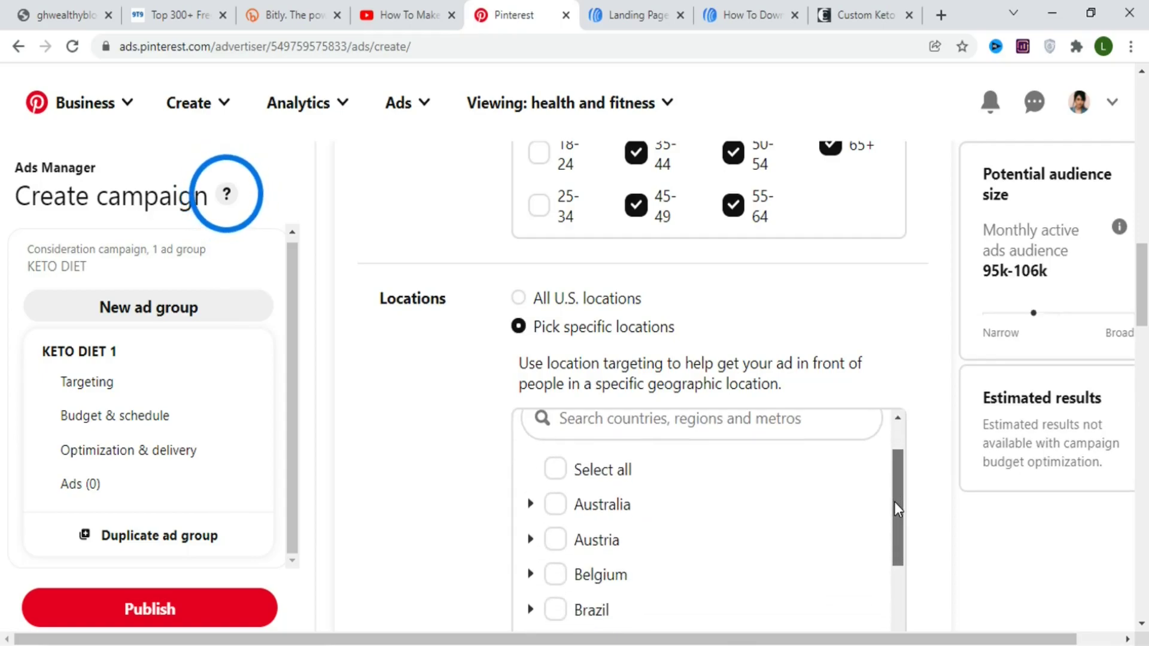
click(556, 506)
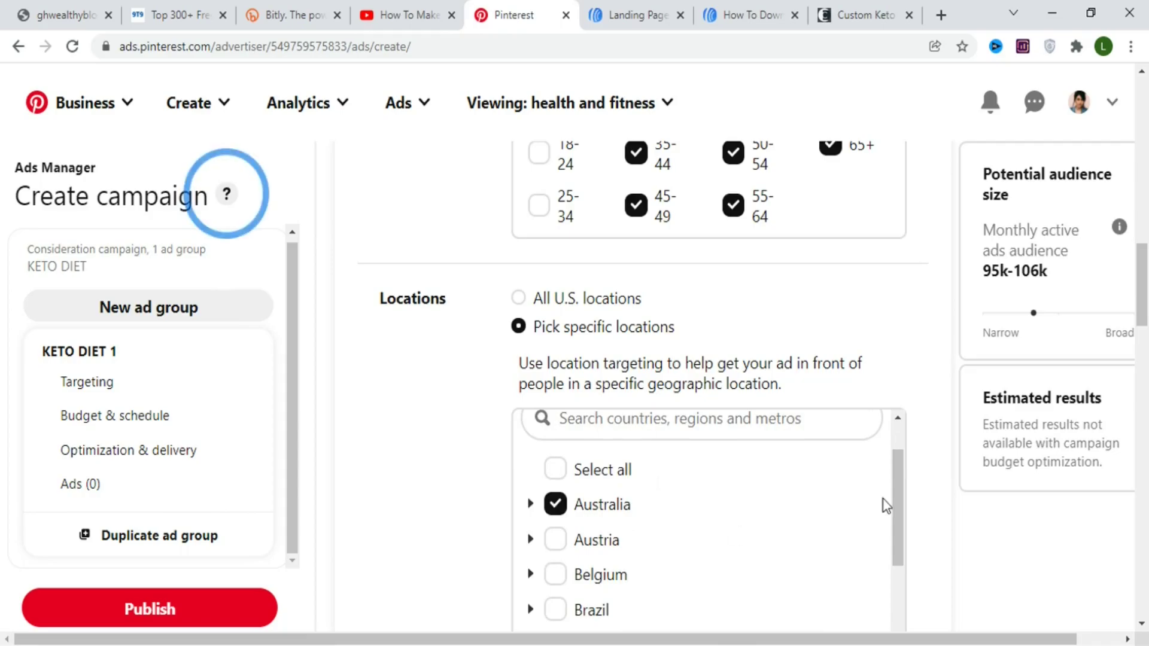
drag(896, 498, 895, 547)
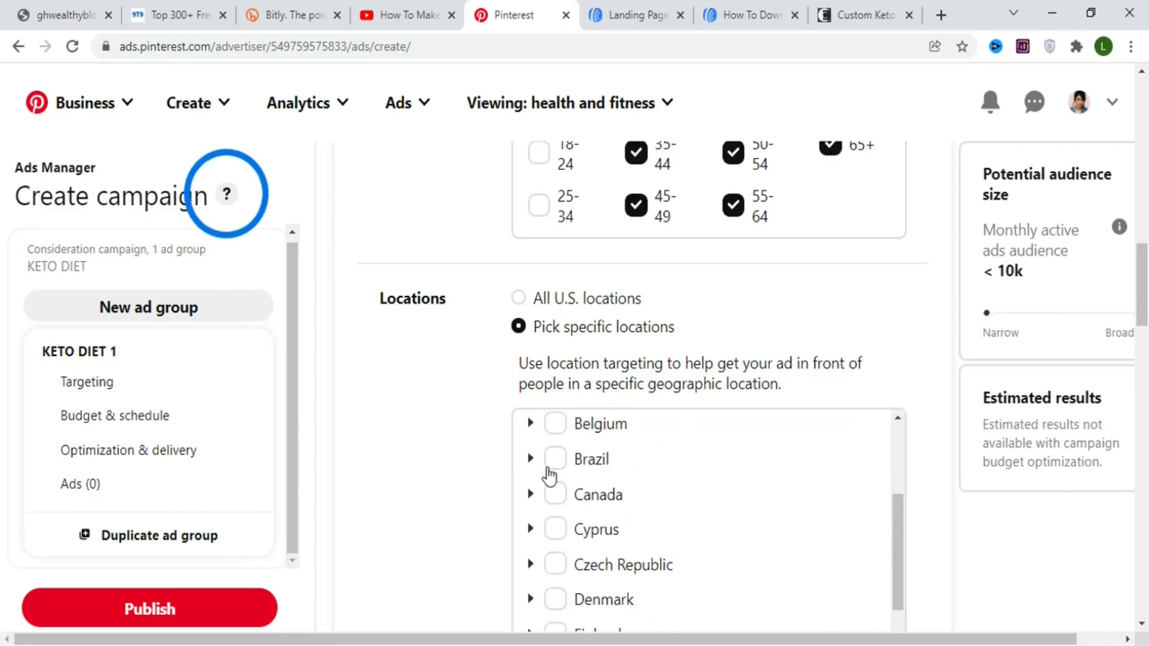
click(555, 494)
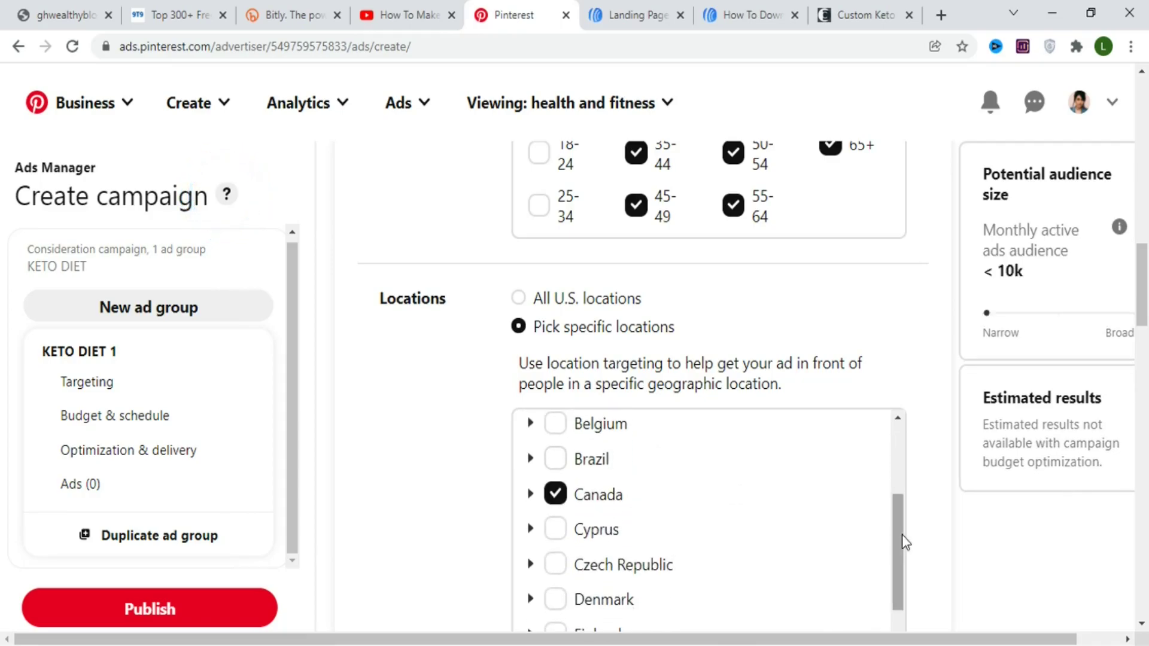
- Add U.S., U.S. Territories, United Kingdom and New Zealand to the ad group's targeted locations
drag(903, 534, 896, 601)
scroll(896, 600, down, 5)
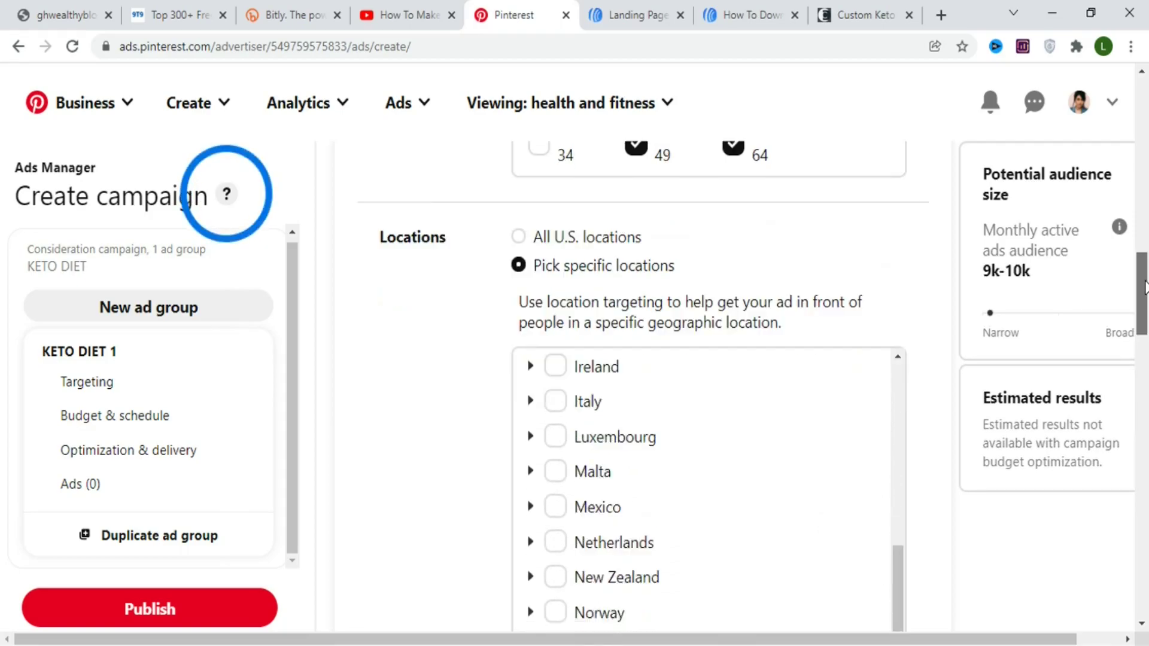
drag(902, 317, 903, 395)
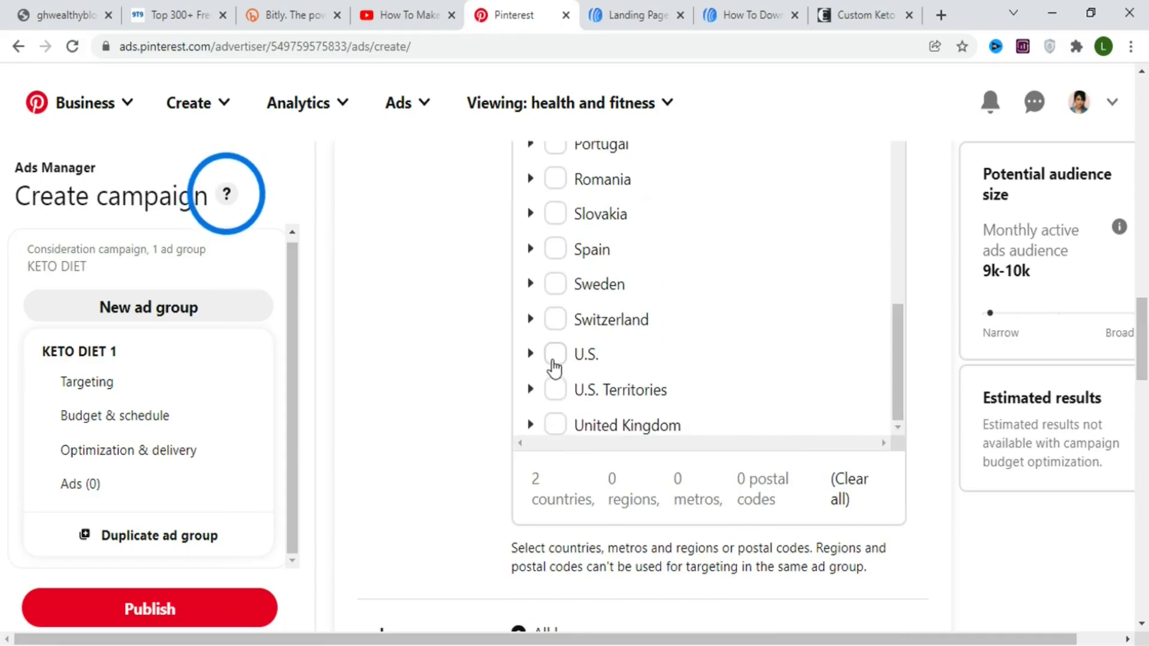
click(555, 357)
click(620, 398)
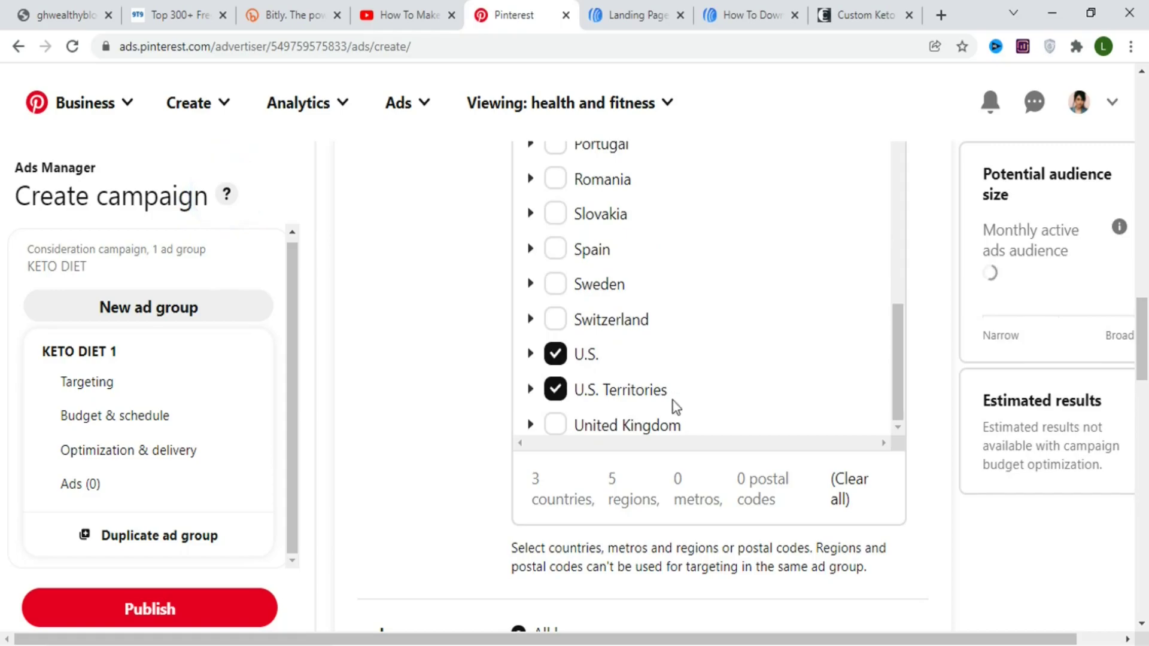
click(563, 429)
drag(896, 384, 898, 318)
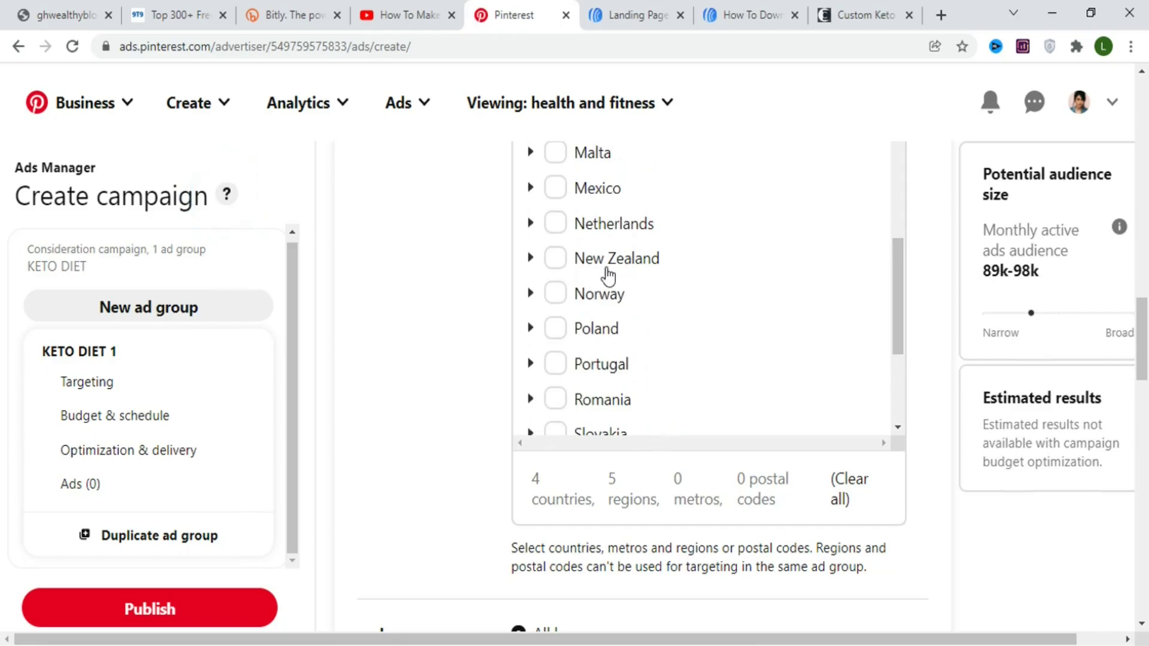
click(557, 267)
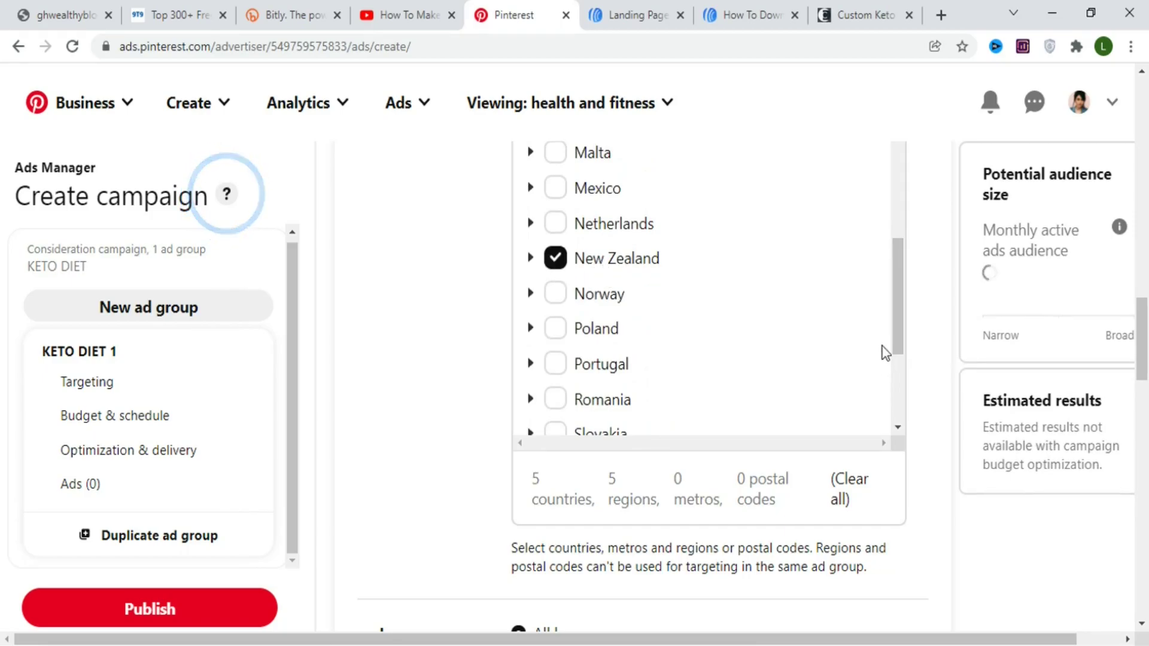
drag(896, 332, 897, 242)
- Switch language targeting to specific languages, deselect them all, and select only English
drag(1143, 326, 1146, 368)
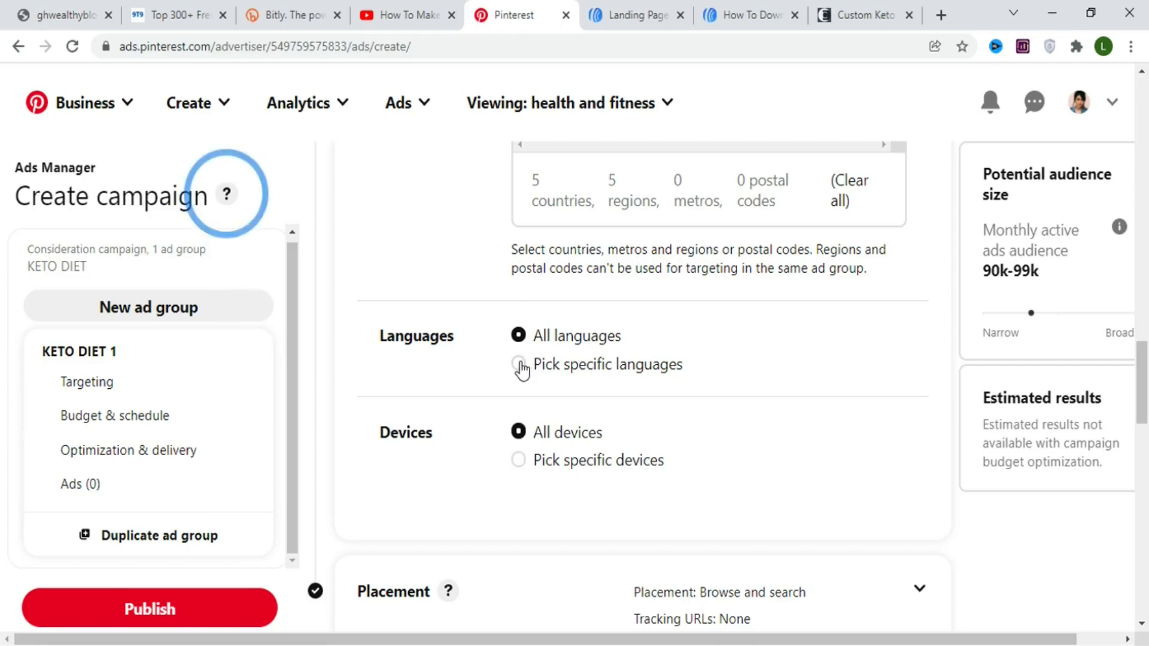
click(519, 366)
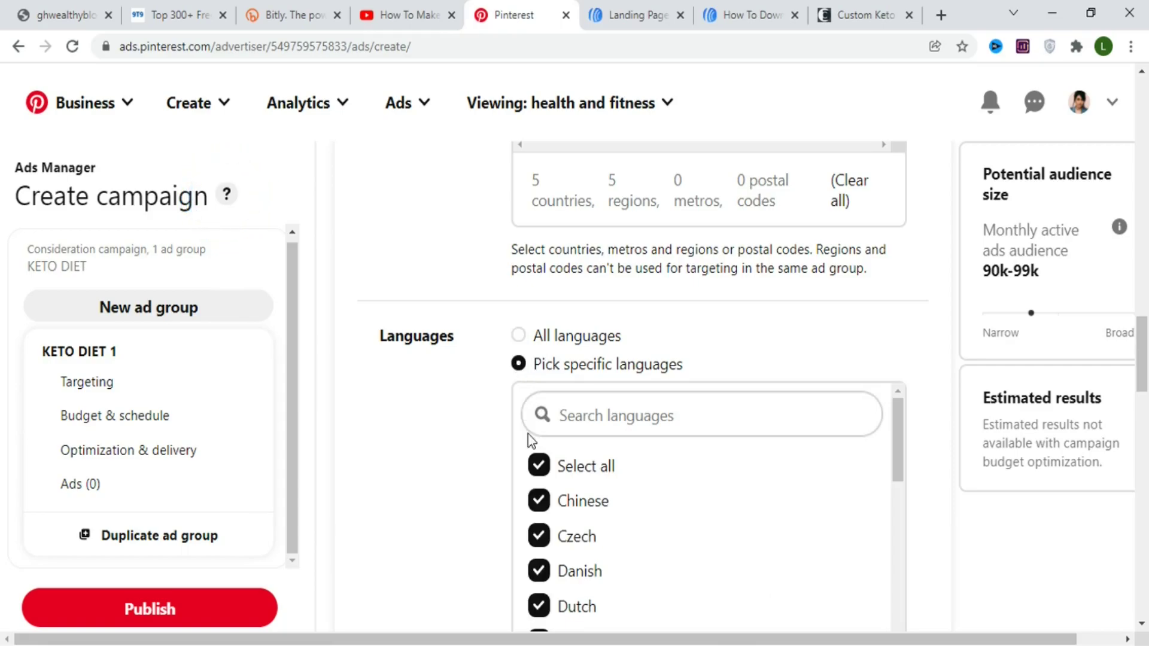
click(540, 468)
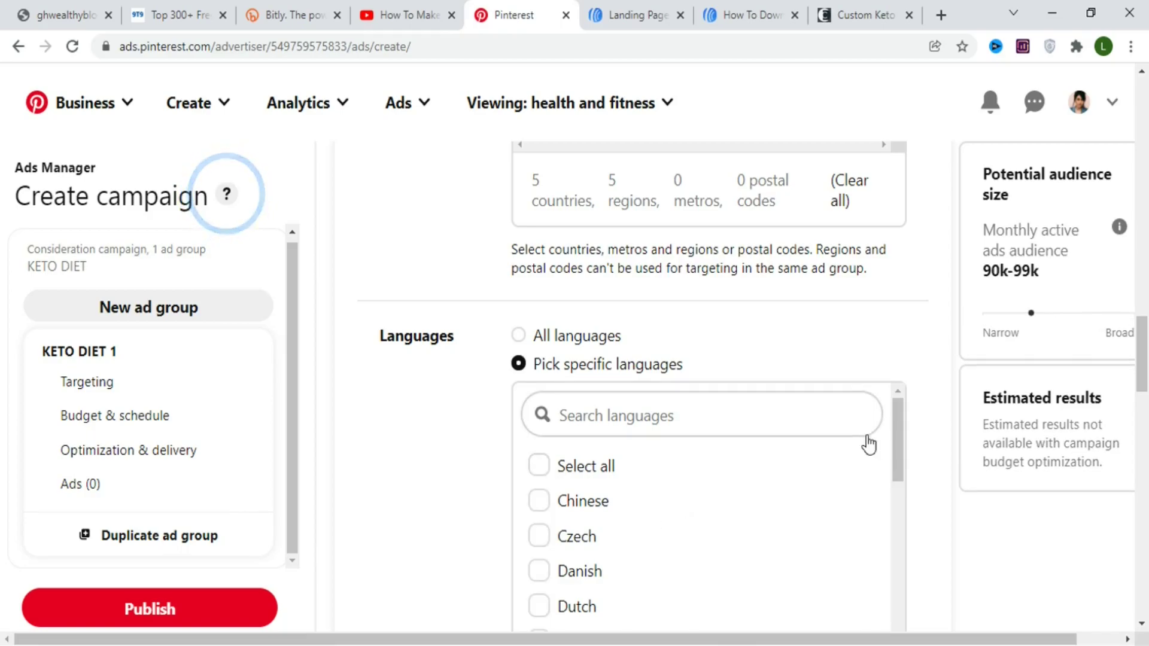
drag(893, 444, 898, 478)
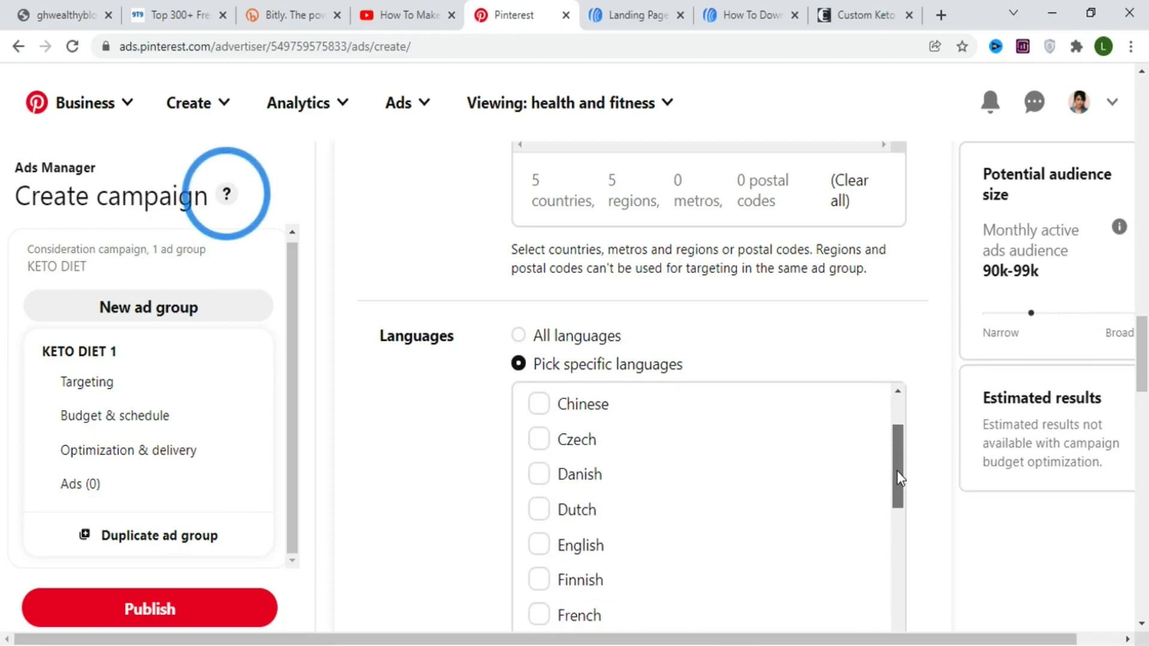
click(540, 546)
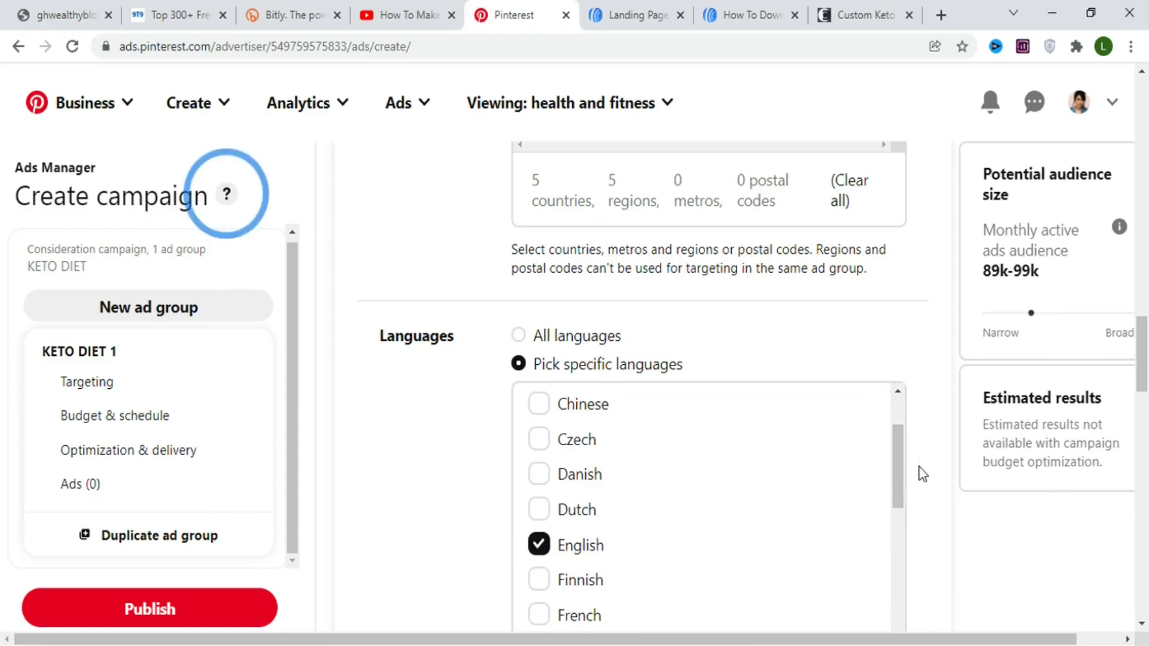
- Try the specific devices option and return the selection to All devices
scroll(918, 472, down, 5)
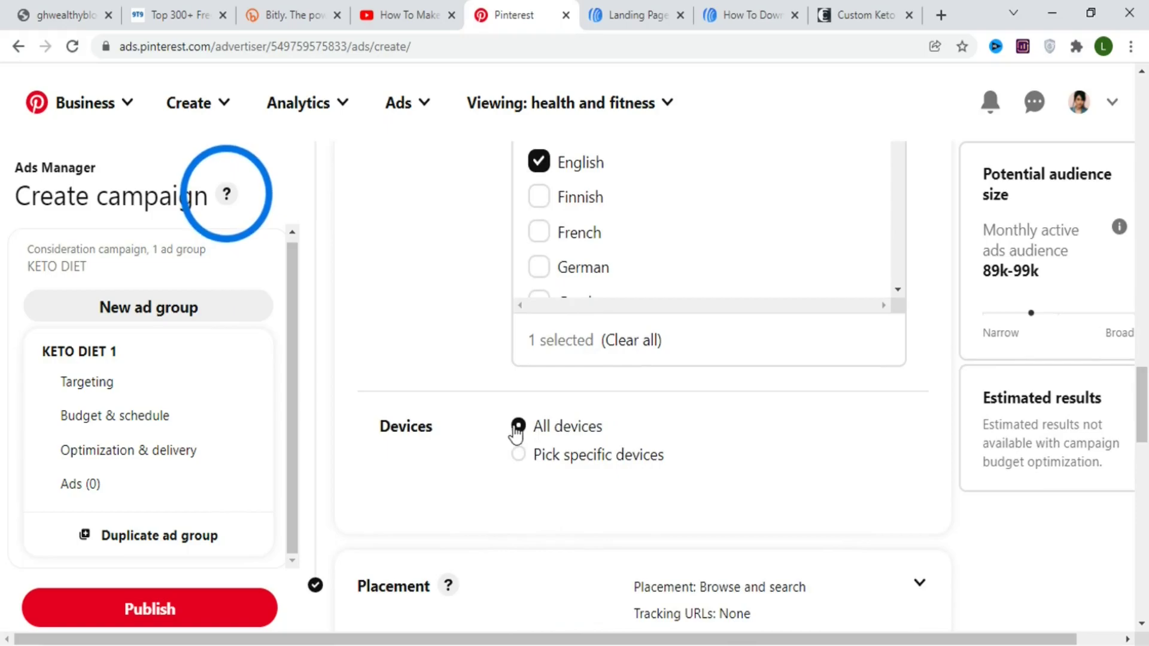
click(539, 454)
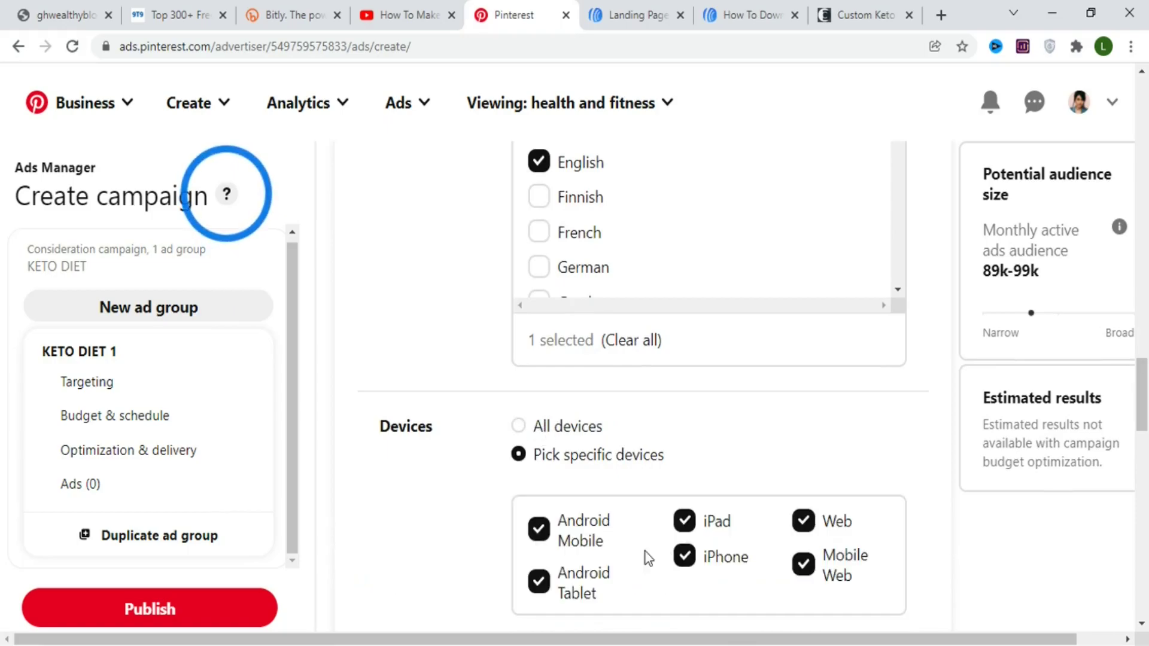
click(519, 426)
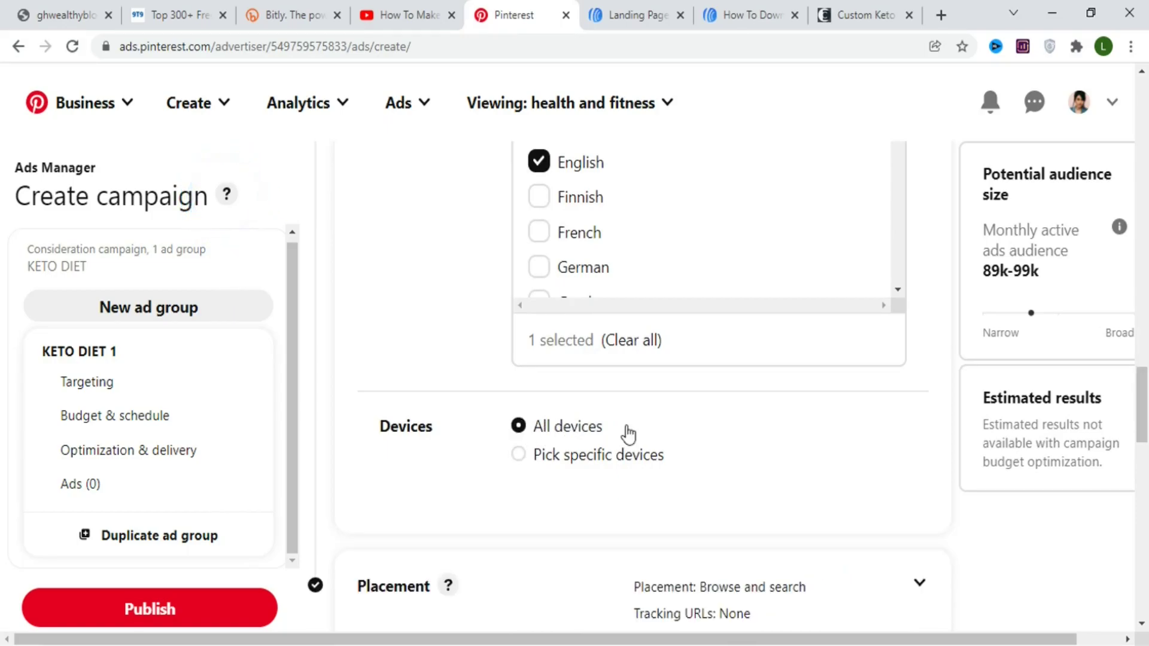
- Expand the Placement targeting and set the ad placement to Search
scroll(1146, 422, down, 2)
scroll(1147, 422, down, 1)
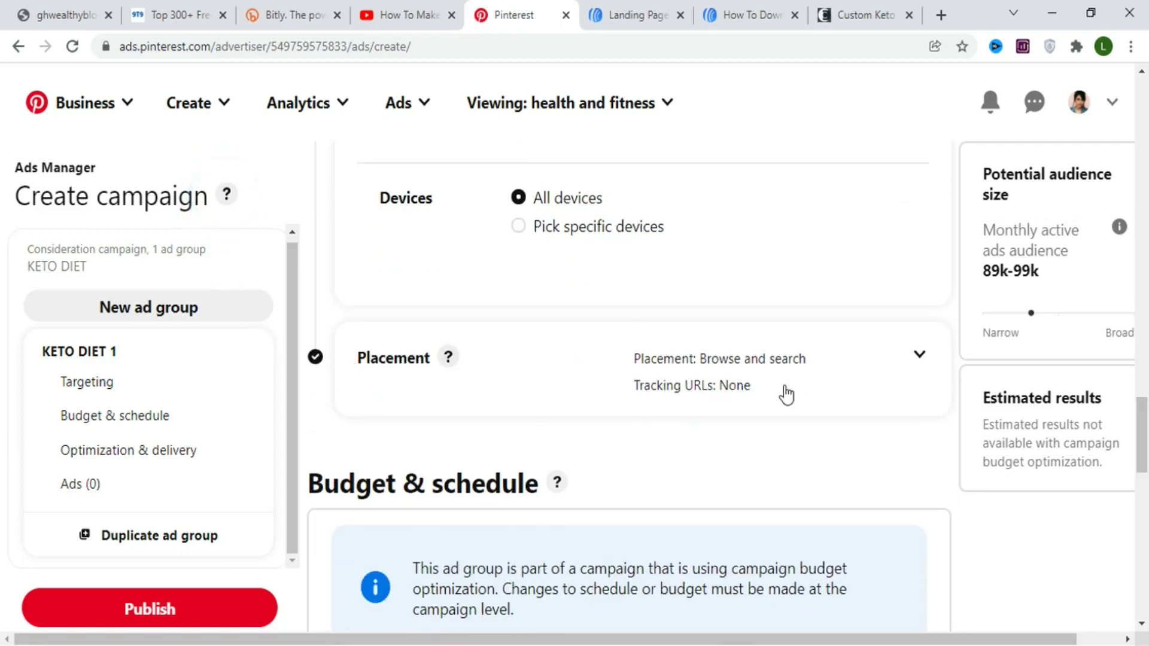
scroll(921, 359, down, 10)
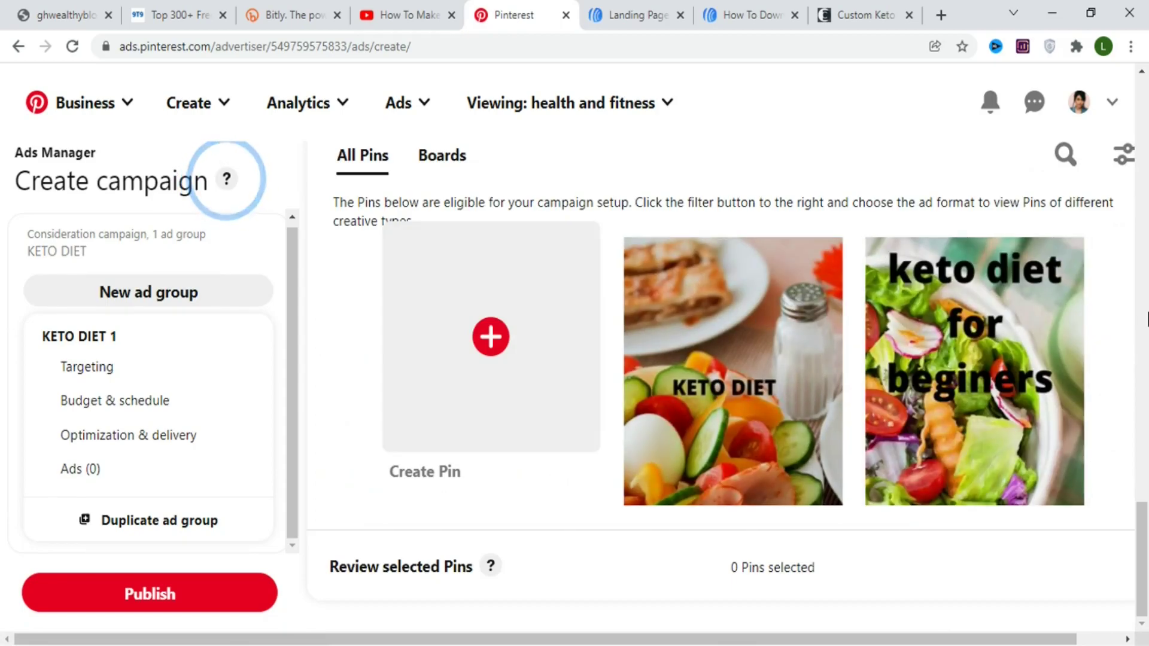
scroll(1129, 495, up, 10)
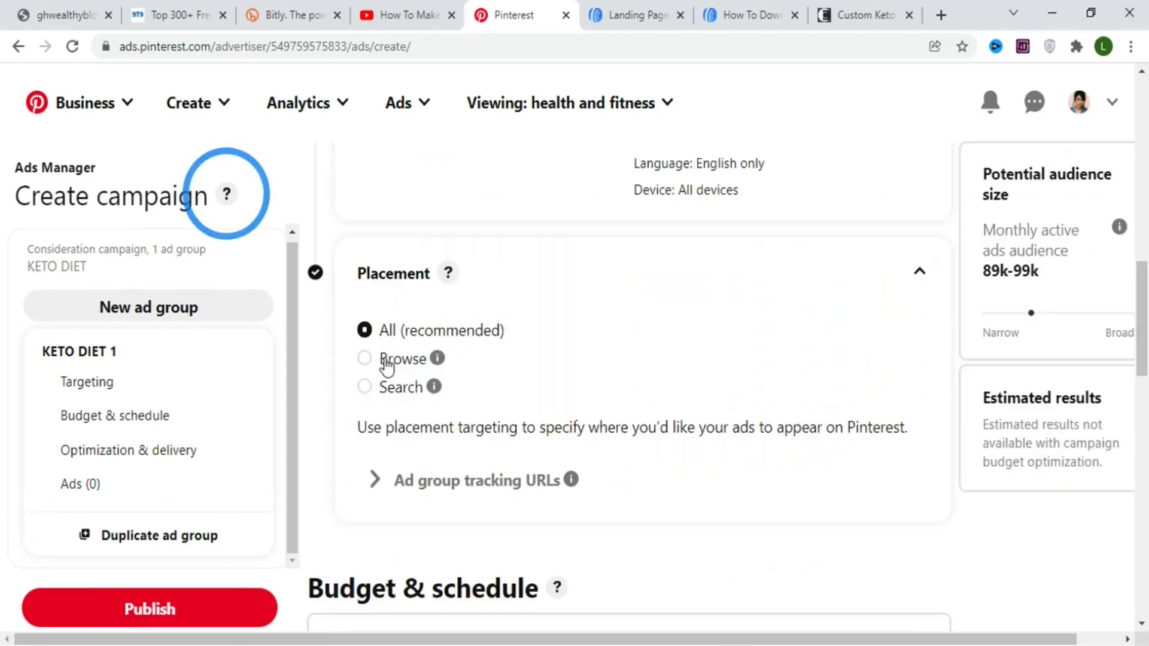
mouse_move(438, 359)
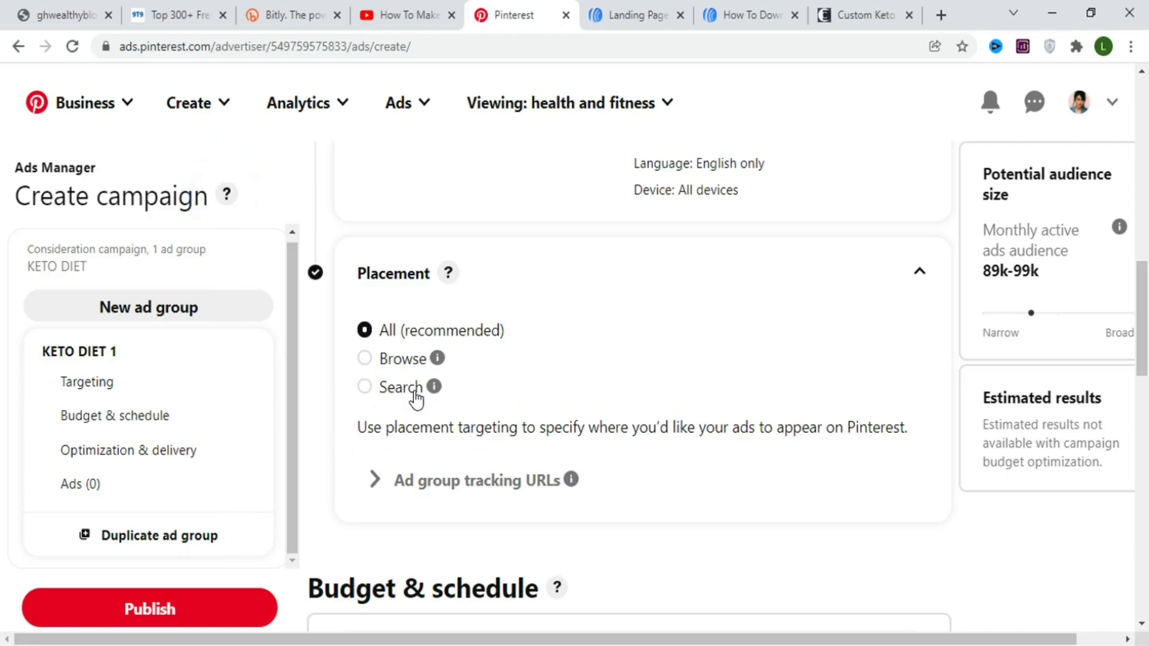
click(365, 388)
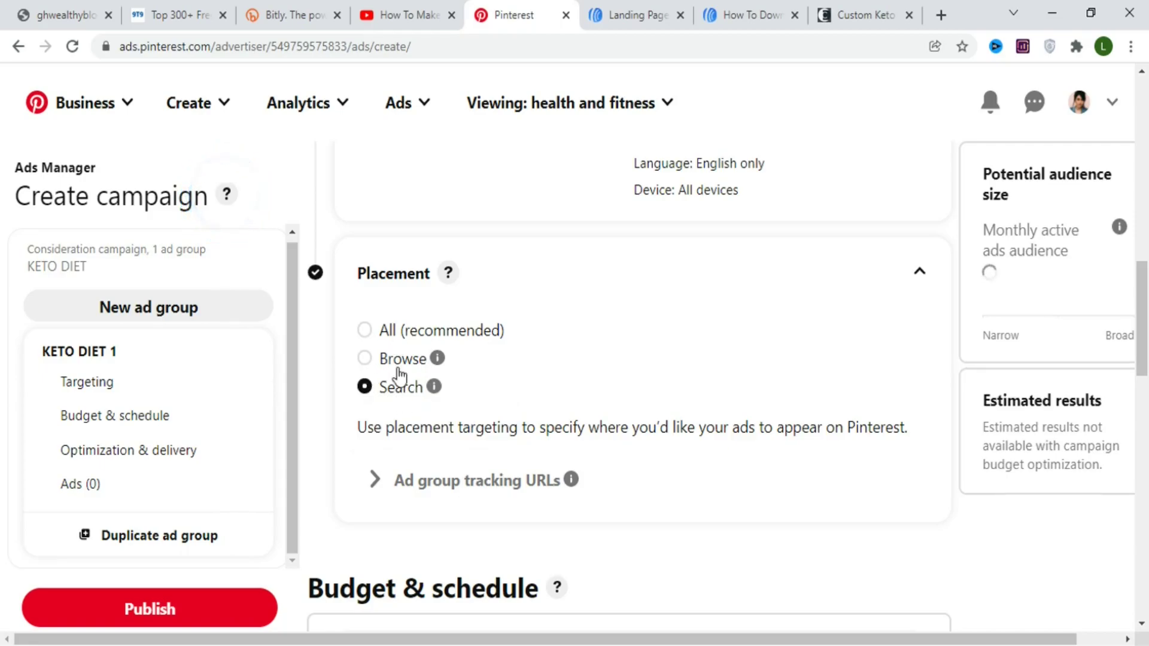
- Switch the bidding to Custom under Optimization & delivery and set the maximum CPC bid to 0.12 USD
scroll(1144, 320, down, 1)
drag(1144, 321, 1146, 416)
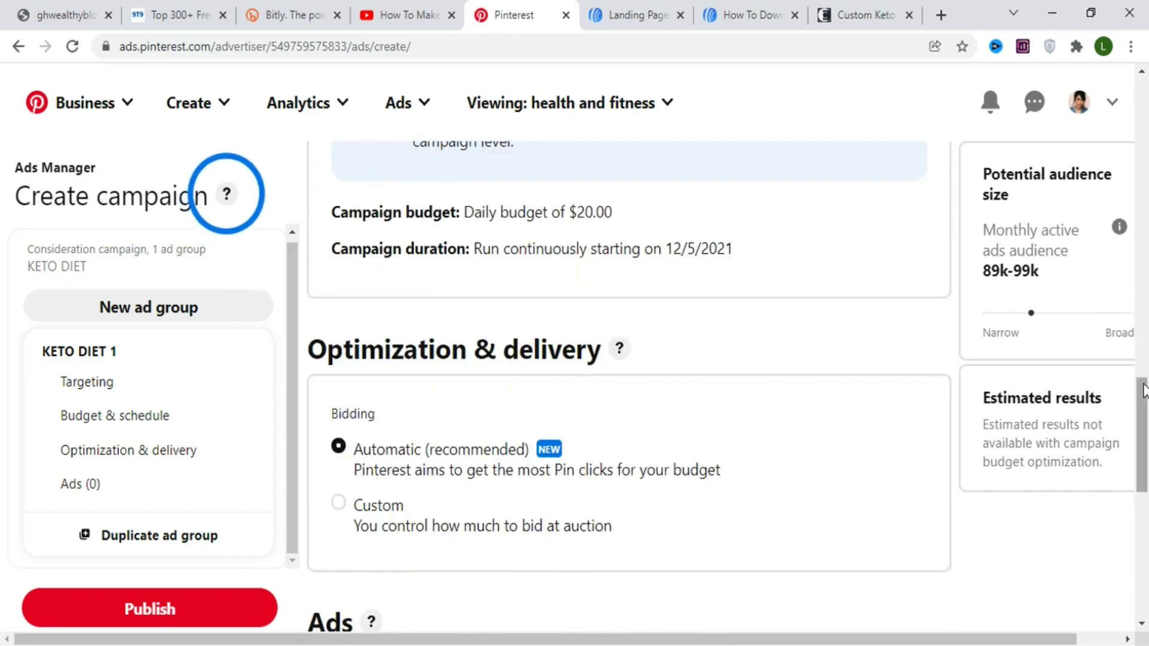
scroll(1146, 401, down, 2)
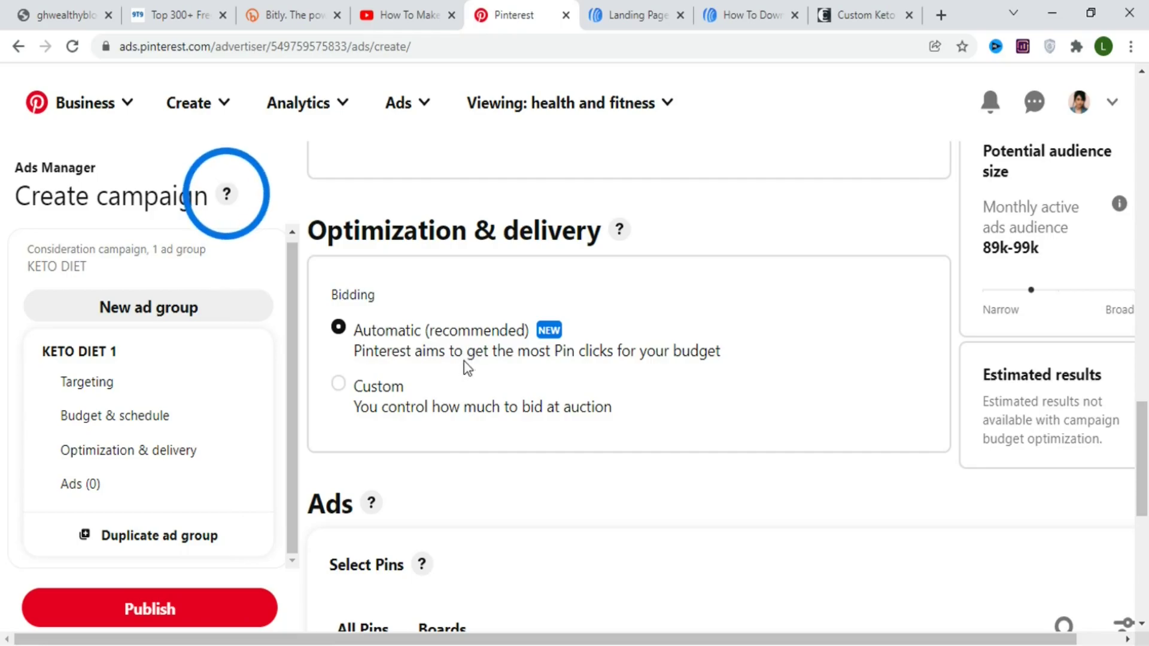
click(338, 384)
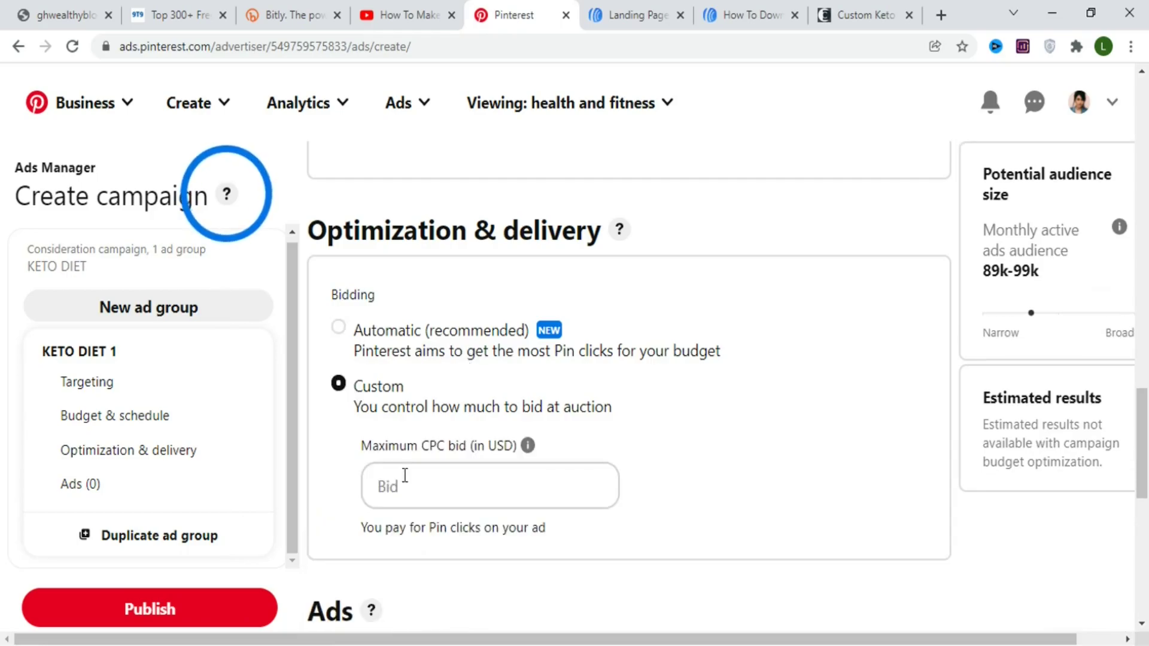
click(412, 488)
text(0.12)
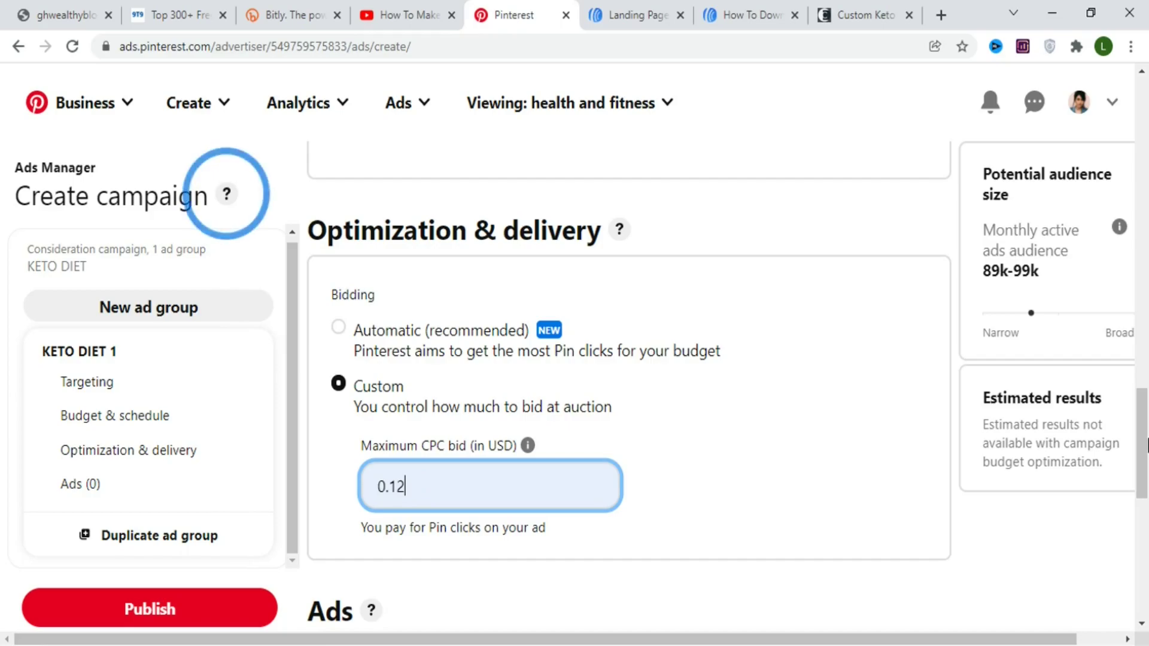
drag(1145, 440, 1136, 548)
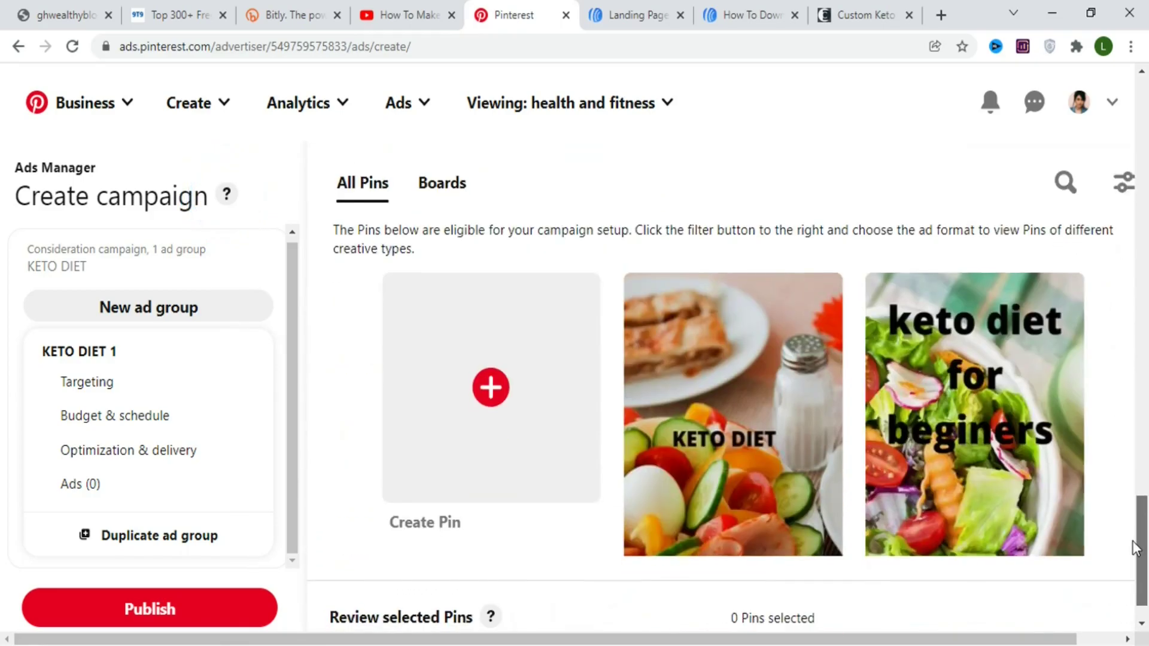
- Select the existing KETO DIET Pin as an ad and open the Pin builder for a new Pin
mouse_move(757, 417)
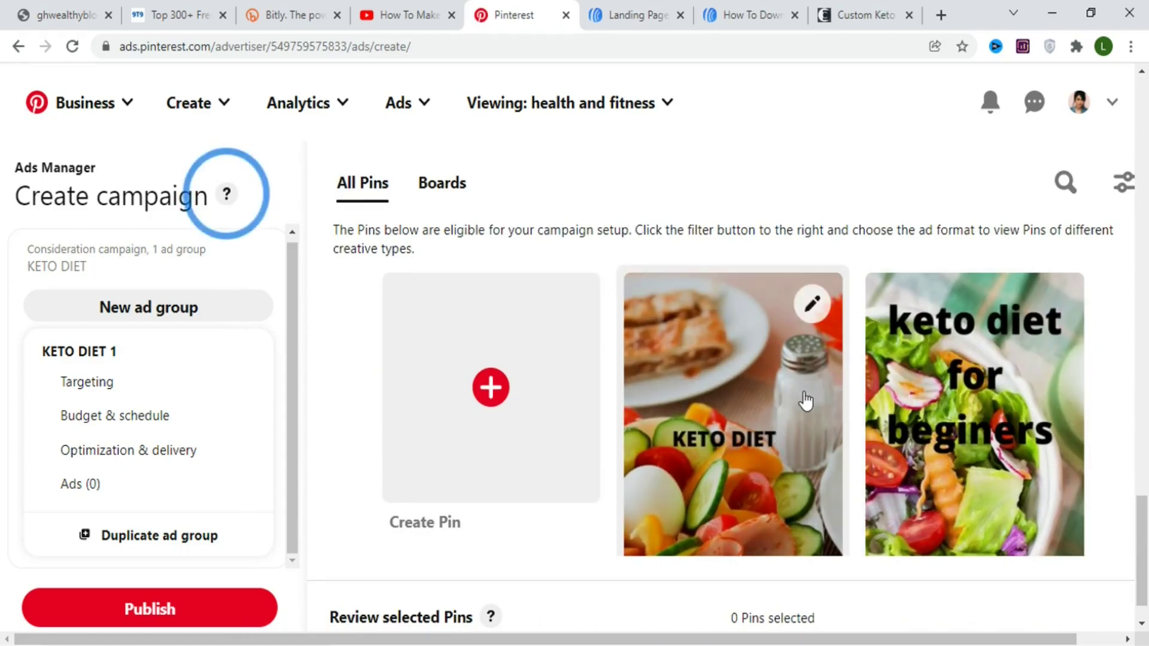
click(806, 400)
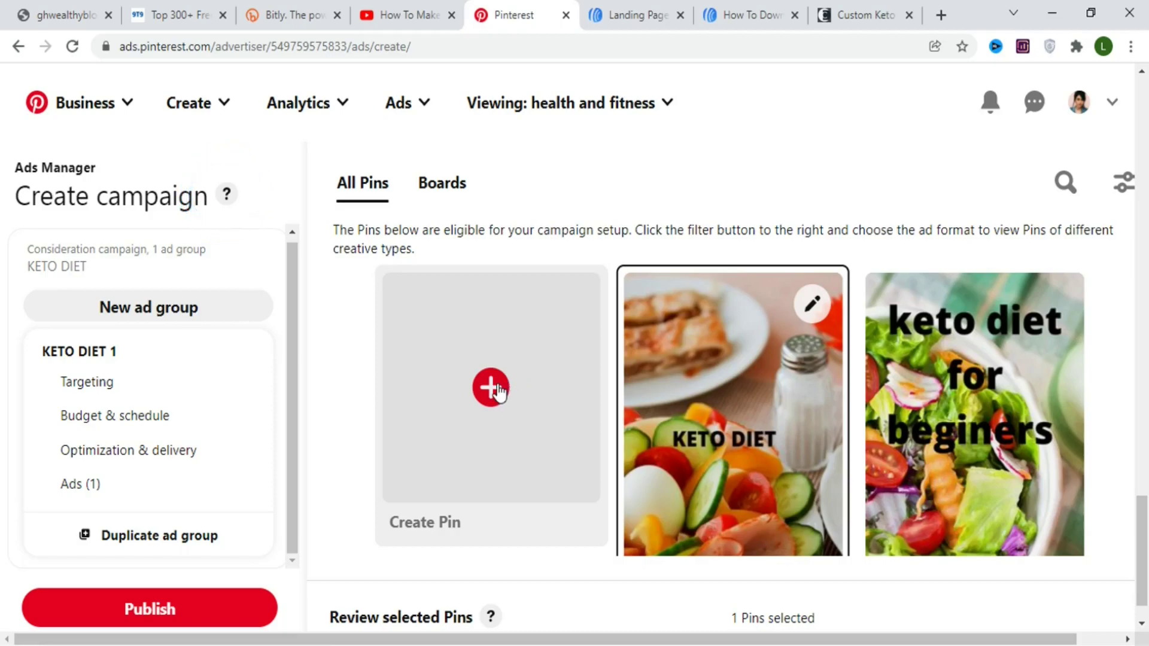
click(492, 388)
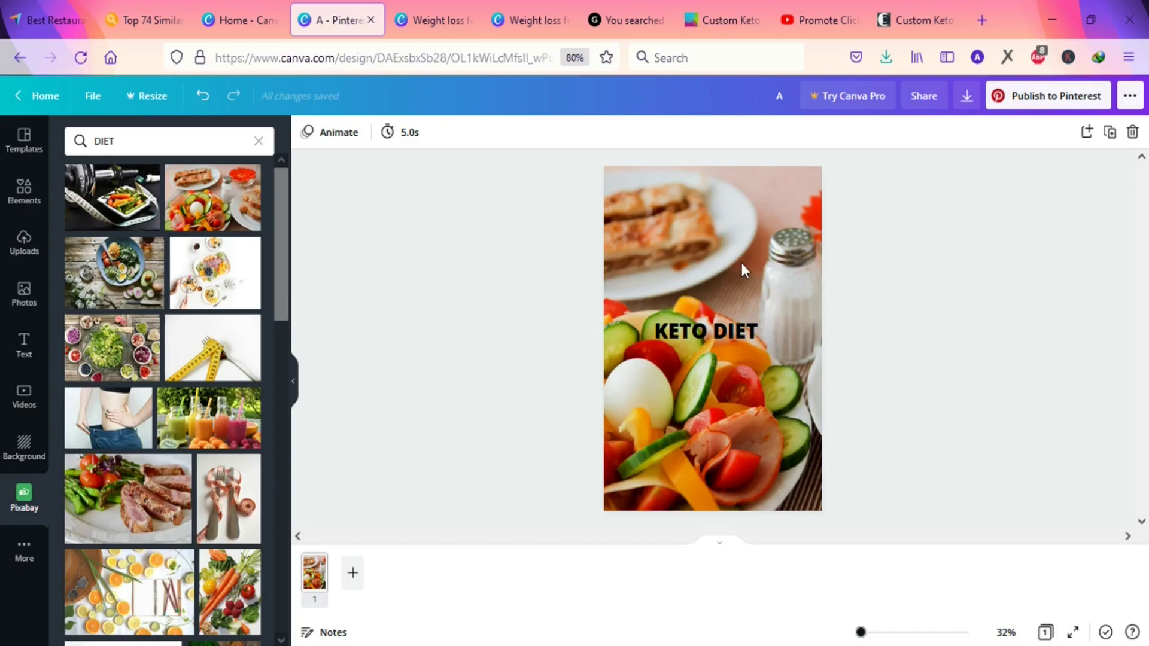
- Switch to Canva and download the KETO DIET Pin design as a PNG file
click(1130, 99)
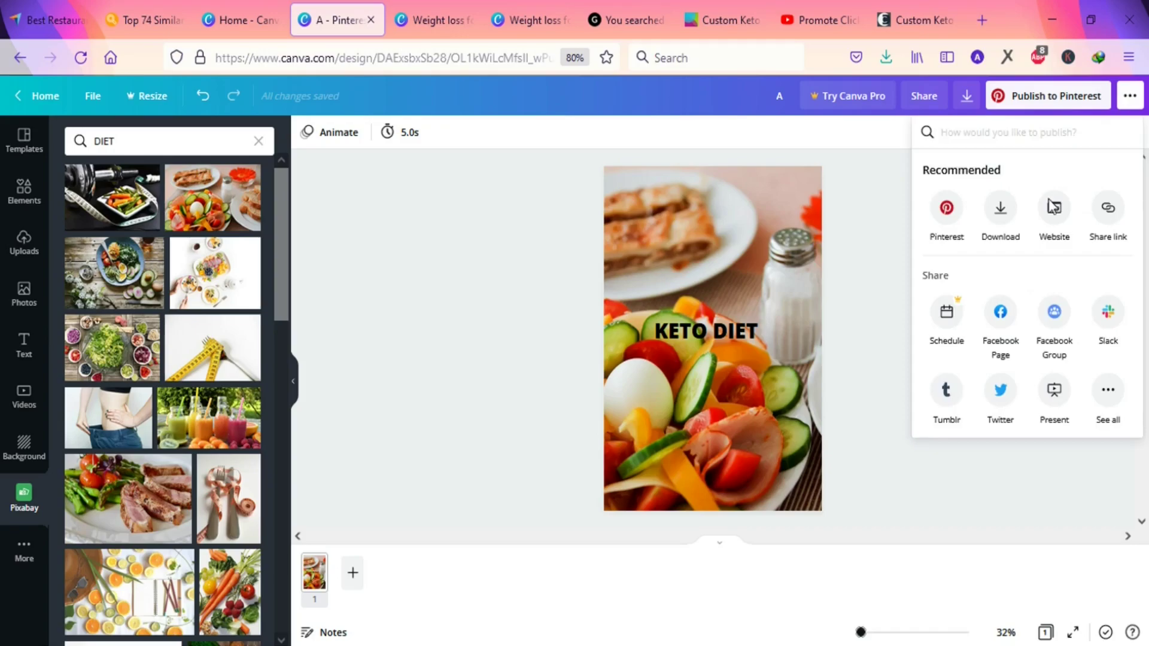
click(1002, 223)
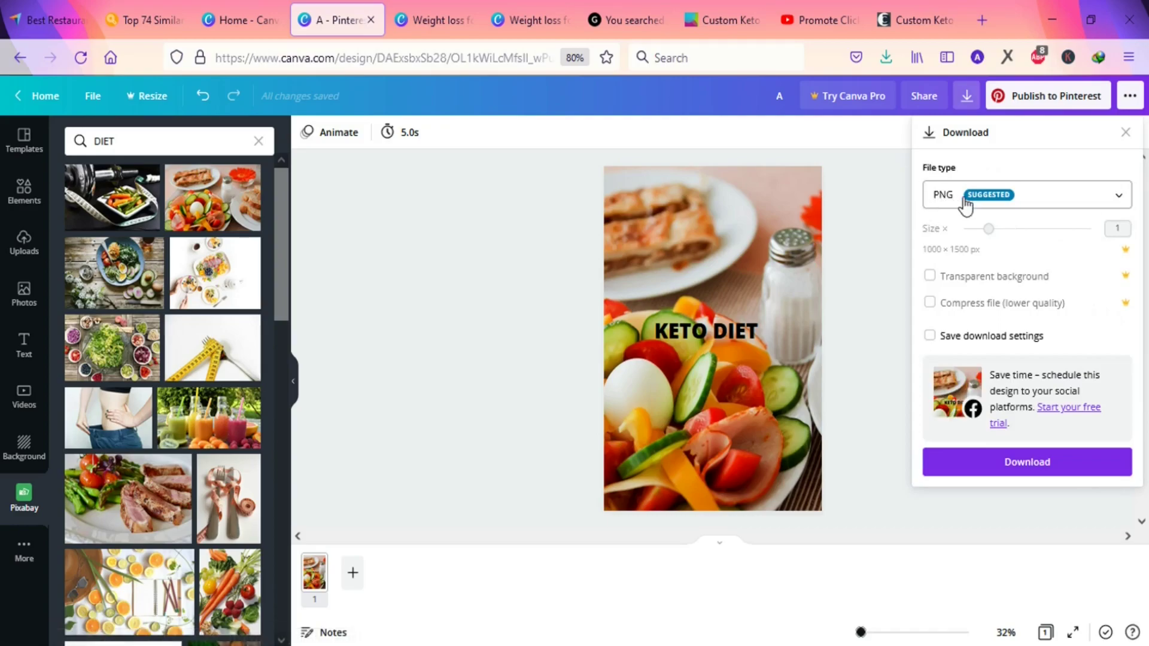
click(1008, 463)
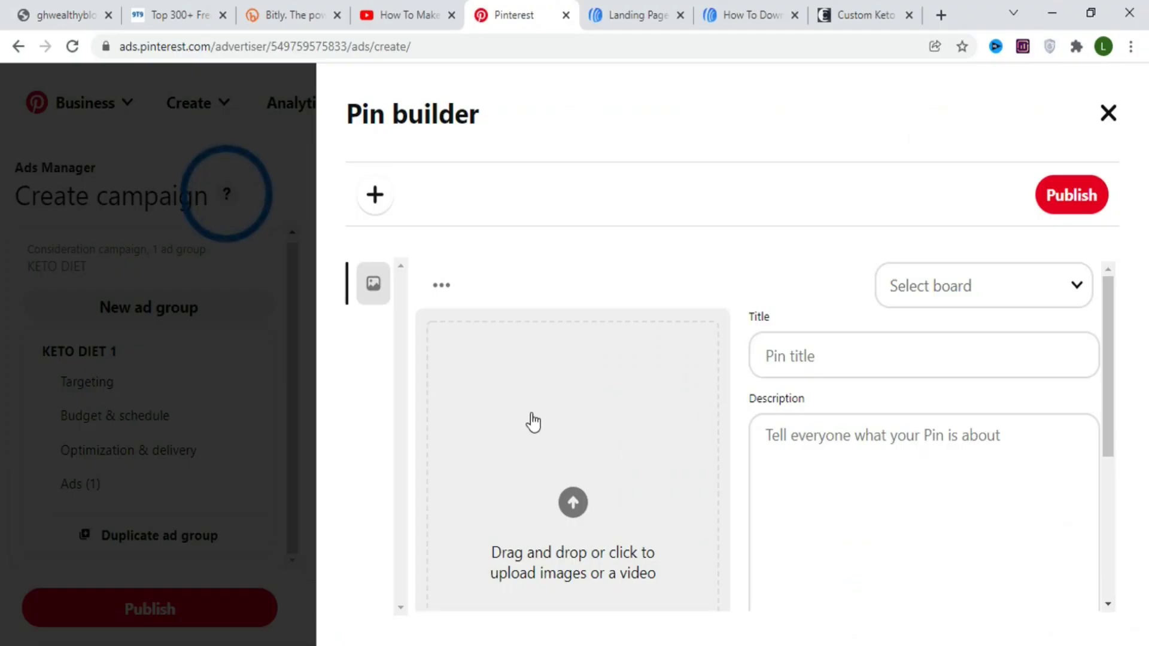
- In the Pinterest Pin builder, upload the A(1) PNG from Downloads as the new Pin's image
click(574, 500)
click(476, 176)
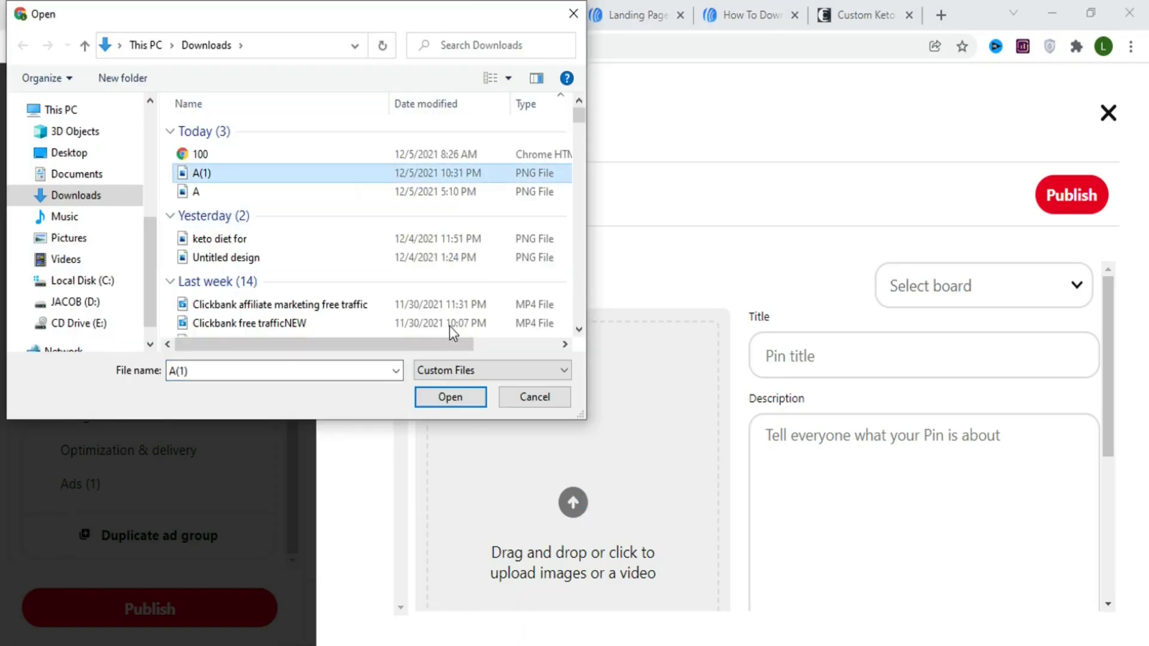
click(456, 407)
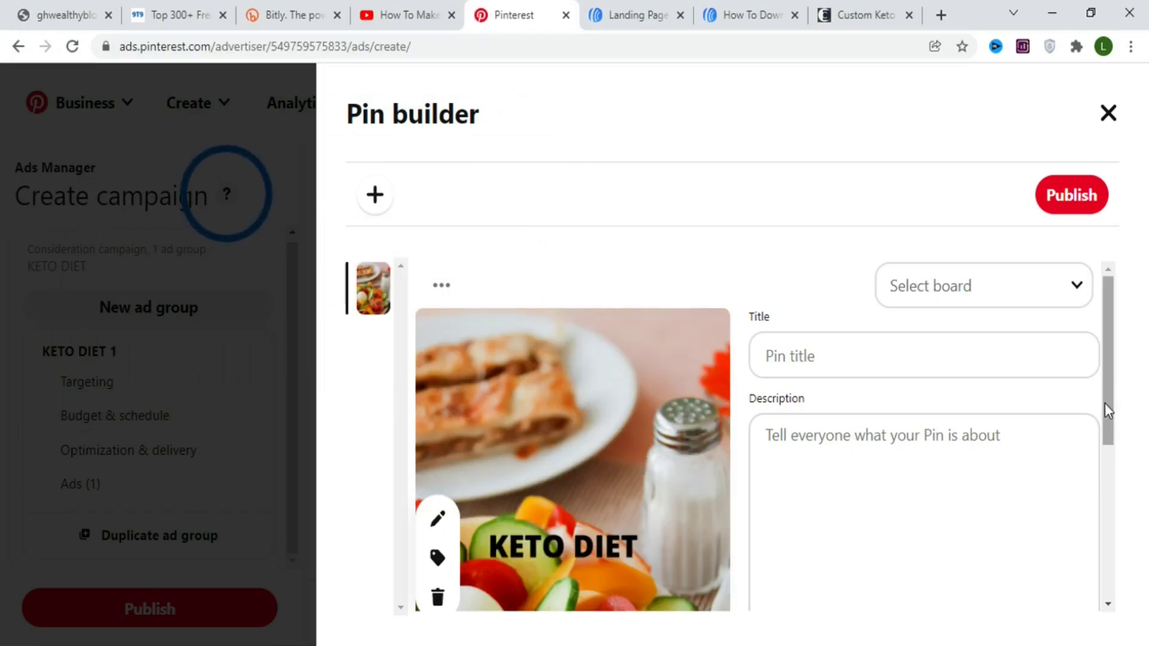
- Title the new Pin "How to start a custom keto diet for beginners 2022" by pasting the copied text
scroll(1108, 426, down, 1)
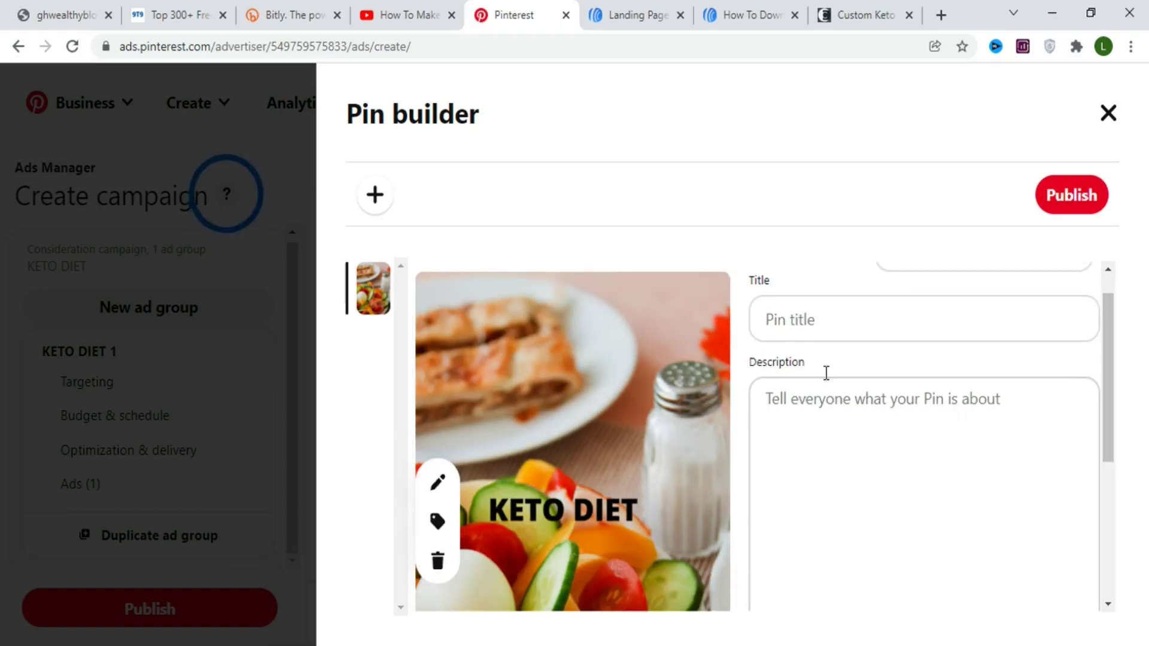
click(804, 331)
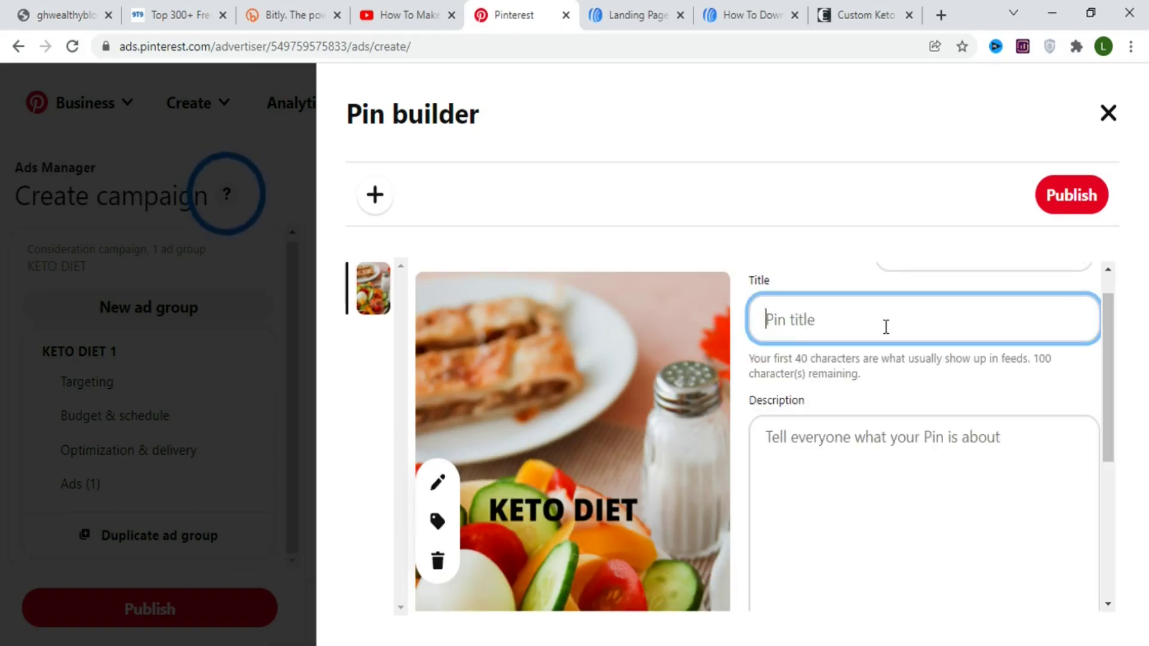
key(ctrl+v)
key(Tab)
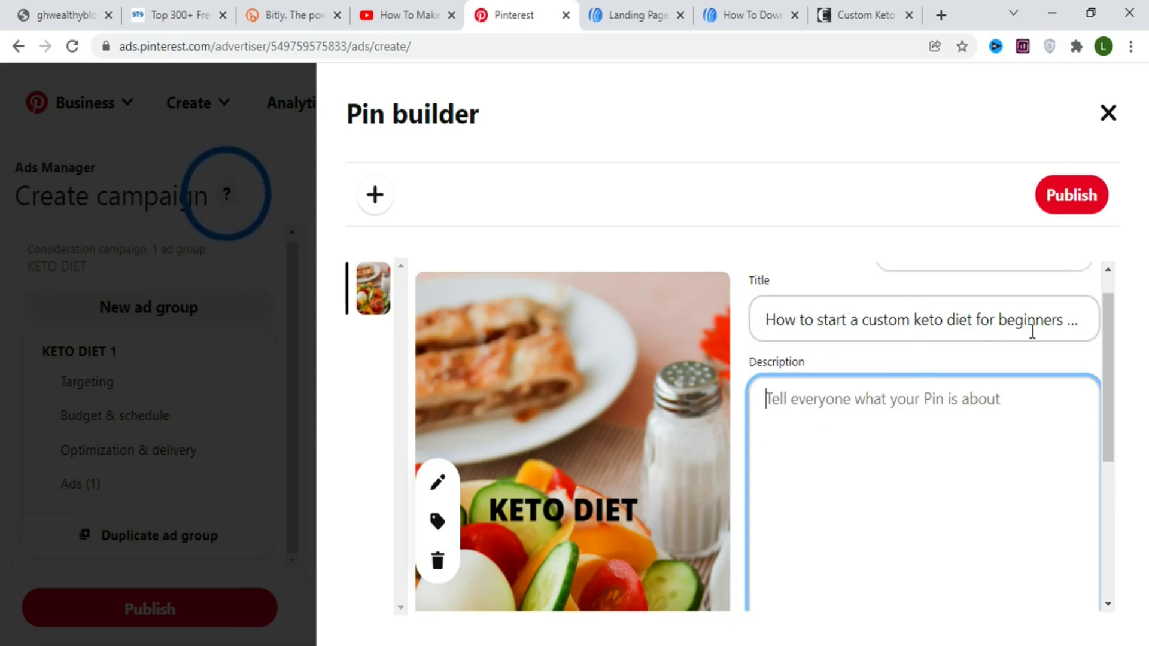
- Describe the Pin as "How to start a custom keto diet for beginners 2022. lose weight fast without starving or skipping your favorite meals. #loseweight #fatloss #ketodiet #keto"
right_click(793, 416)
click(834, 254)
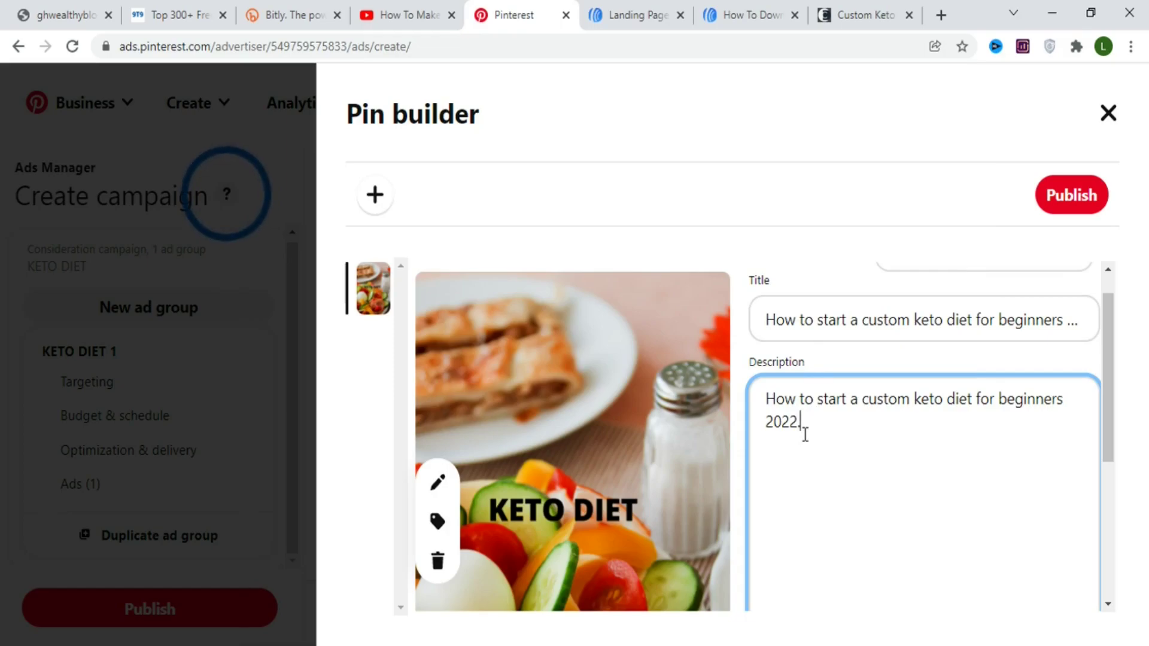
text(lose weight fast.)
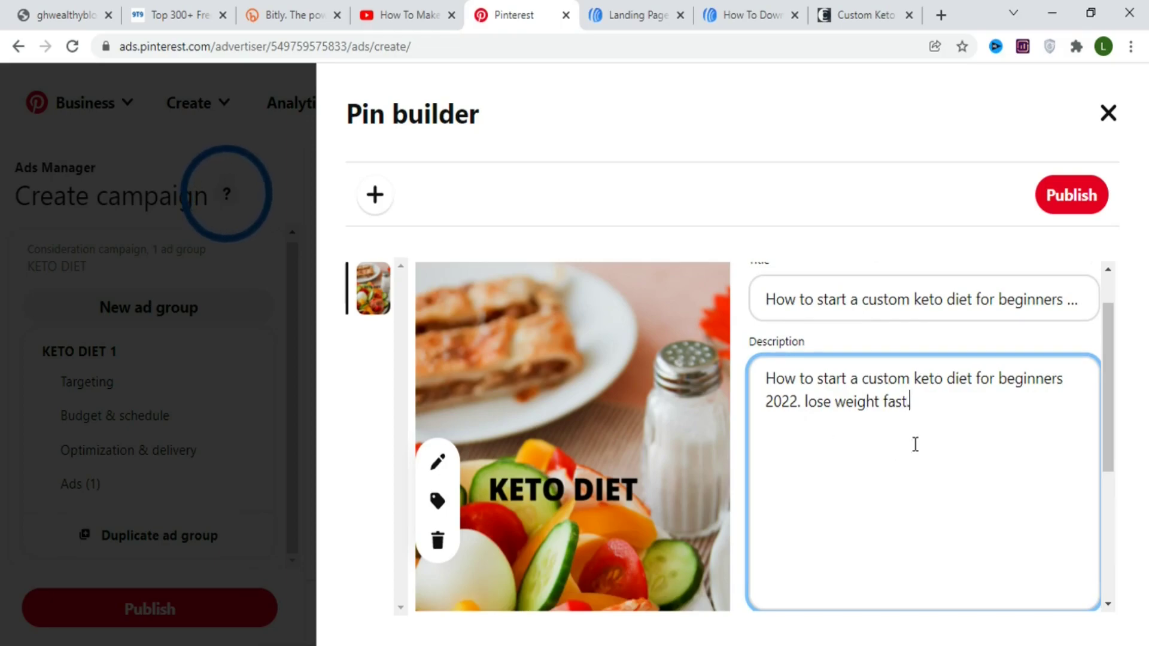
text(without starving or skipping your favorite meals. #loseweight #fatloss #ketodiet #keto)
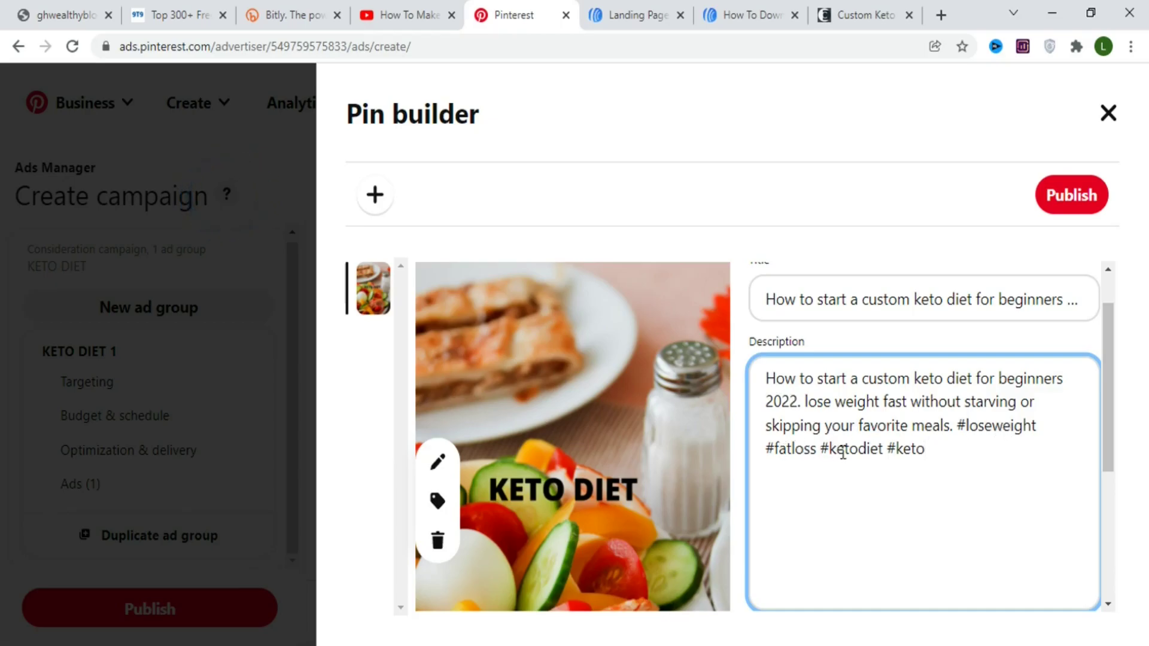
- Copy the URL of the "How To Download & Access Your Recipes" page and paste it as the Pin's destination link
drag(1109, 437, 1111, 559)
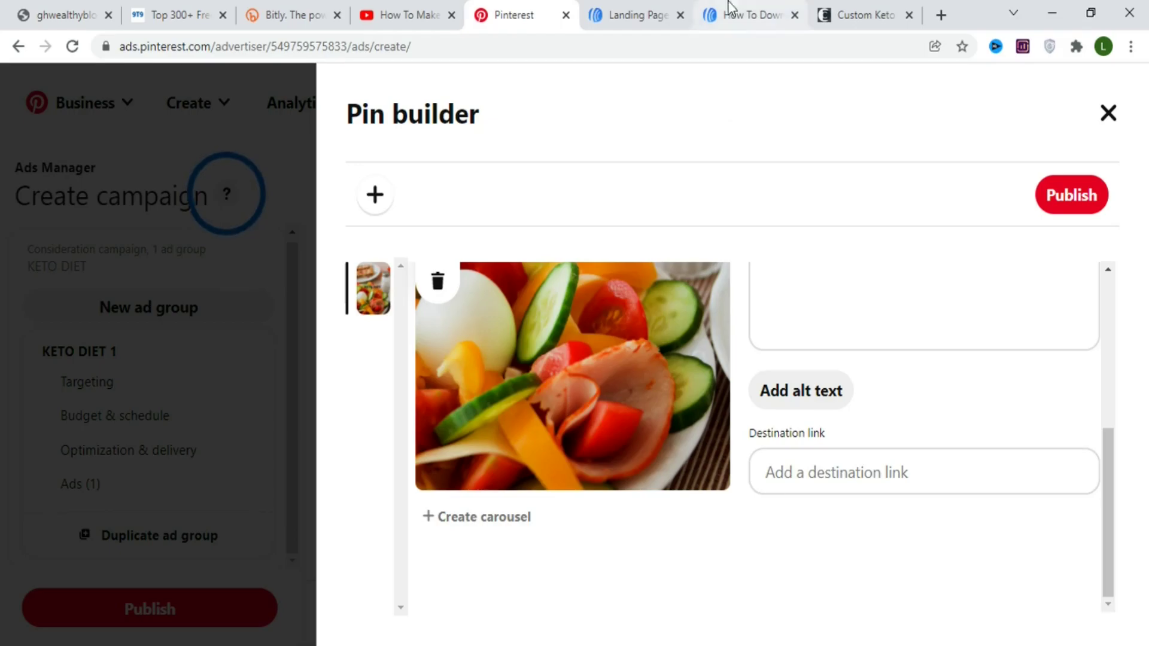
click(747, 15)
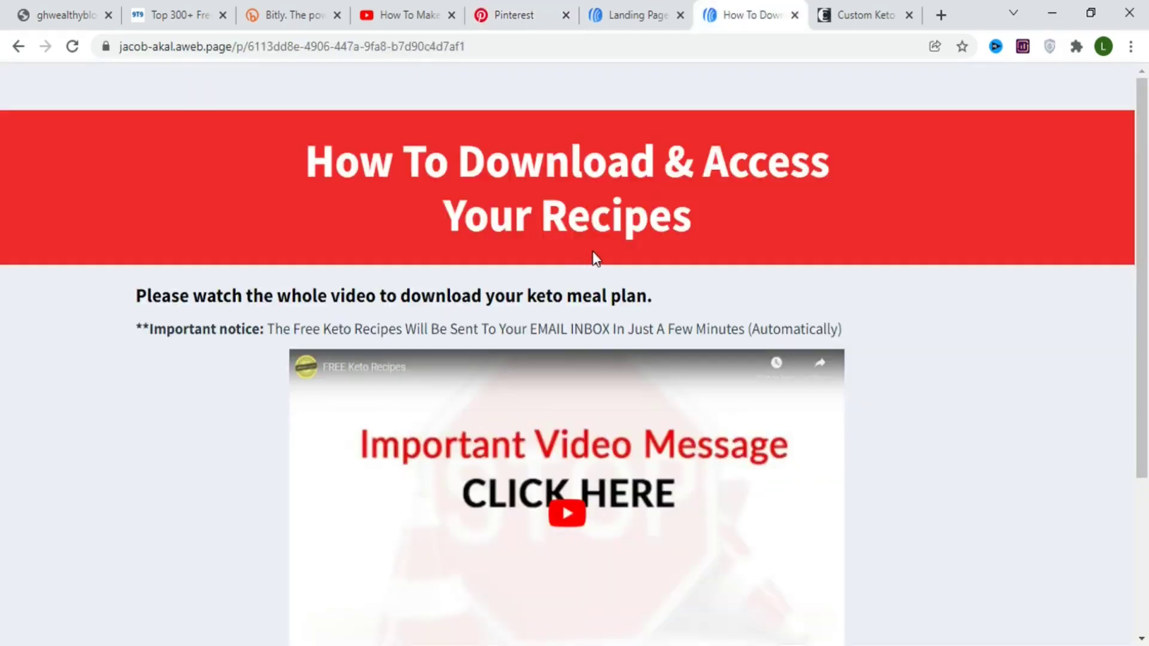
click(506, 45)
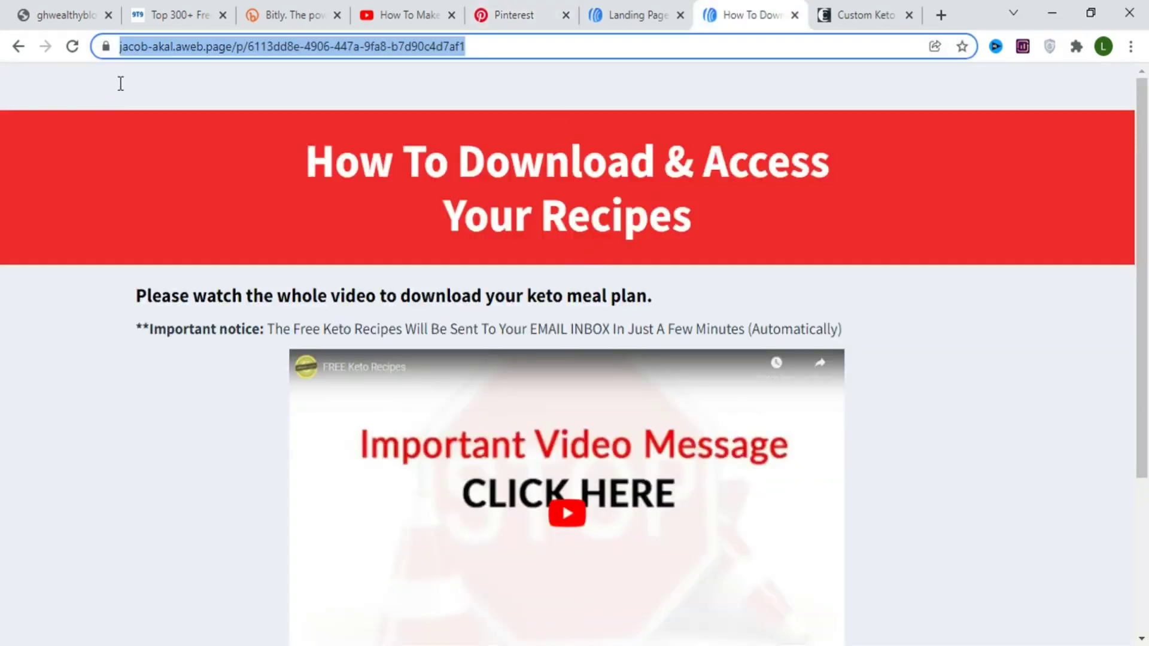
right_click(164, 52)
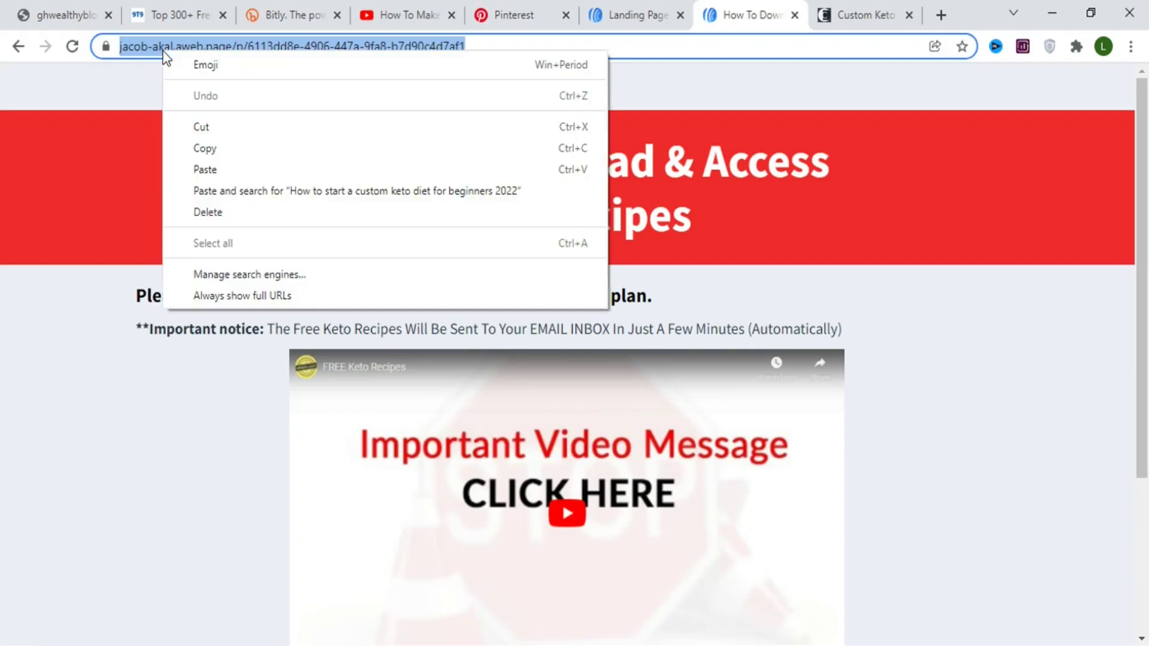
click(206, 148)
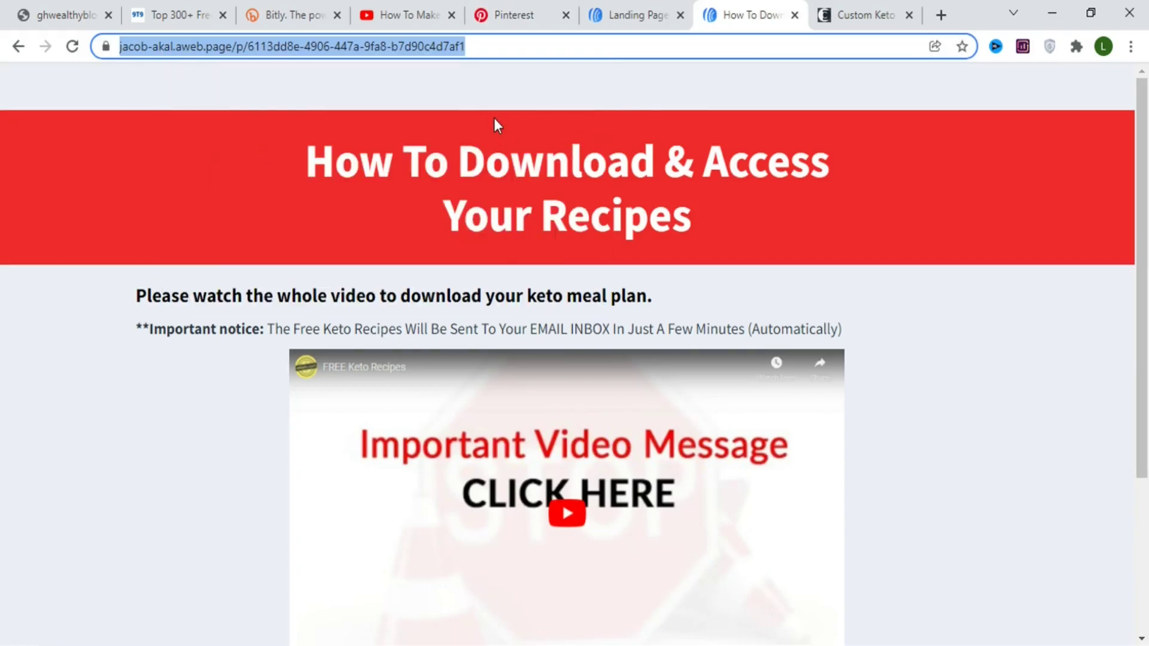
click(518, 3)
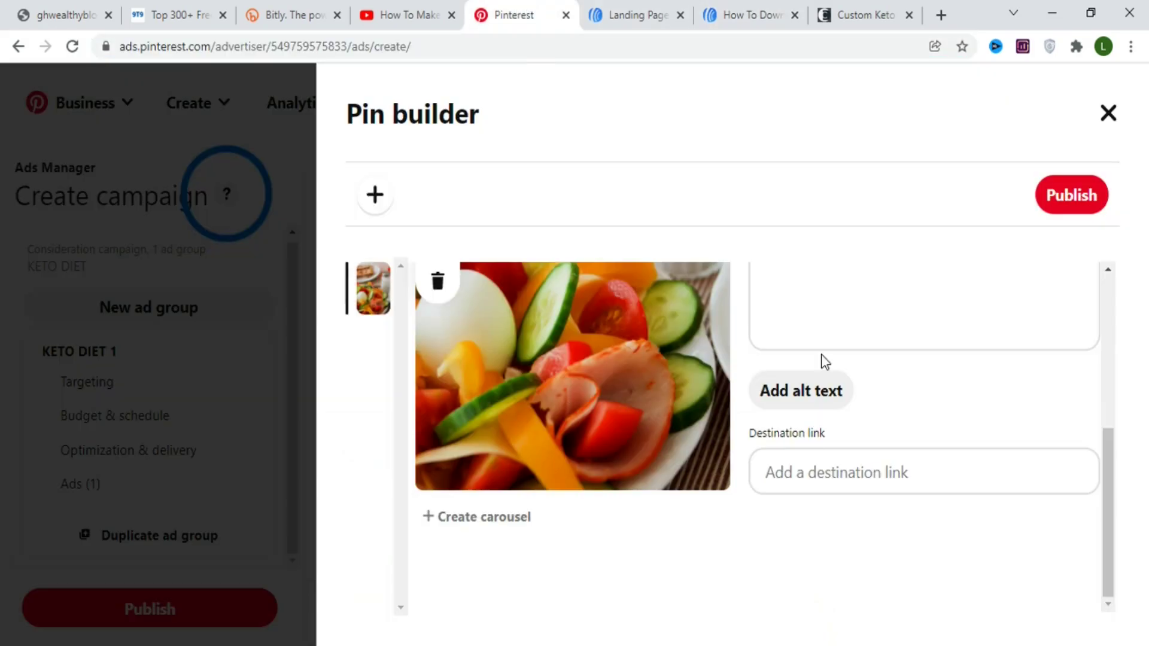
click(862, 476)
key(ctrl+v)
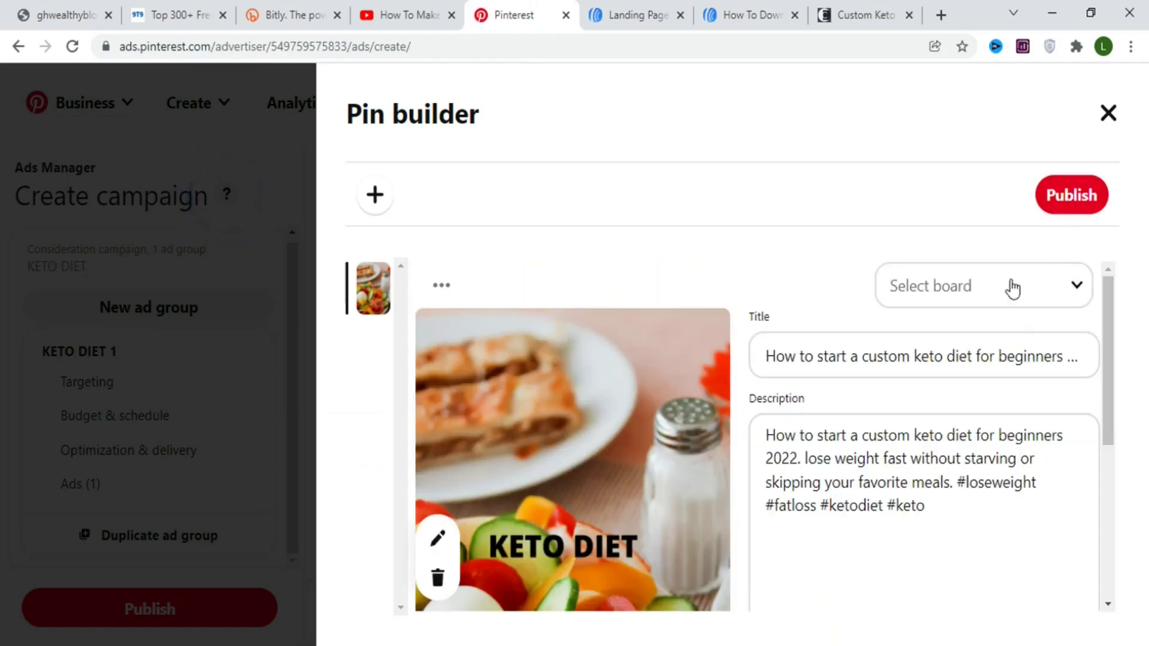
- Assign the new Pin to the Recipes board and publish the Pin
click(1071, 298)
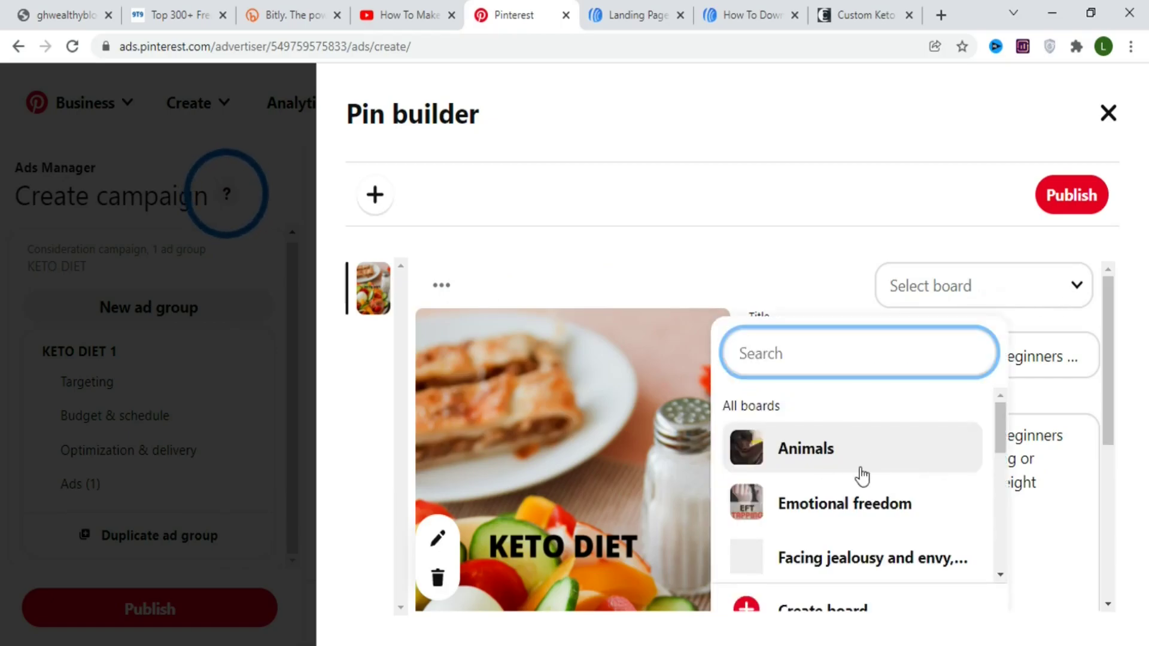
scroll(1000, 436, down, 5)
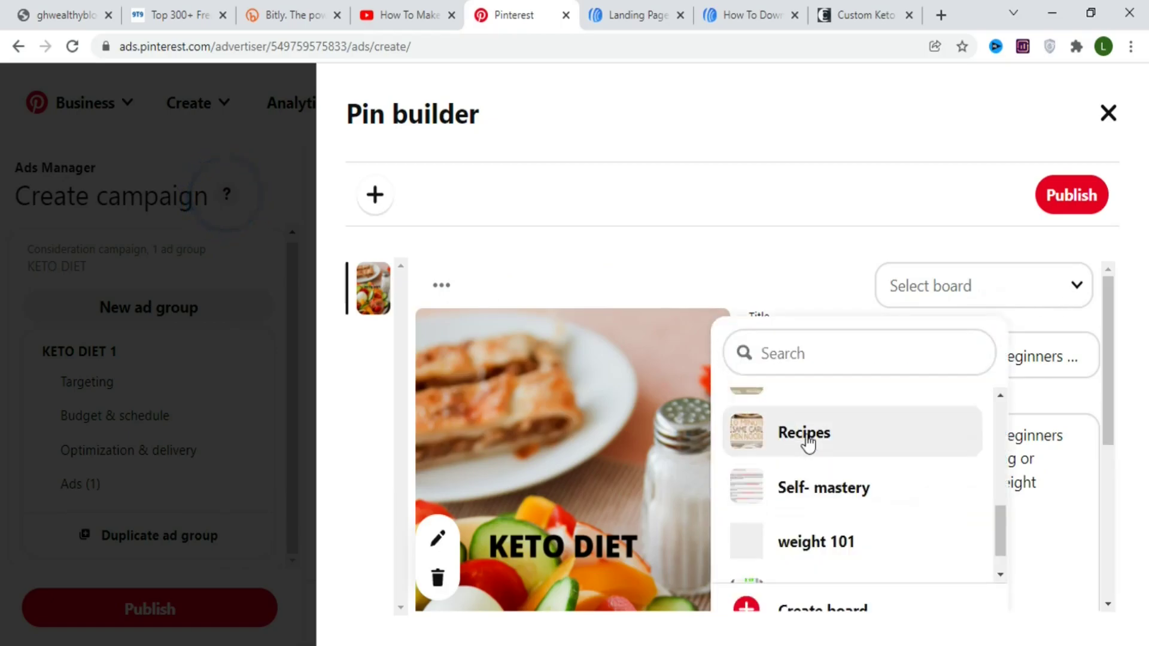
click(803, 441)
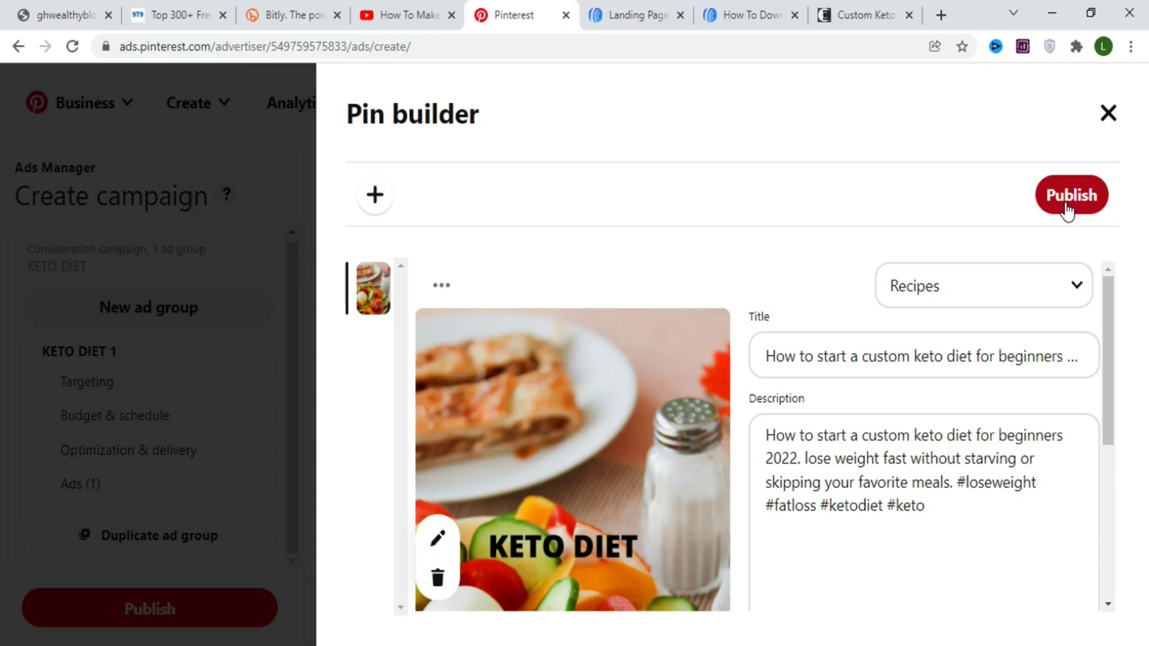
click(1067, 209)
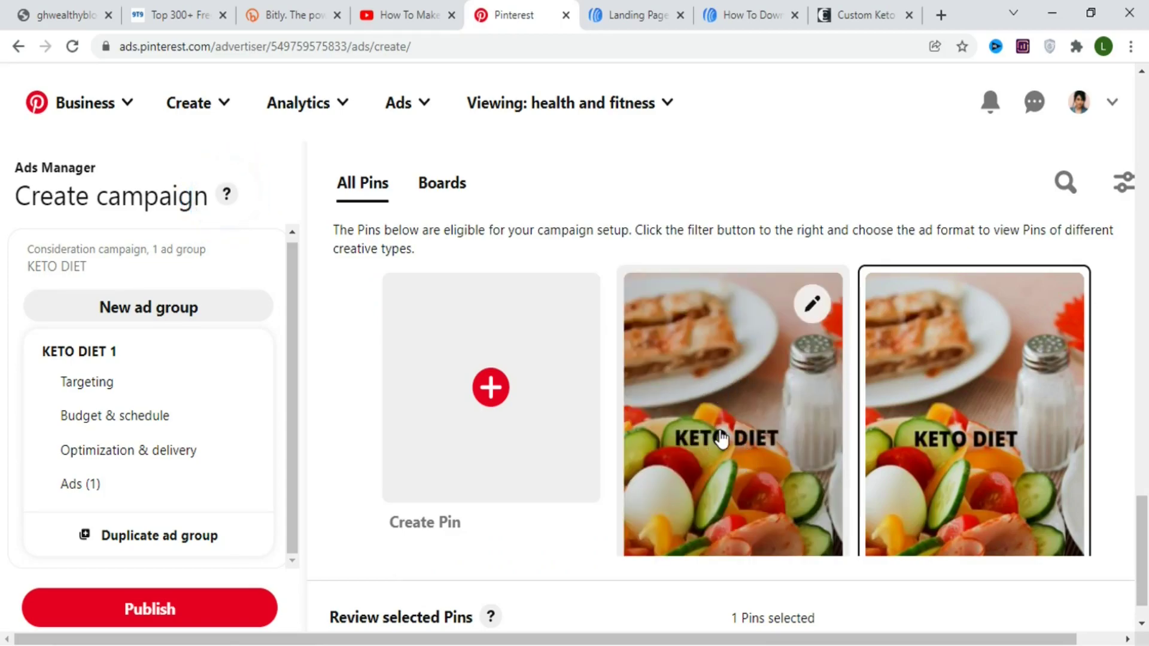
- Replace the older selected KETO DIET Pin with the newly created one as the campaign's ad, and publish the campaign
click(745, 413)
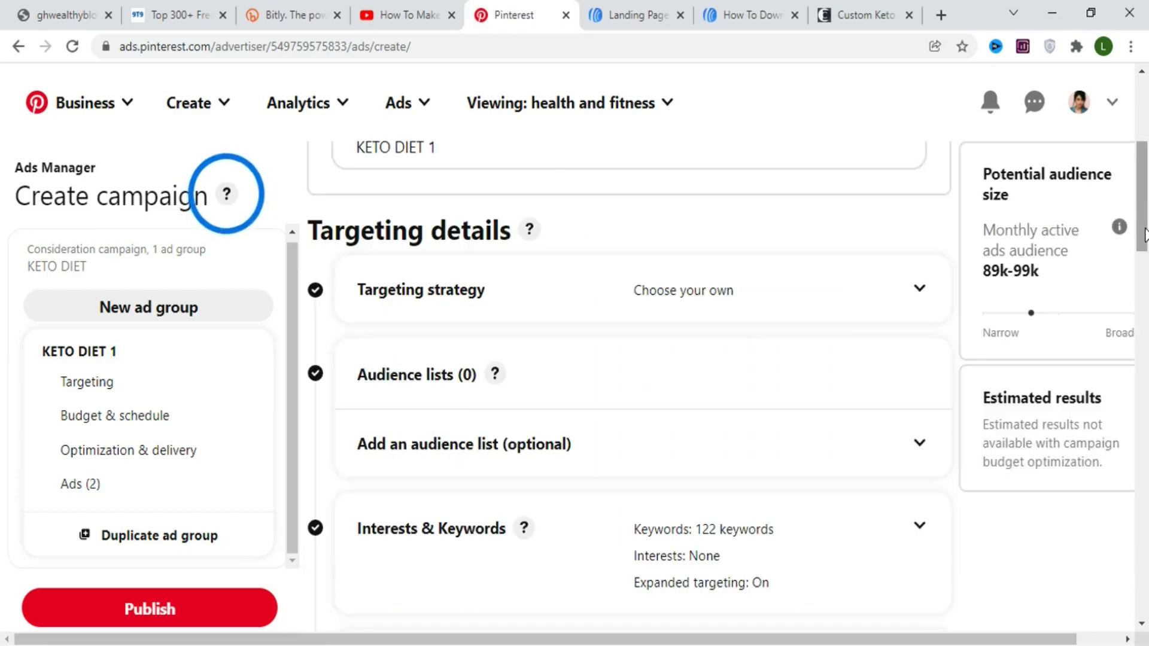
drag(1146, 231, 1145, 563)
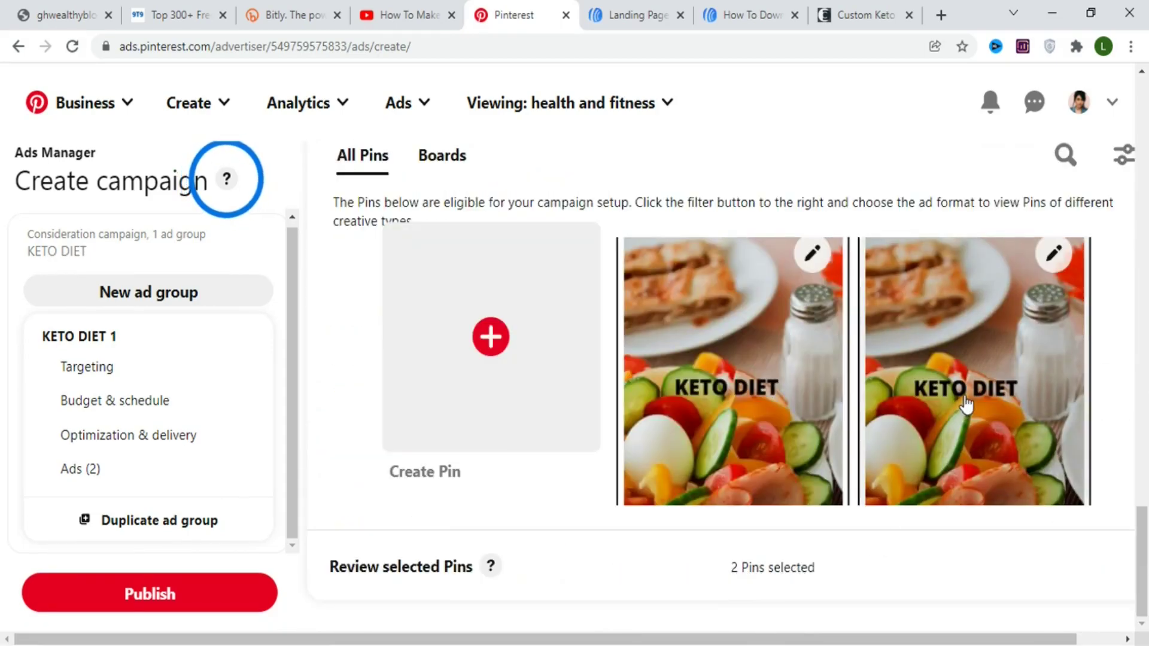
click(922, 458)
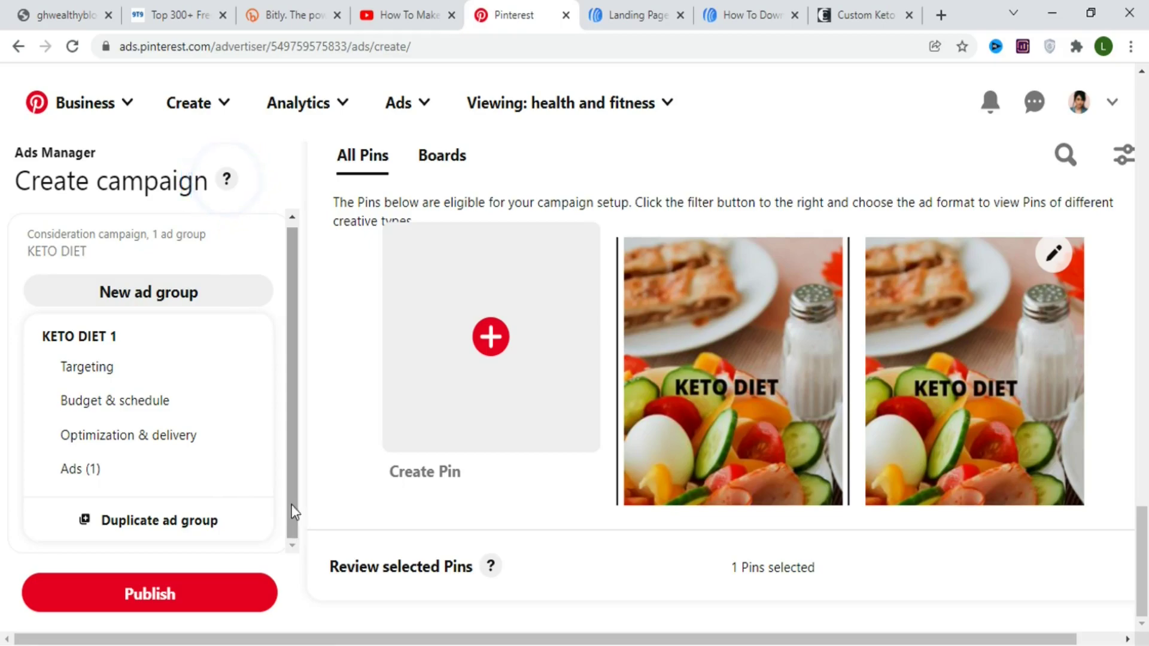
click(216, 606)
click(642, 151)
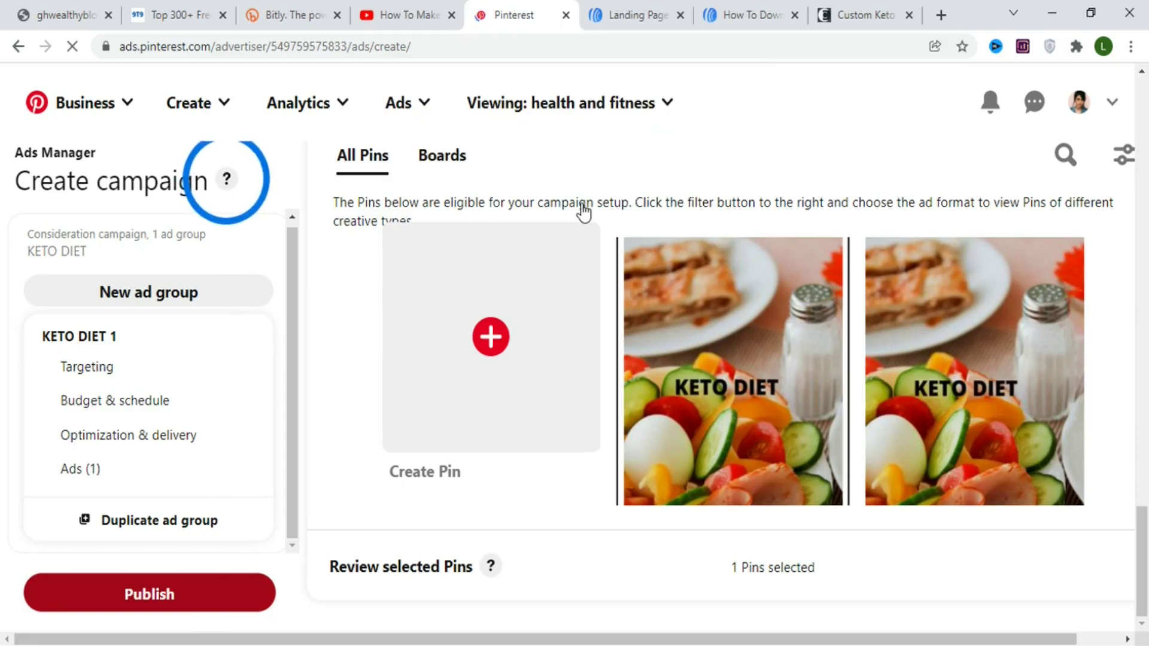